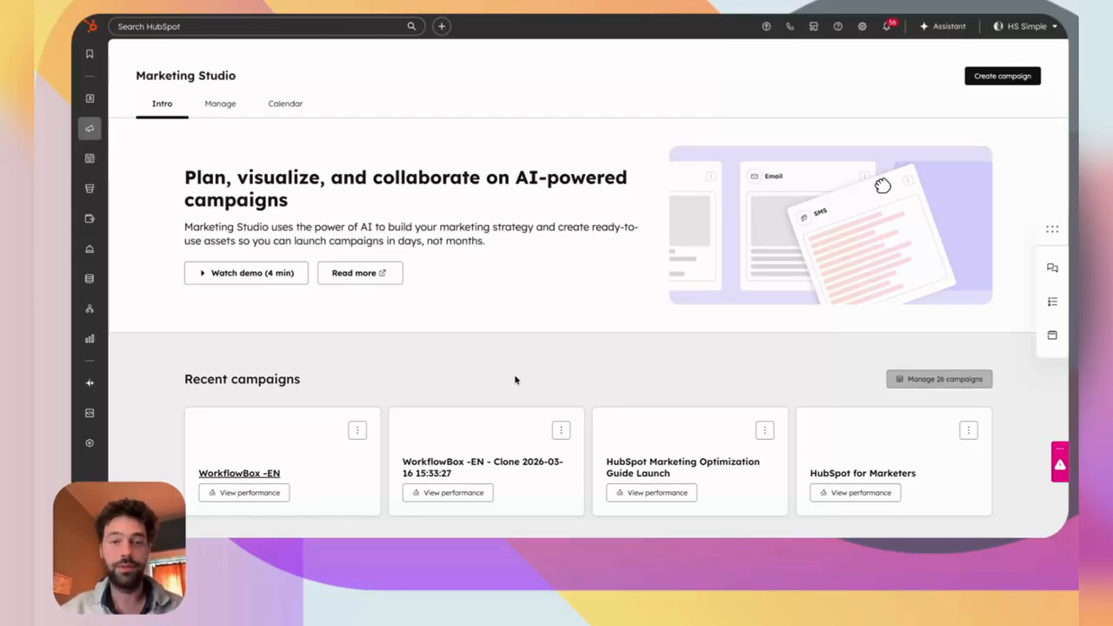
Look up the Public Beta: Marketing Studio announcement among HubSpot's product updates.
{"action": "left_click_drag", "start_coordinate": [253, 76], "coordinate": [134, 76]}
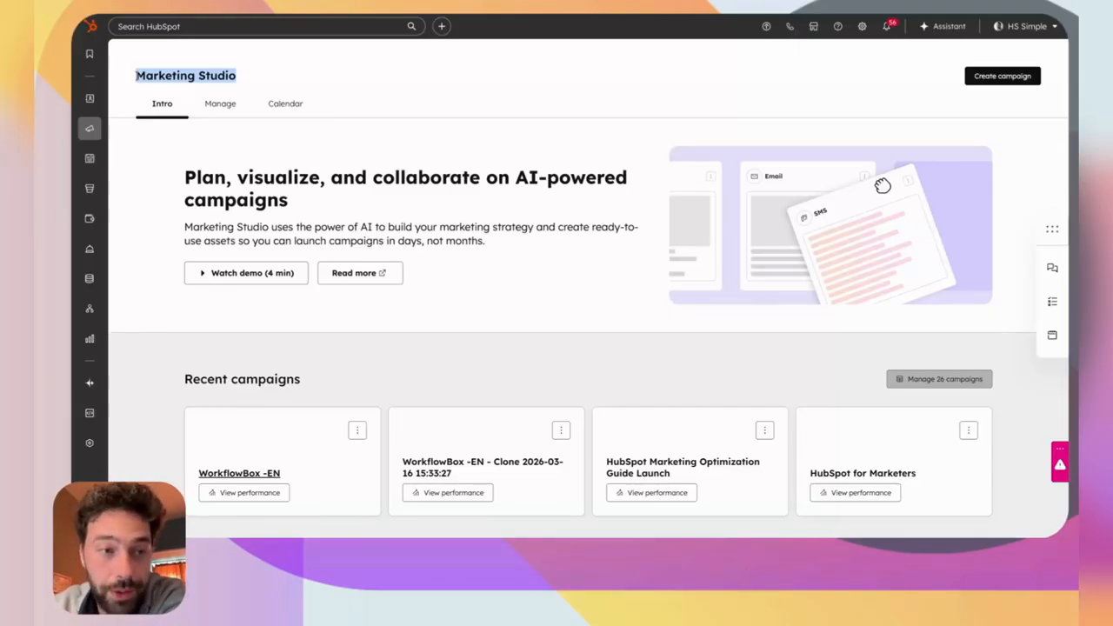
{"action": "left_click", "coordinate": [284, 151]}
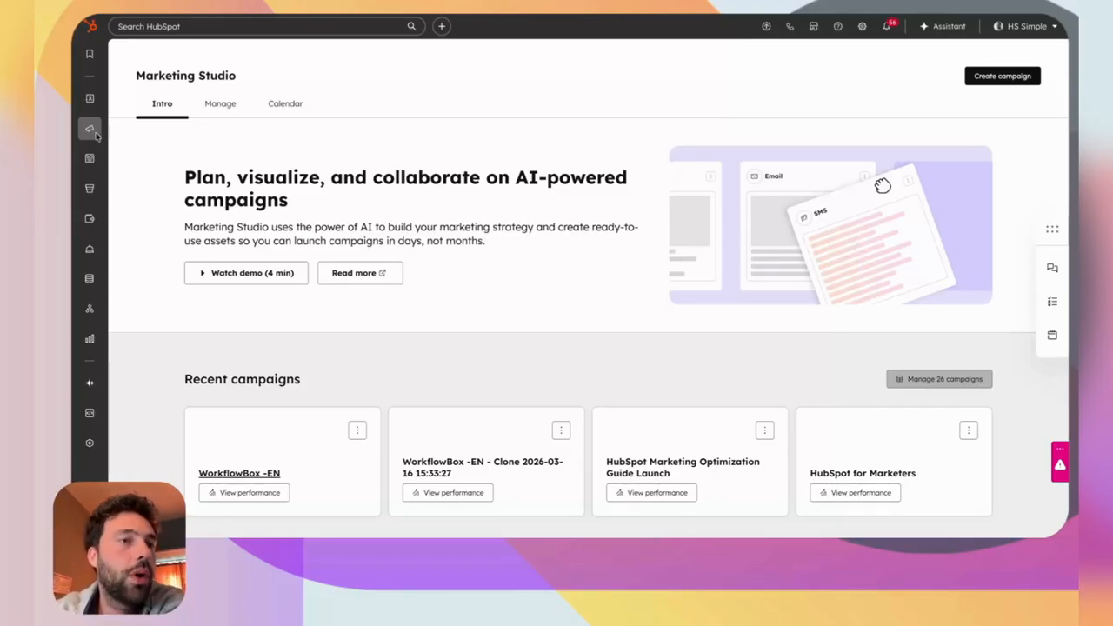
{"action": "mouse_move", "coordinate": [88, 135]}
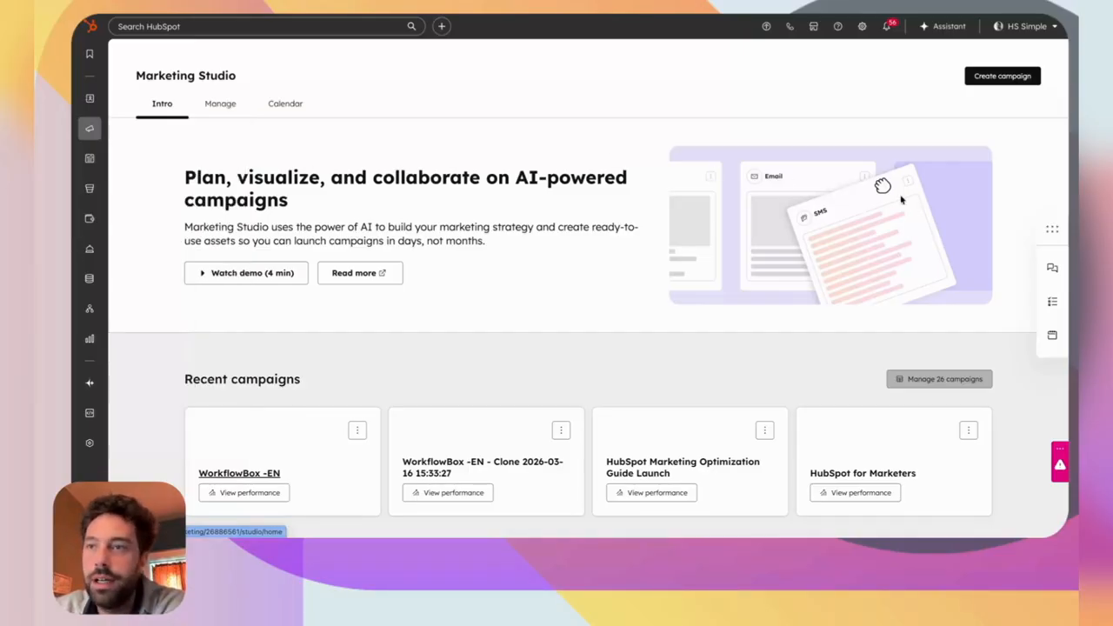
{"action": "left_click", "coordinate": [1038, 26]}
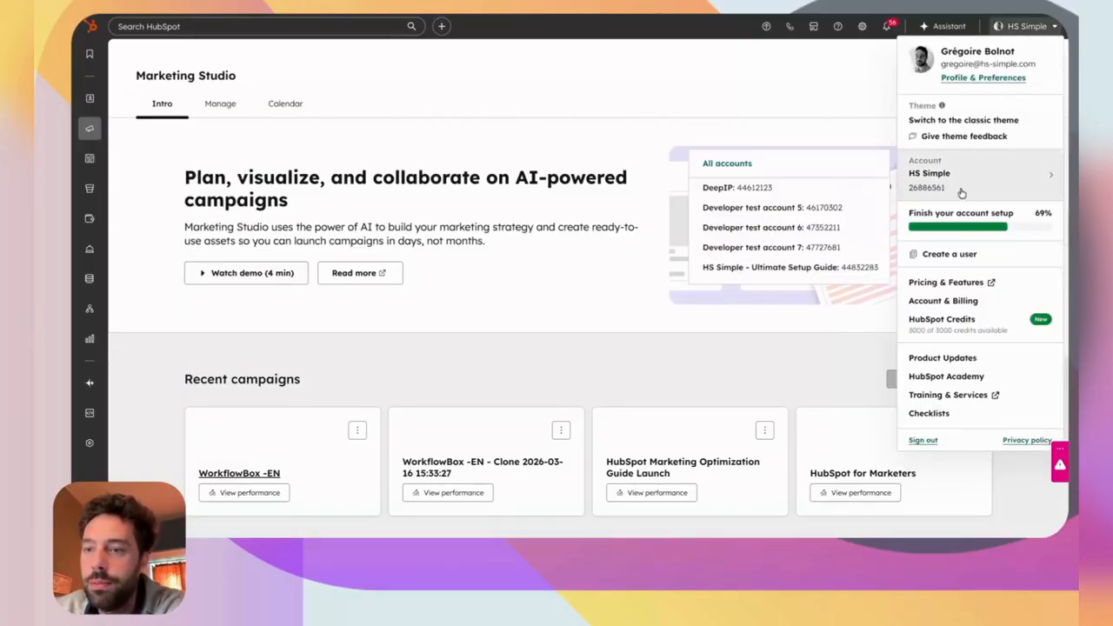
{"action": "right_click", "coordinate": [935, 359]}
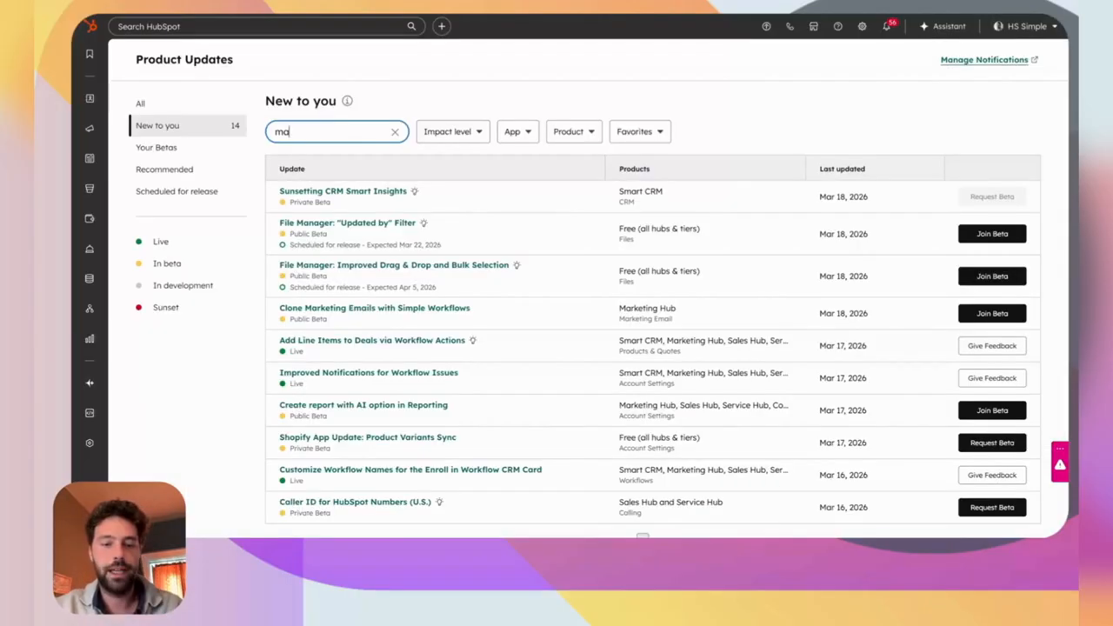
{"action": "type", "text": "keting studio"}
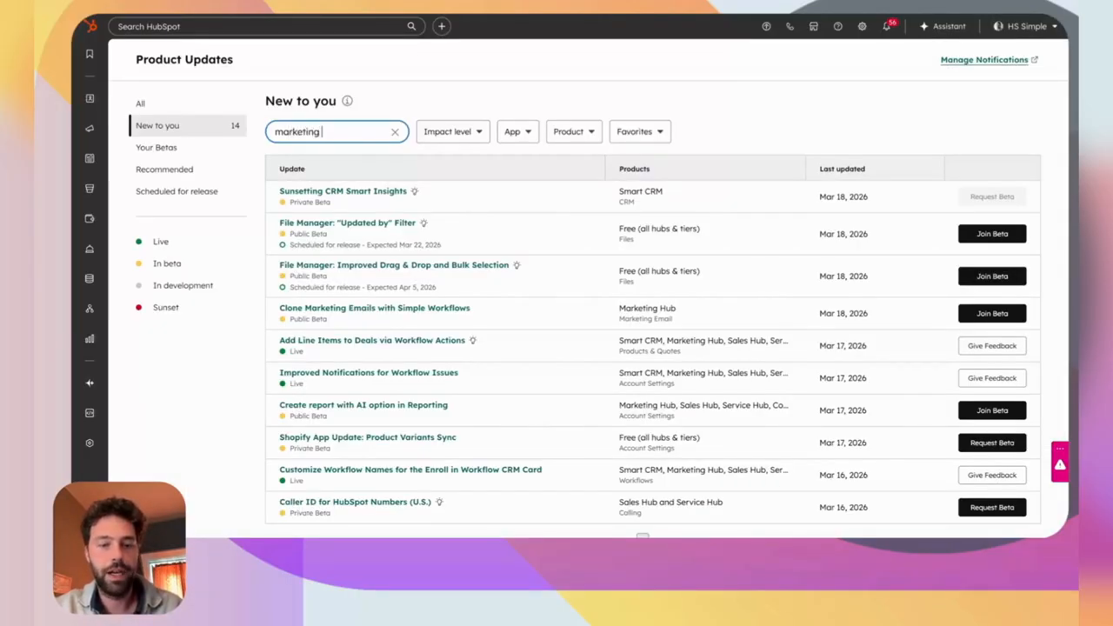
{"action": "key", "text": "ctrl+a"}
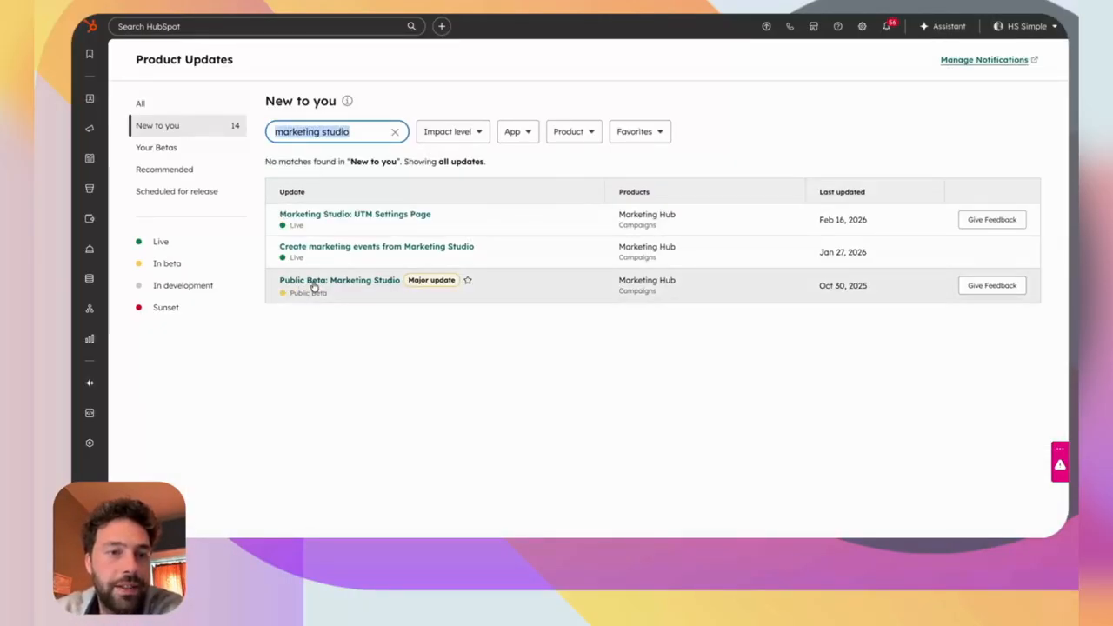
{"action": "left_click", "coordinate": [311, 283]}
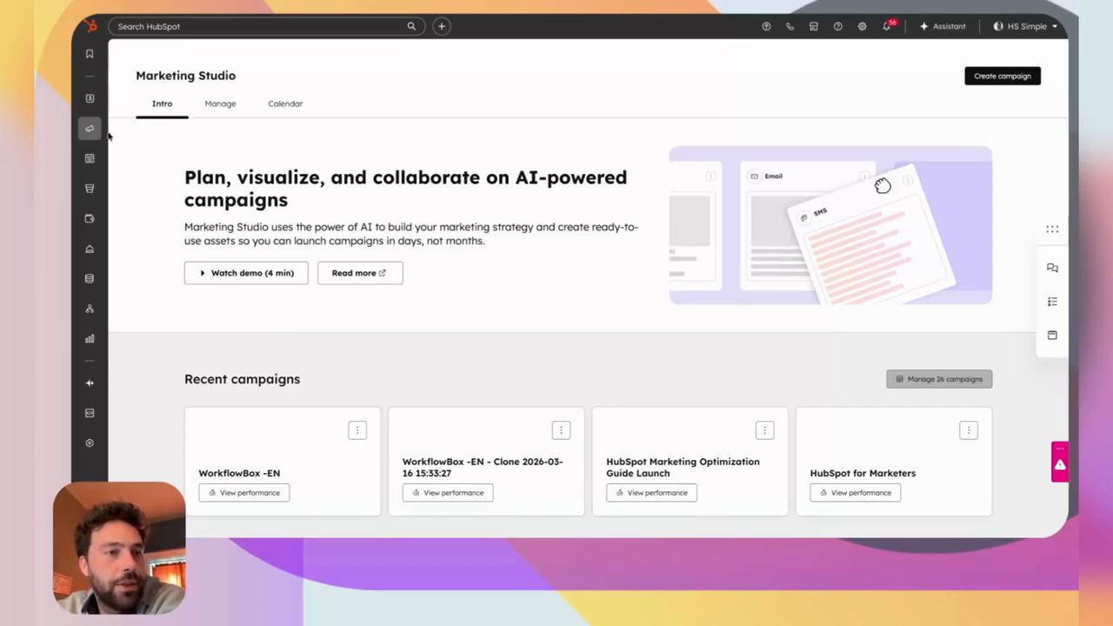
Review the WorkflowBox -EN performance page: AI summary, €1,684.05 revenue and per-asset metrics.
{"action": "mouse_move", "coordinate": [92, 131]}
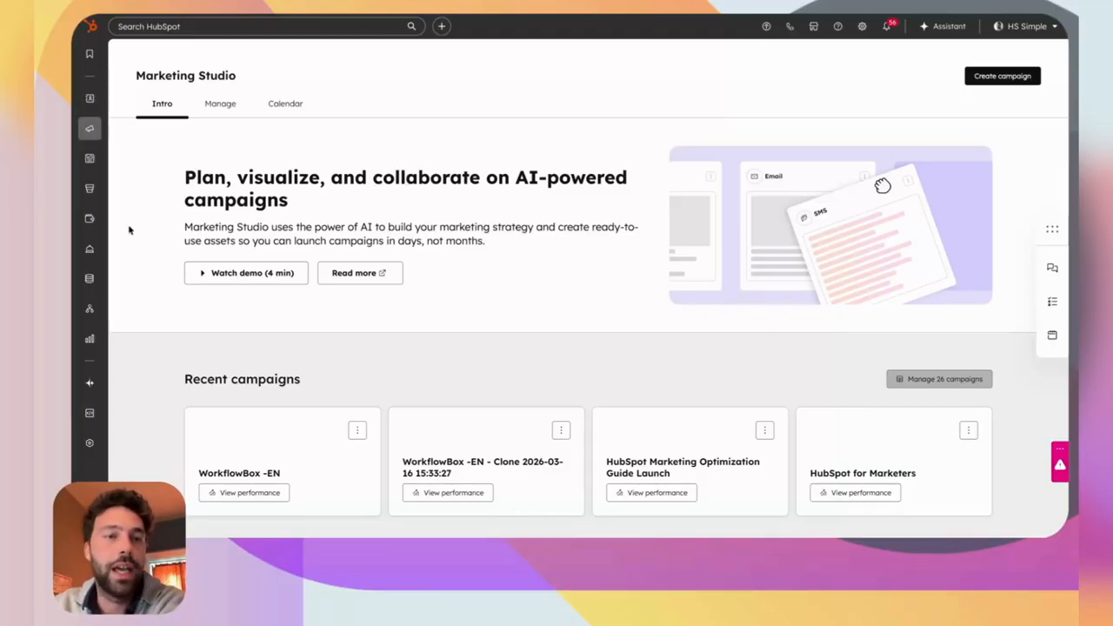
{"action": "scroll", "coordinate": [935, 275], "scroll_direction": "down", "scroll_amount": 2}
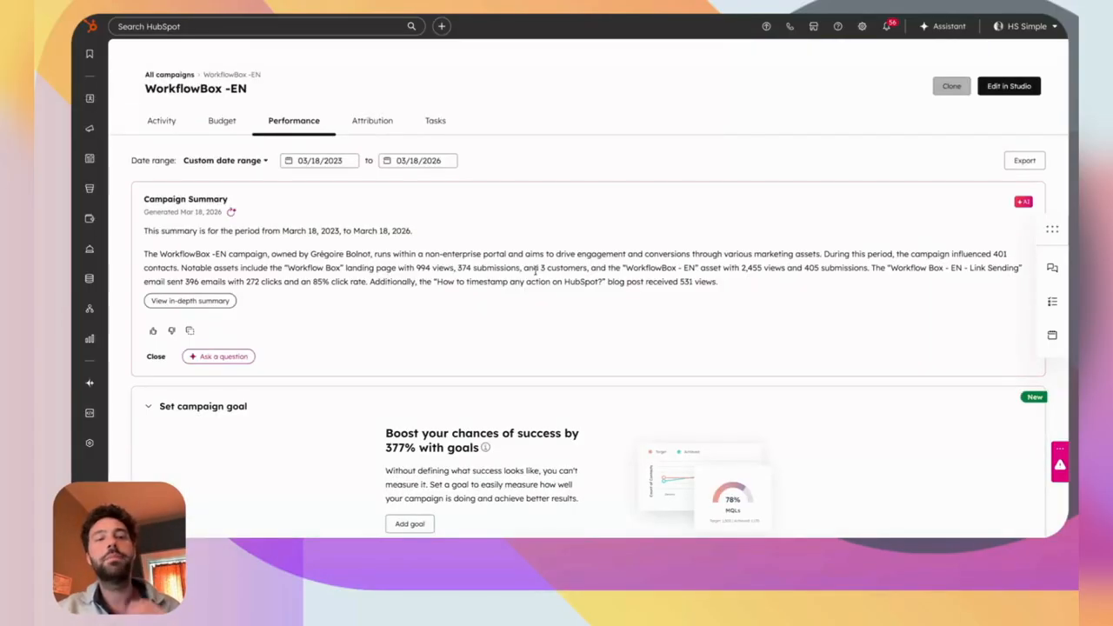
{"action": "scroll", "coordinate": [613, 345], "scroll_direction": "down", "scroll_amount": 7}
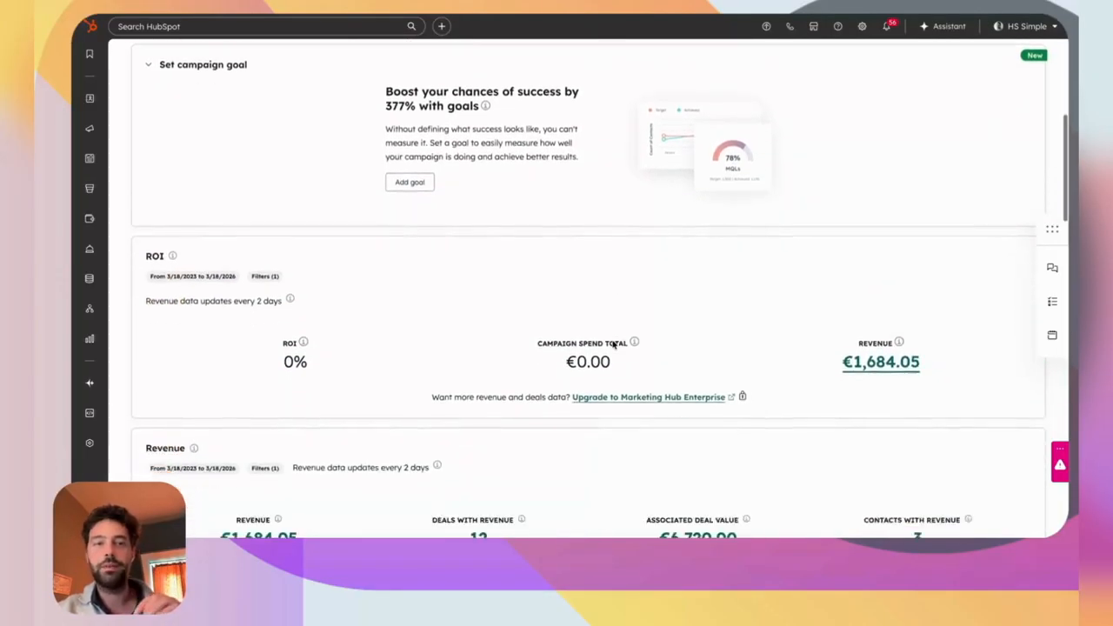
{"action": "scroll", "coordinate": [613, 346], "scroll_direction": "down", "scroll_amount": 10}
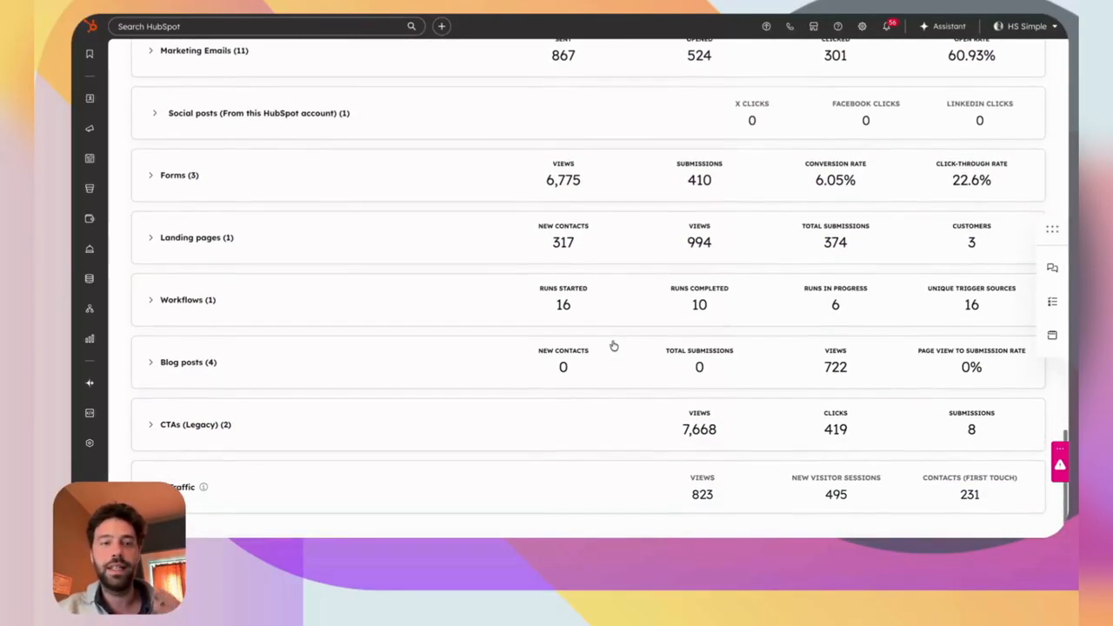
{"action": "scroll", "coordinate": [467, 350], "scroll_direction": "up", "scroll_amount": 5}
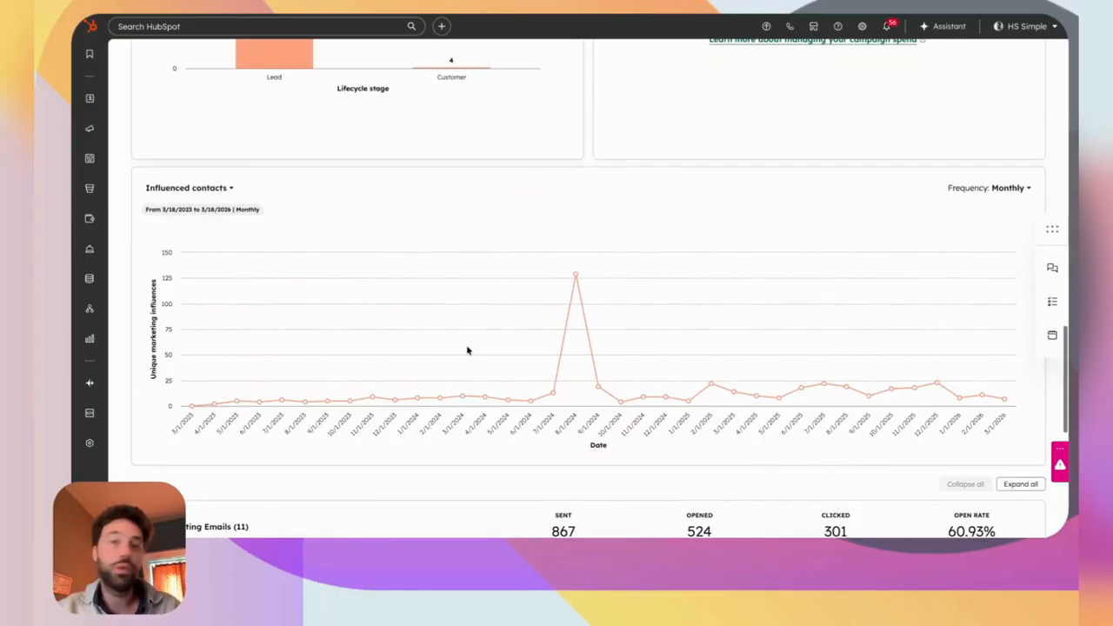
{"action": "scroll", "coordinate": [467, 351], "scroll_direction": "up", "scroll_amount": 8}
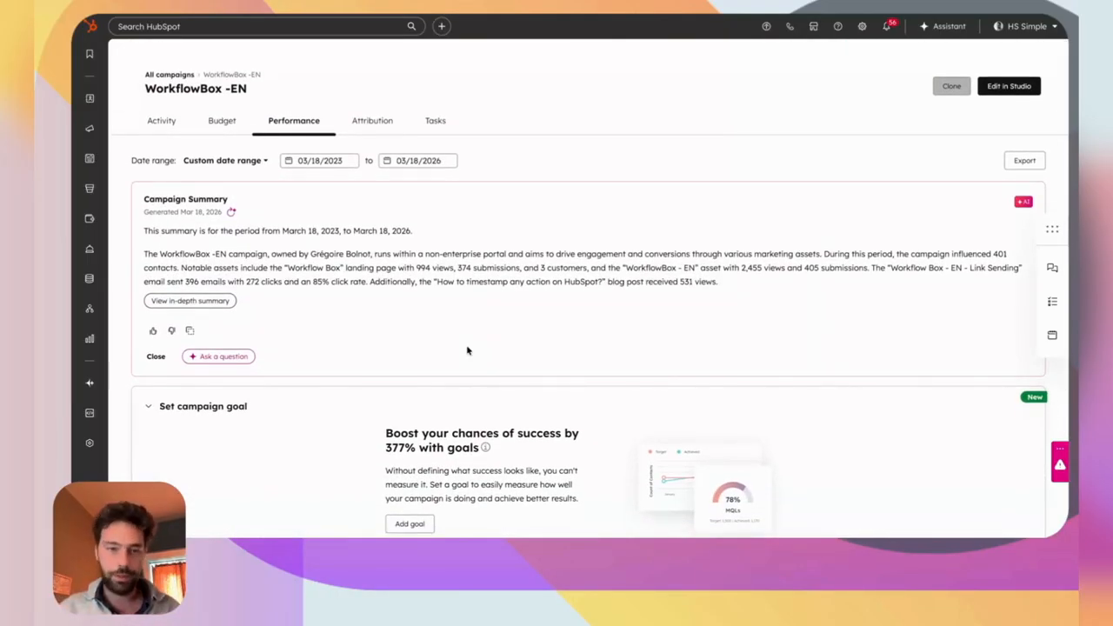
Open the WorkflowBox -EN campaign on its editing canvas and survey the layout.
{"action": "left_click", "coordinate": [1009, 86]}
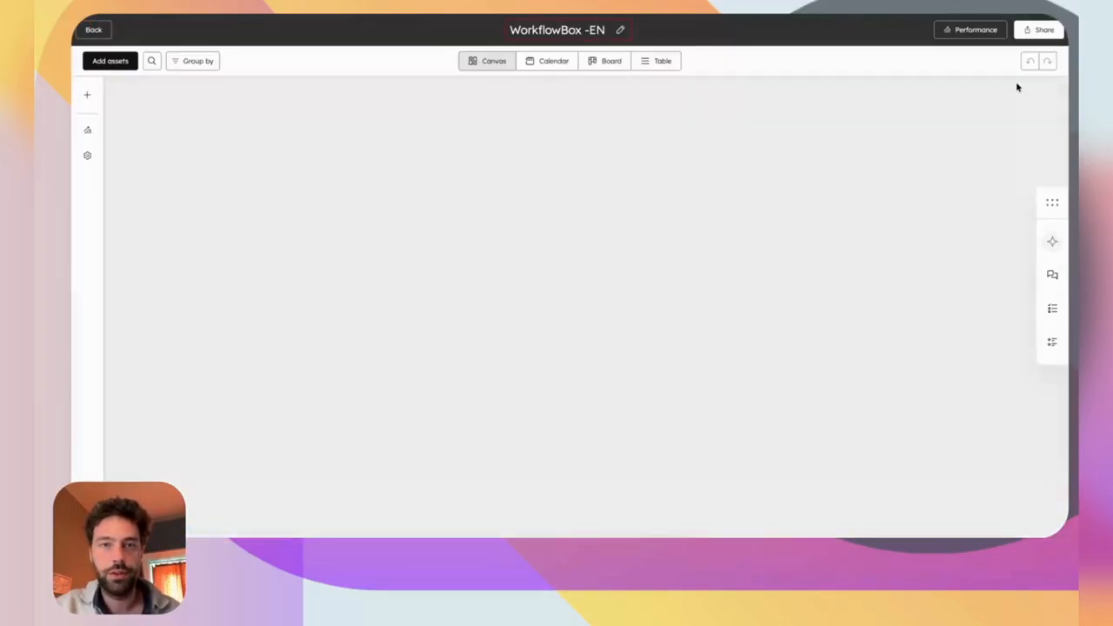
{"action": "scroll", "coordinate": [804, 219], "scroll_direction": "down", "scroll_amount": 5}
{"action": "scroll", "coordinate": [803, 220], "scroll_direction": "right", "scroll_amount": 4}
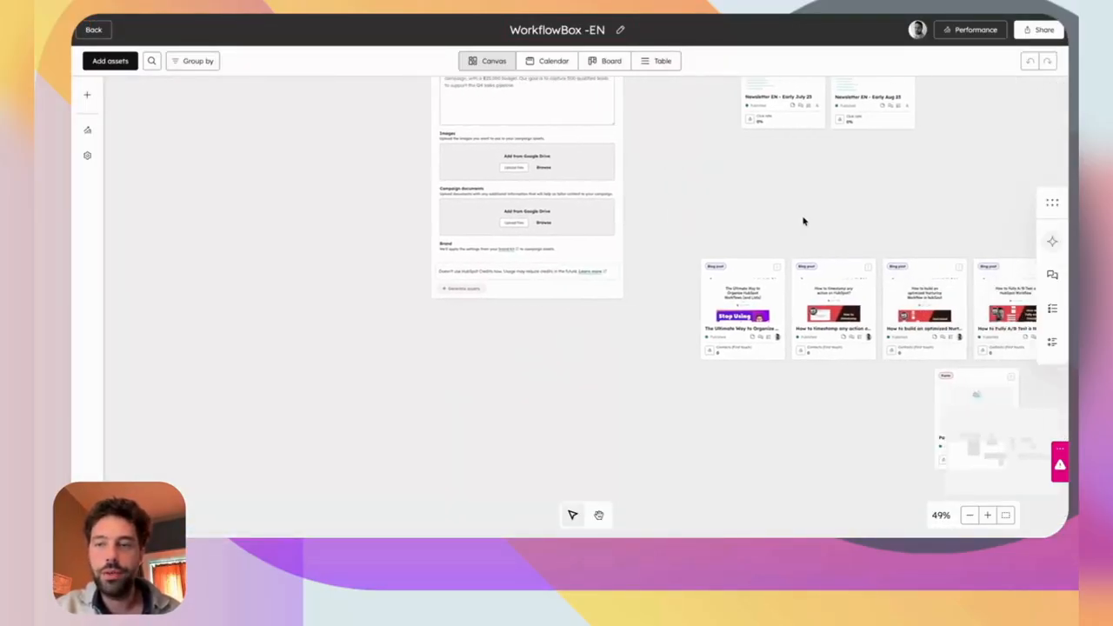
{"action": "scroll", "coordinate": [803, 220], "scroll_direction": "right", "scroll_amount": 3}
{"action": "scroll", "coordinate": [804, 220], "scroll_direction": "down", "scroll_amount": 3}
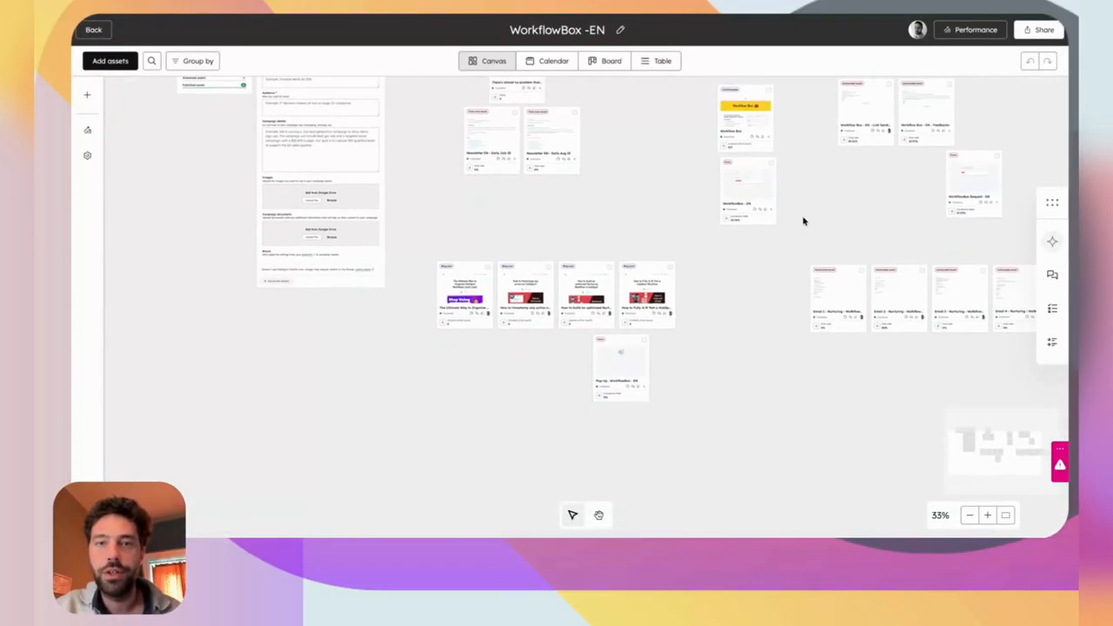
{"action": "scroll", "coordinate": [801, 219], "scroll_direction": "up", "scroll_amount": 2}
{"action": "scroll", "coordinate": [745, 335], "scroll_direction": "up", "scroll_amount": 2}
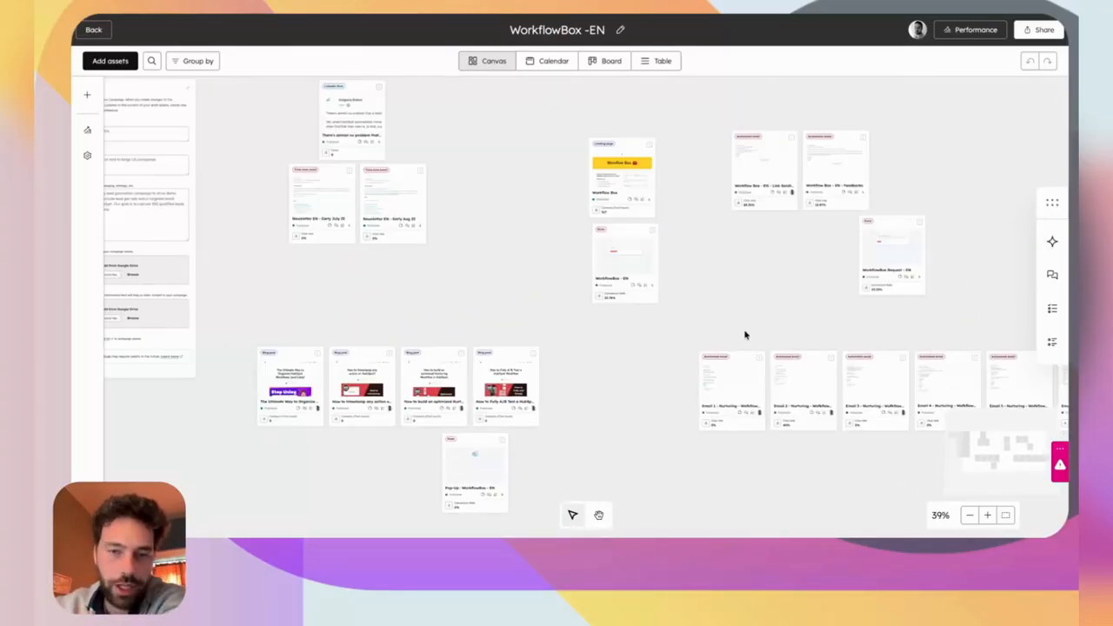
Preview the early August newsletter and the Workflow Box landing page details.
{"action": "left_click", "coordinate": [380, 214]}
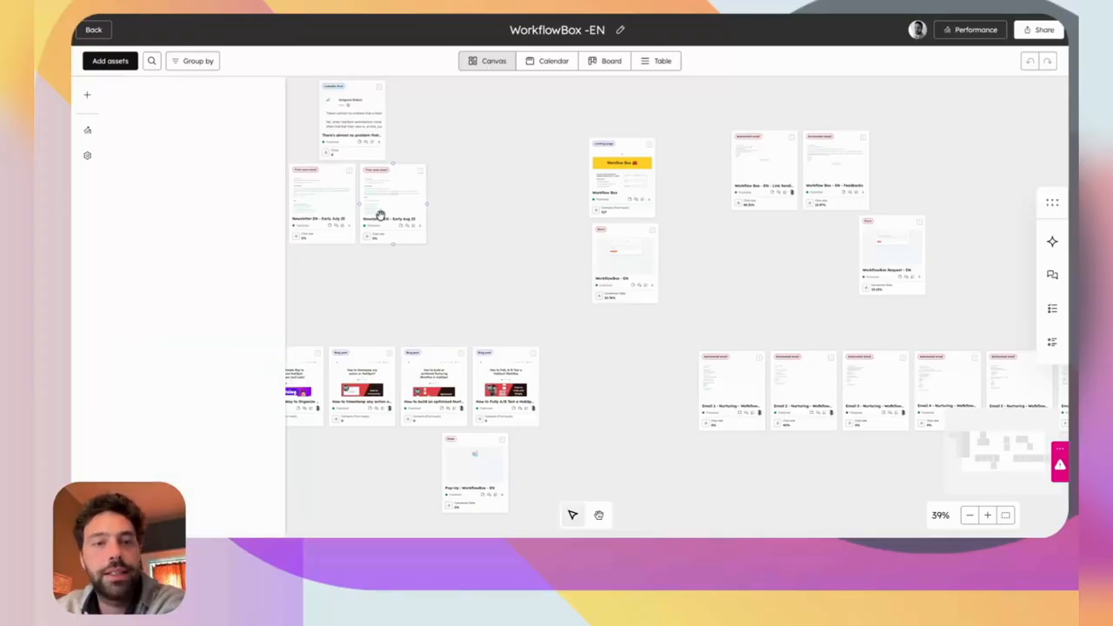
{"action": "left_click_drag", "start_coordinate": [160, 172], "coordinate": [268, 170]}
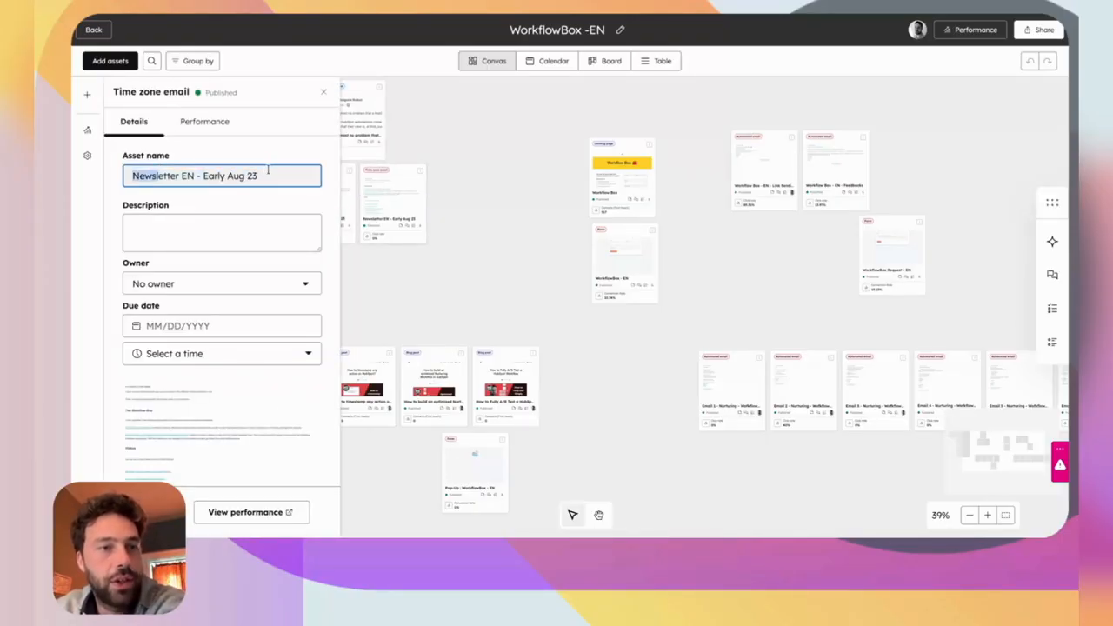
{"action": "left_click", "coordinate": [452, 193]}
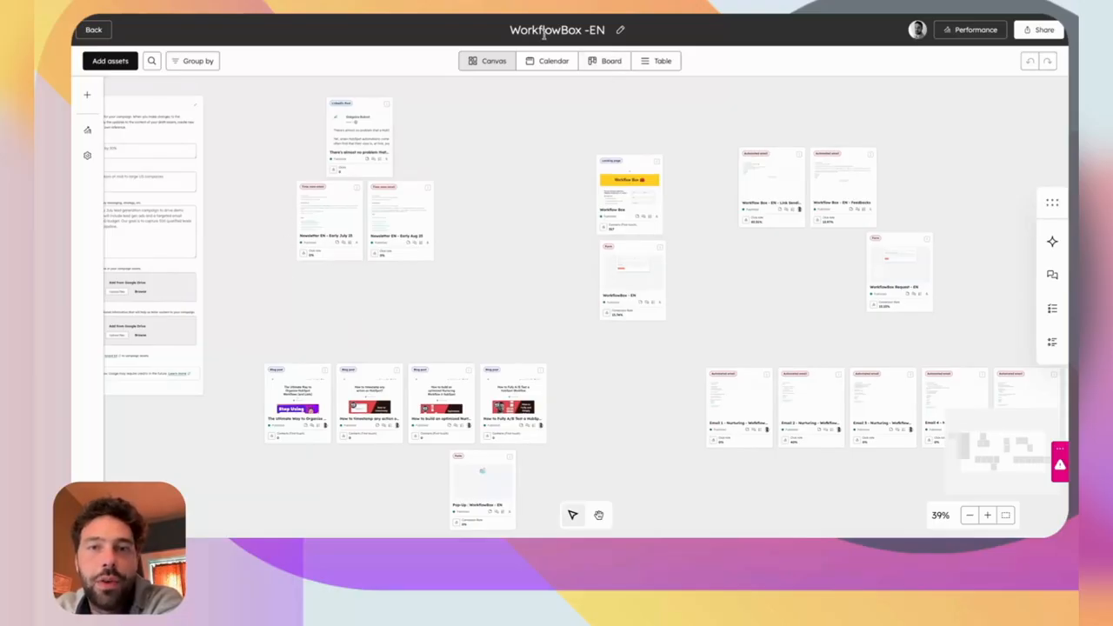
{"action": "left_click", "coordinate": [630, 180]}
{"action": "scroll", "coordinate": [222, 294], "scroll_direction": "down", "scroll_amount": 2}
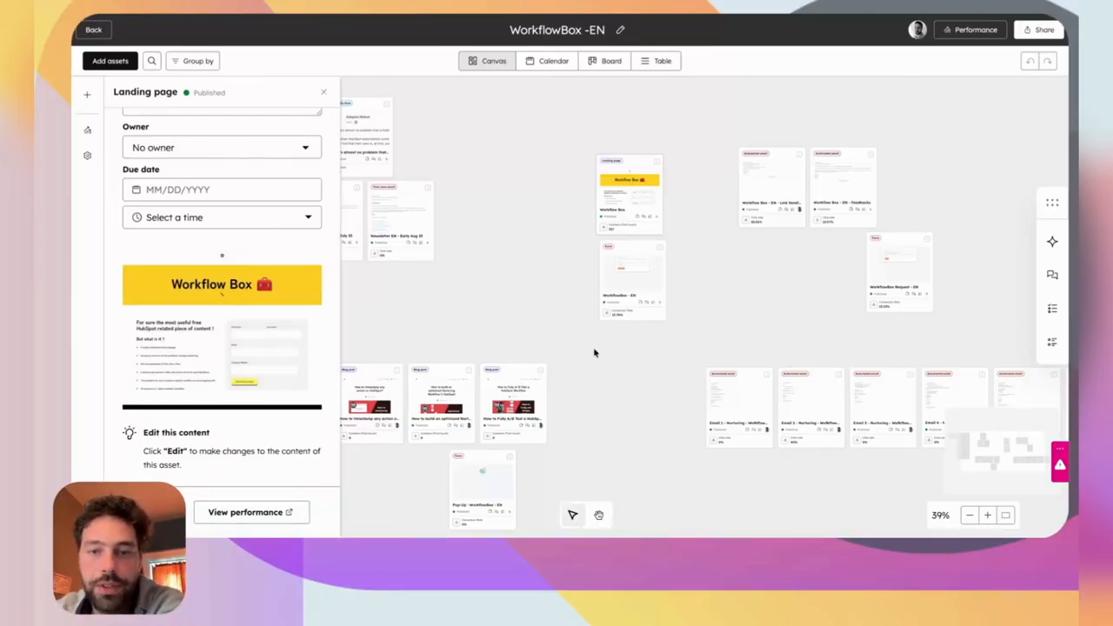
Preview the form and the four blog posts, including The Ultimate Way to Organize HubSpot Workflows.
{"action": "left_click", "coordinate": [618, 286]}
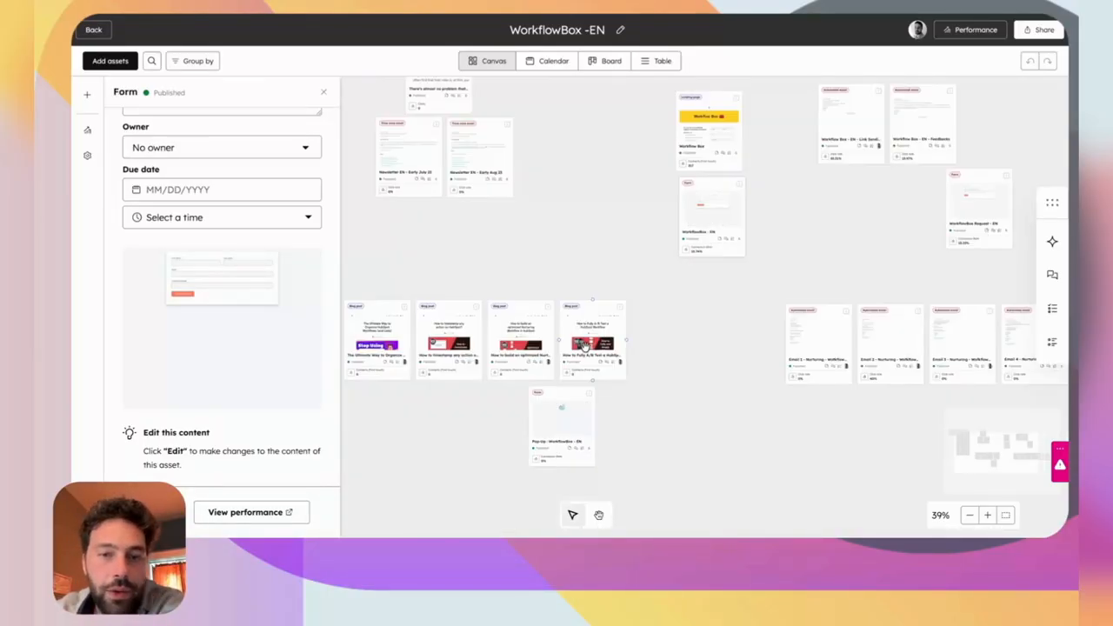
{"action": "left_click", "coordinate": [585, 346]}
{"action": "left_click", "coordinate": [519, 344]}
{"action": "left_click", "coordinate": [449, 344]}
{"action": "left_click", "coordinate": [389, 336]}
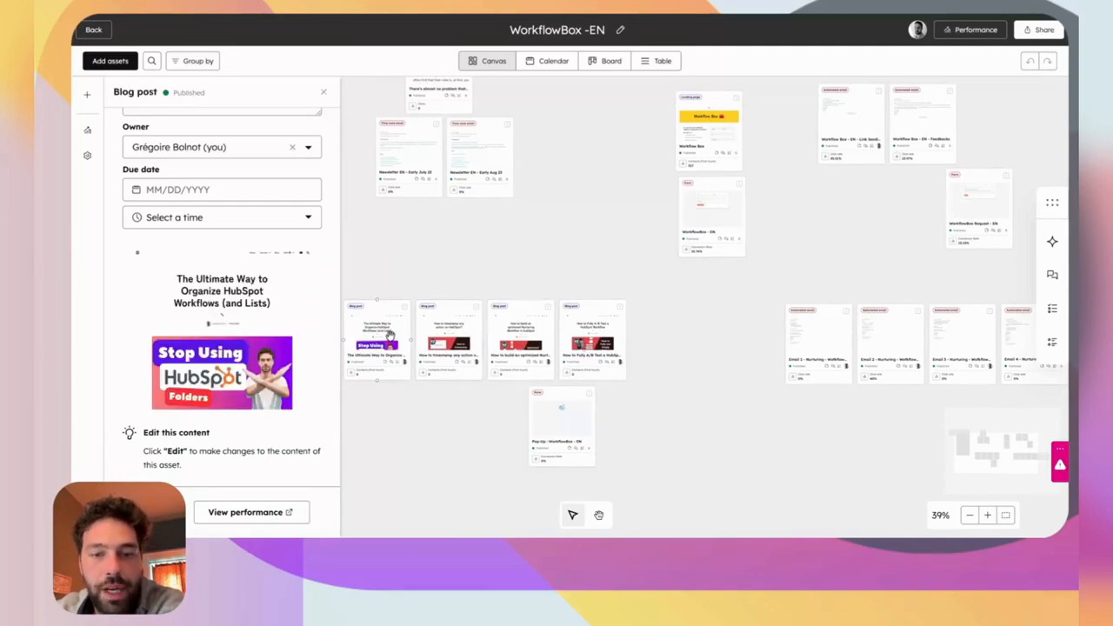
{"action": "left_click", "coordinate": [484, 207]}
Marquee-select all seven nurturing email cards together, then deselect them.
{"action": "scroll", "coordinate": [487, 184], "scroll_direction": "up", "scroll_amount": 1}
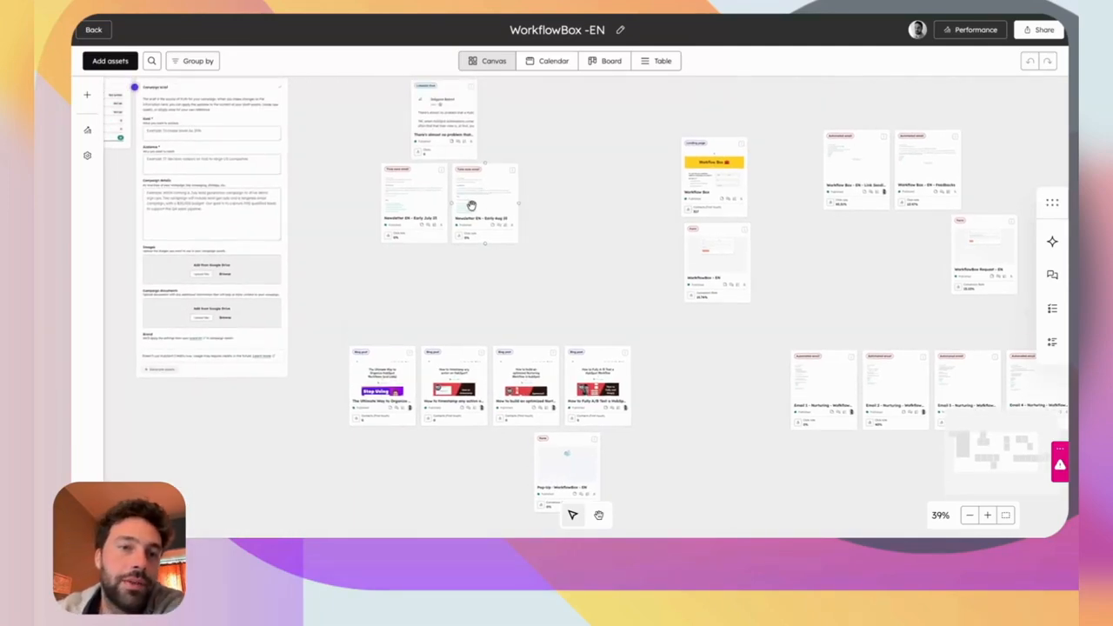
{"action": "scroll", "coordinate": [478, 213], "scroll_direction": "up", "scroll_amount": 1}
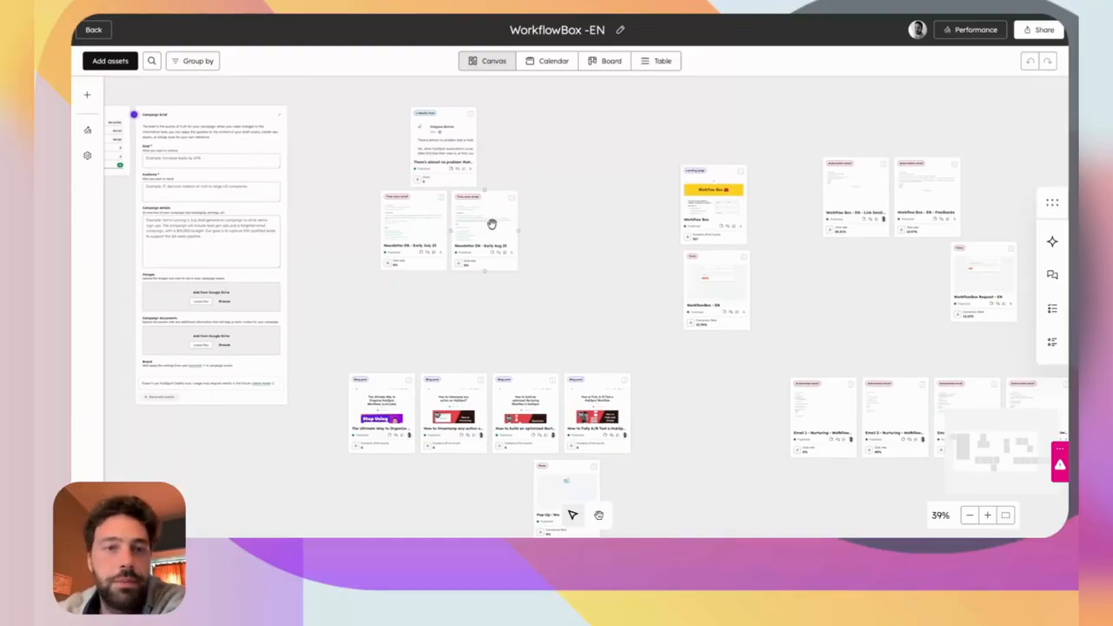
{"action": "scroll", "coordinate": [633, 210], "scroll_direction": "right", "scroll_amount": 3}
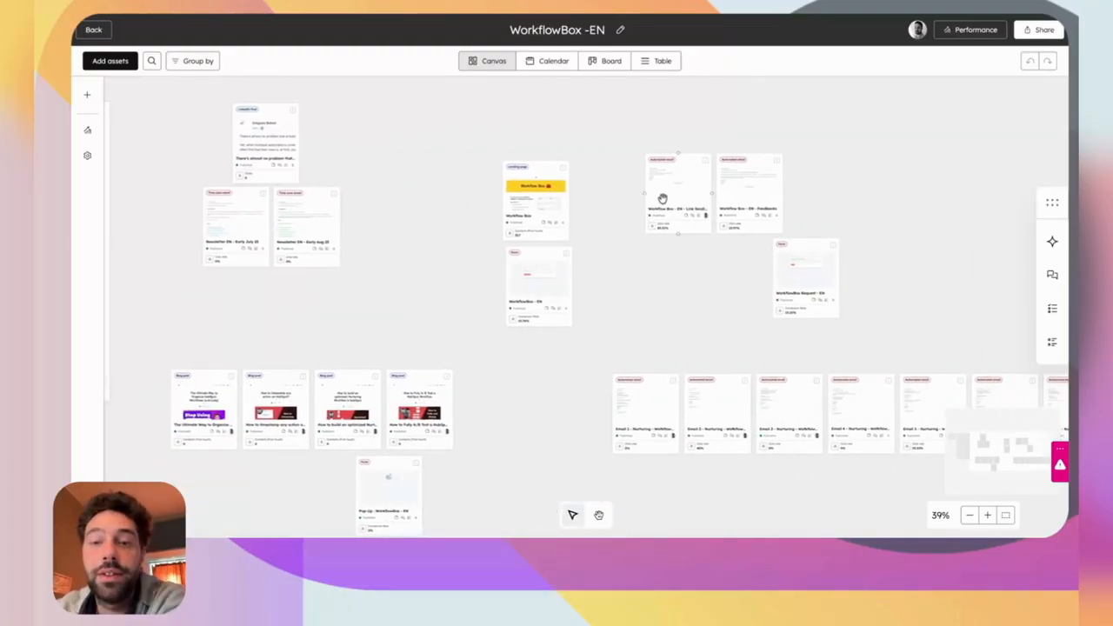
{"action": "scroll", "coordinate": [678, 318], "scroll_direction": "right", "scroll_amount": 2}
{"action": "scroll", "coordinate": [679, 318], "scroll_direction": "down", "scroll_amount": 1}
{"action": "left_click_drag", "start_coordinate": [532, 453], "coordinate": [1029, 339]}
{"action": "left_click", "coordinate": [635, 259]}
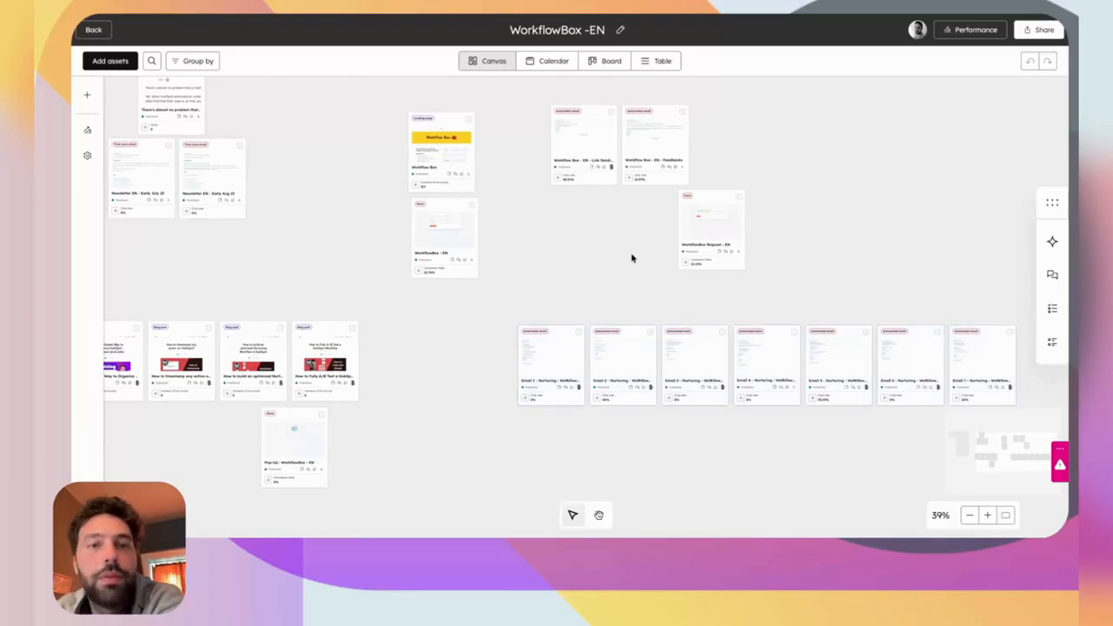
{"action": "scroll", "coordinate": [439, 339], "scroll_direction": "down", "scroll_amount": 2}
{"action": "scroll", "coordinate": [439, 339], "scroll_direction": "left", "scroll_amount": 1}
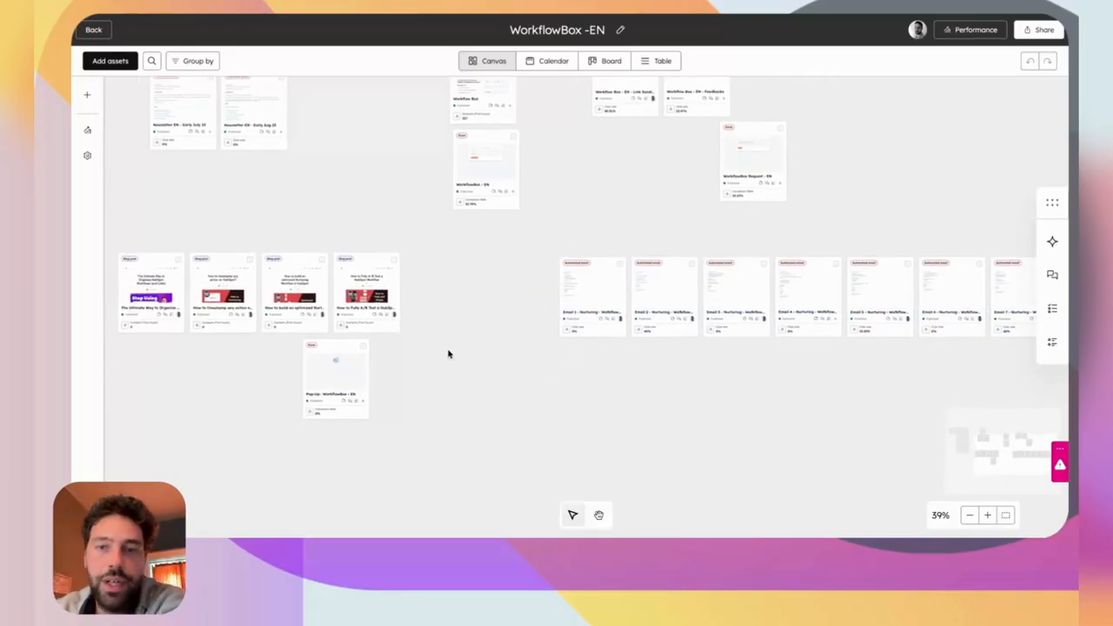
{"action": "scroll", "coordinate": [515, 345], "scroll_direction": "up", "scroll_amount": 1}
Rearrange cards: the WorkflowBox - EN form beside the landing page, the Pop-Up form above the blog posts.
{"action": "left_click_drag", "start_coordinate": [476, 202], "coordinate": [261, 223]}
{"action": "scroll", "coordinate": [261, 226], "scroll_direction": "left", "scroll_amount": 6}
{"action": "scroll", "coordinate": [260, 226], "scroll_direction": "up", "scroll_amount": 4}
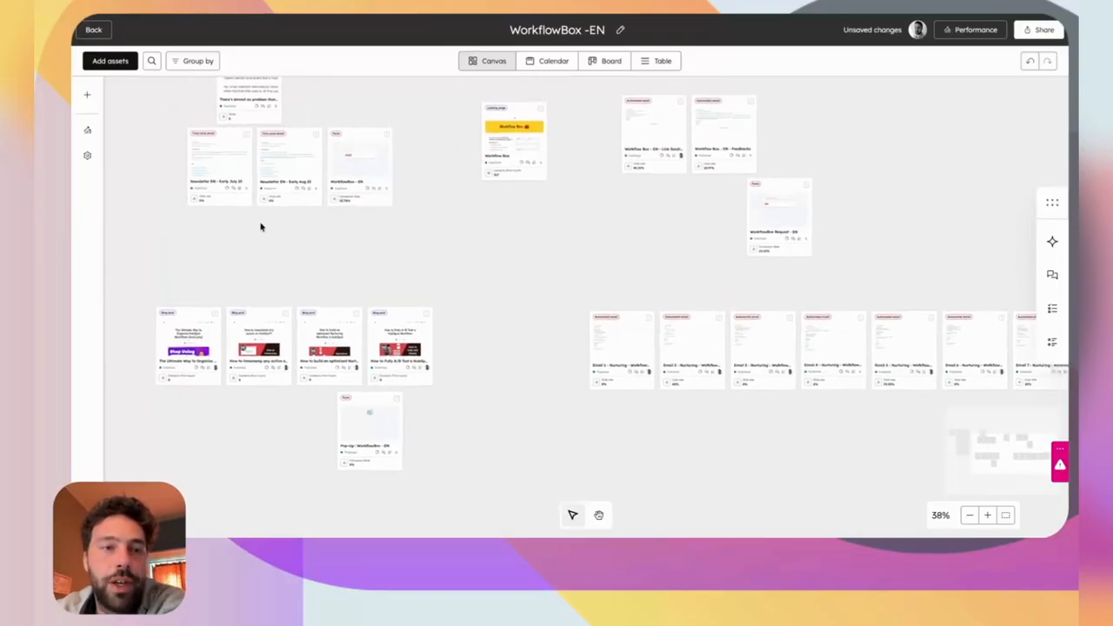
{"action": "left_click_drag", "start_coordinate": [595, 290], "coordinate": [763, 341]}
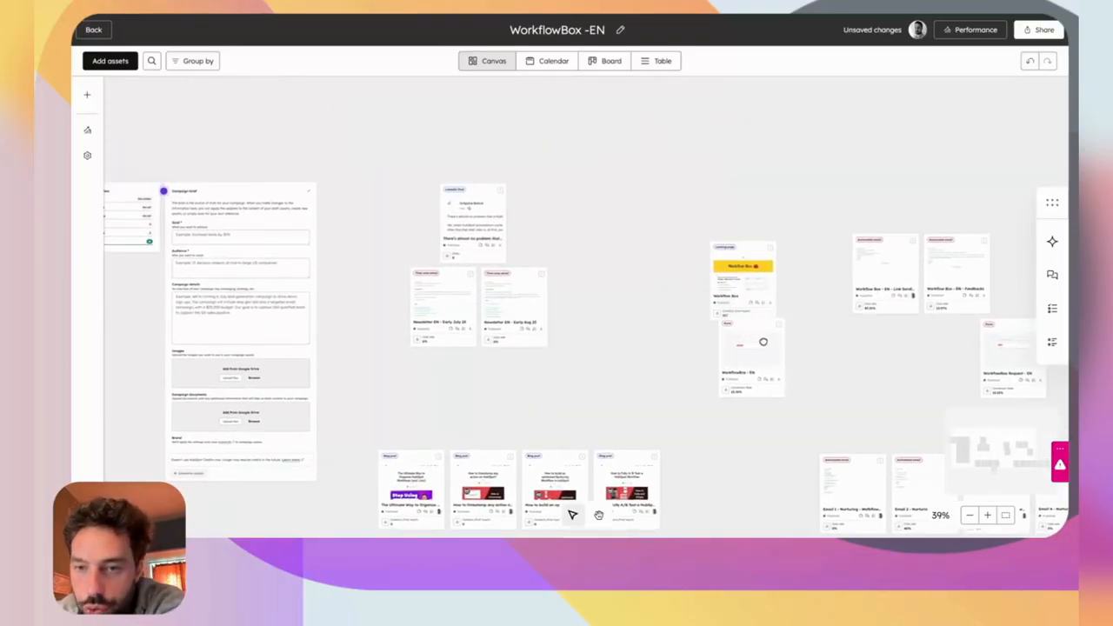
{"action": "scroll", "coordinate": [763, 342], "scroll_direction": "right", "scroll_amount": 5}
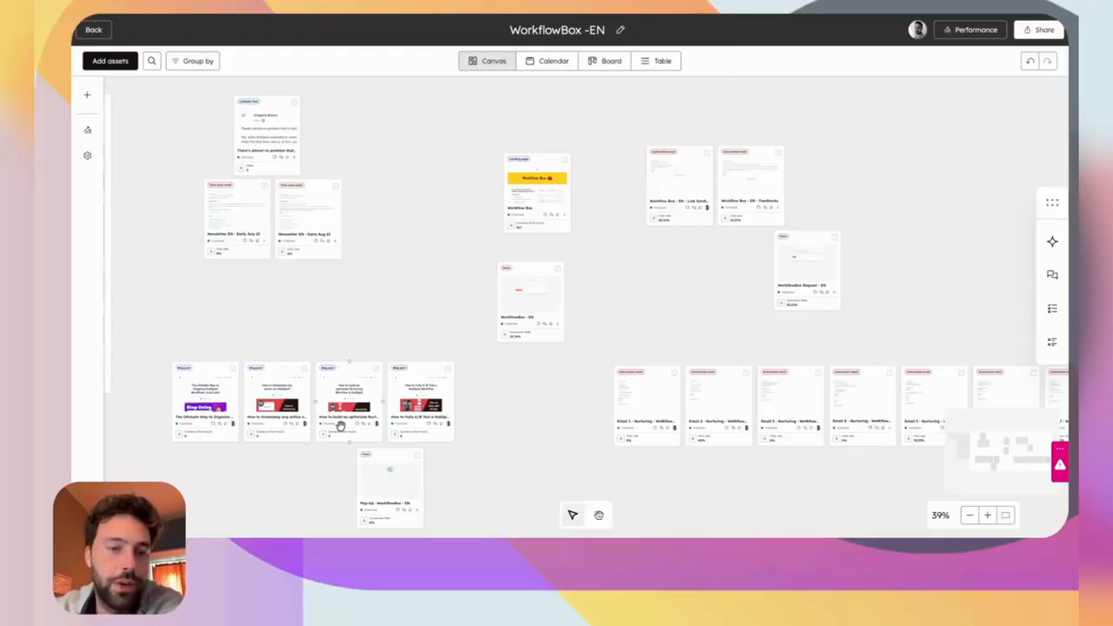
{"action": "left_click_drag", "start_coordinate": [383, 496], "coordinate": [390, 299]}
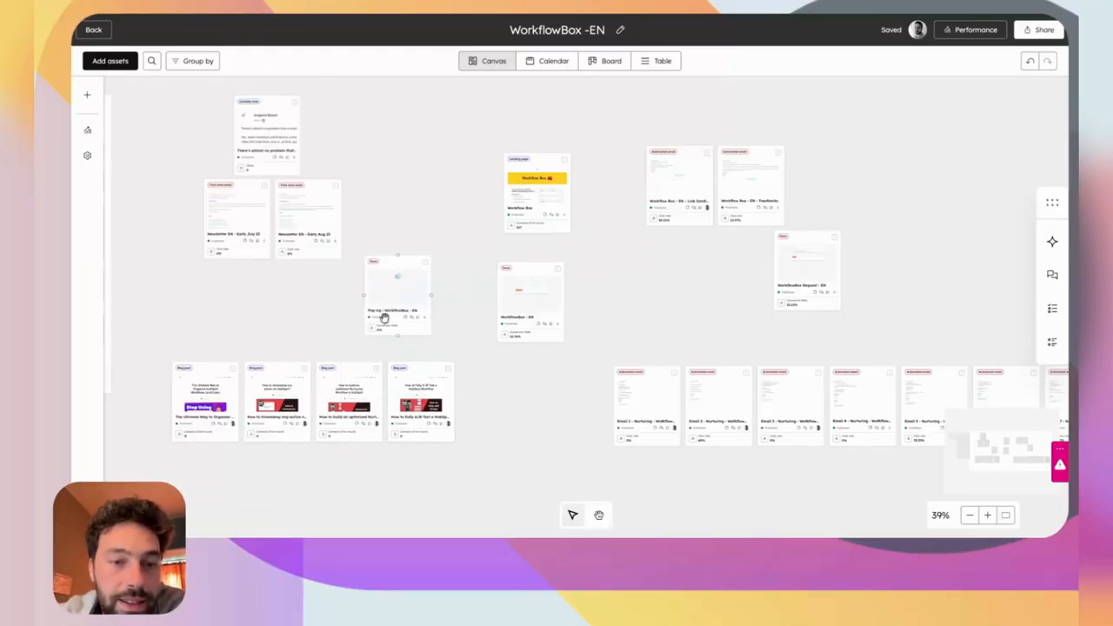
Link the Pop-Up form to two blog posts and the landing page, then the form and follow-up email.
{"action": "left_click_drag", "start_coordinate": [421, 361], "coordinate": [400, 338]}
{"action": "left_click_drag", "start_coordinate": [346, 364], "coordinate": [397, 336]}
{"action": "left_click_drag", "start_coordinate": [397, 255], "coordinate": [503, 193]}
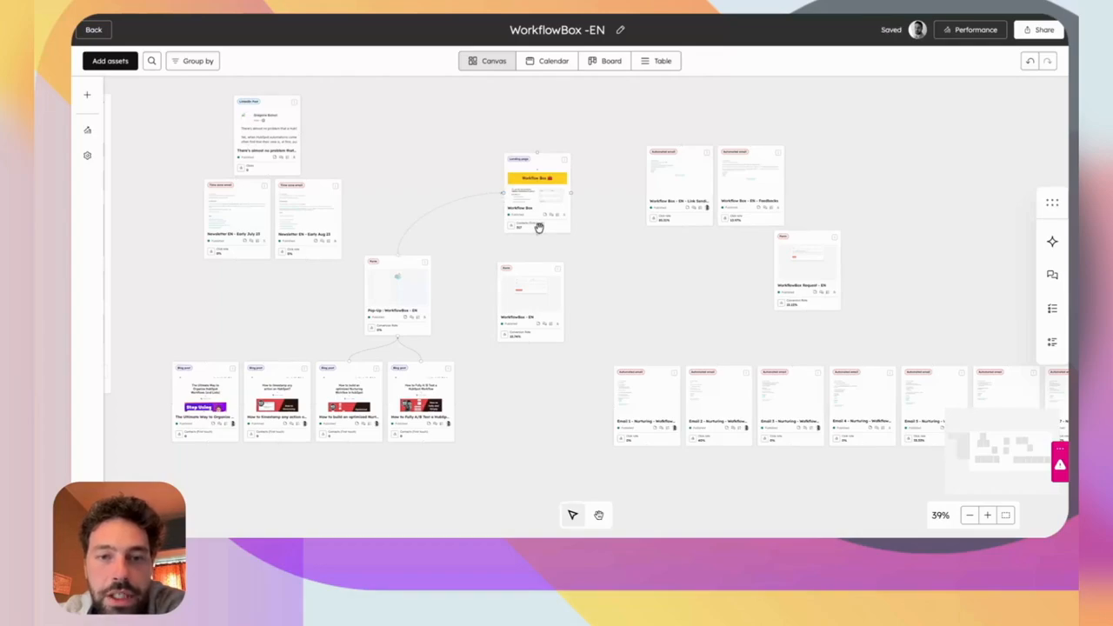
{"action": "left_click_drag", "start_coordinate": [532, 252], "coordinate": [531, 266]}
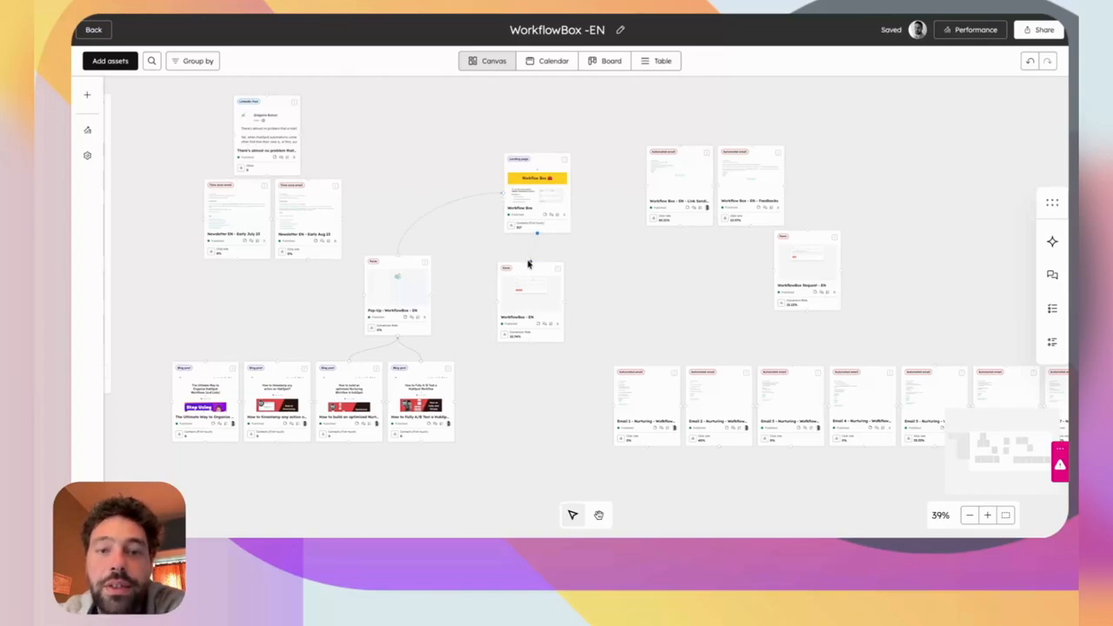
{"action": "left_click_drag", "start_coordinate": [608, 235], "coordinate": [645, 185]}
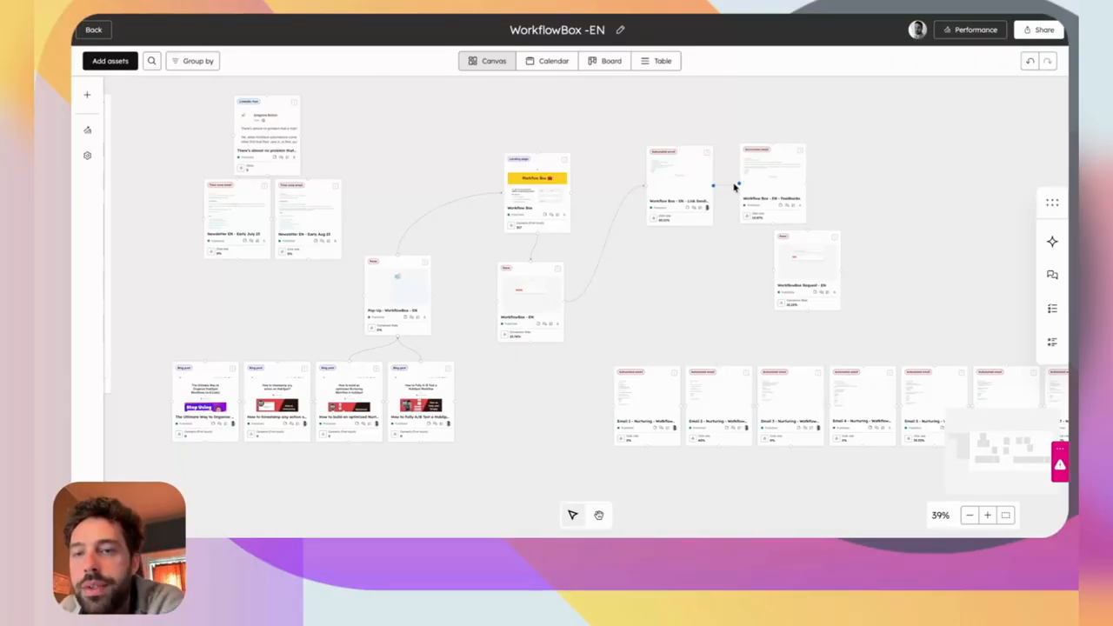
{"action": "left_click_drag", "start_coordinate": [781, 233], "coordinate": [779, 245]}
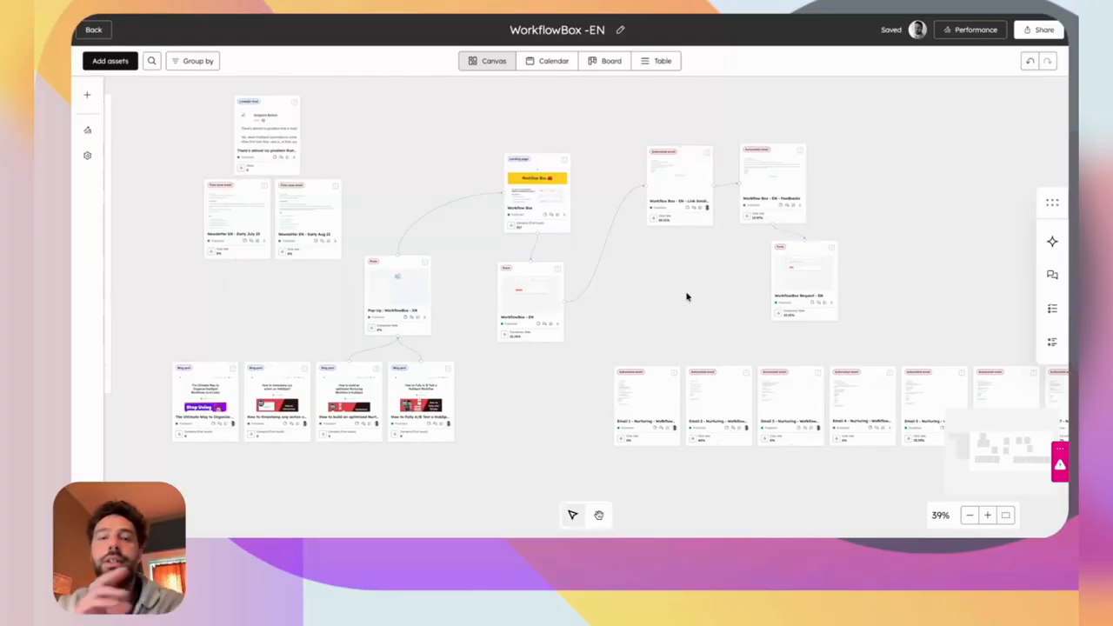
{"action": "left_click_drag", "start_coordinate": [397, 293], "coordinate": [408, 261]}
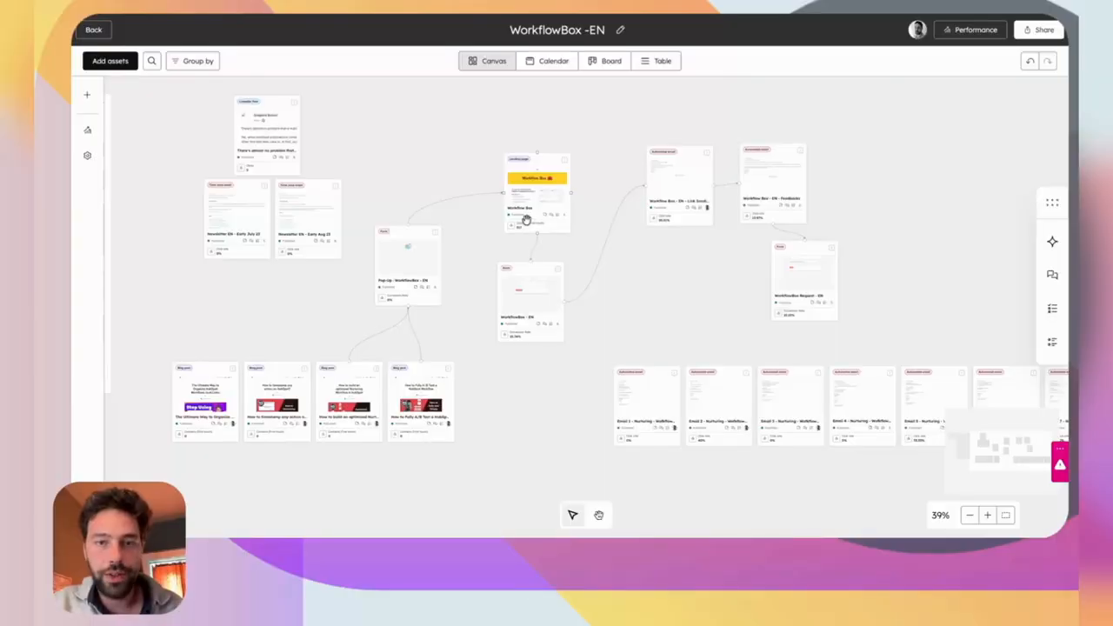
{"action": "scroll", "coordinate": [524, 218], "scroll_direction": "up", "scroll_amount": 10}
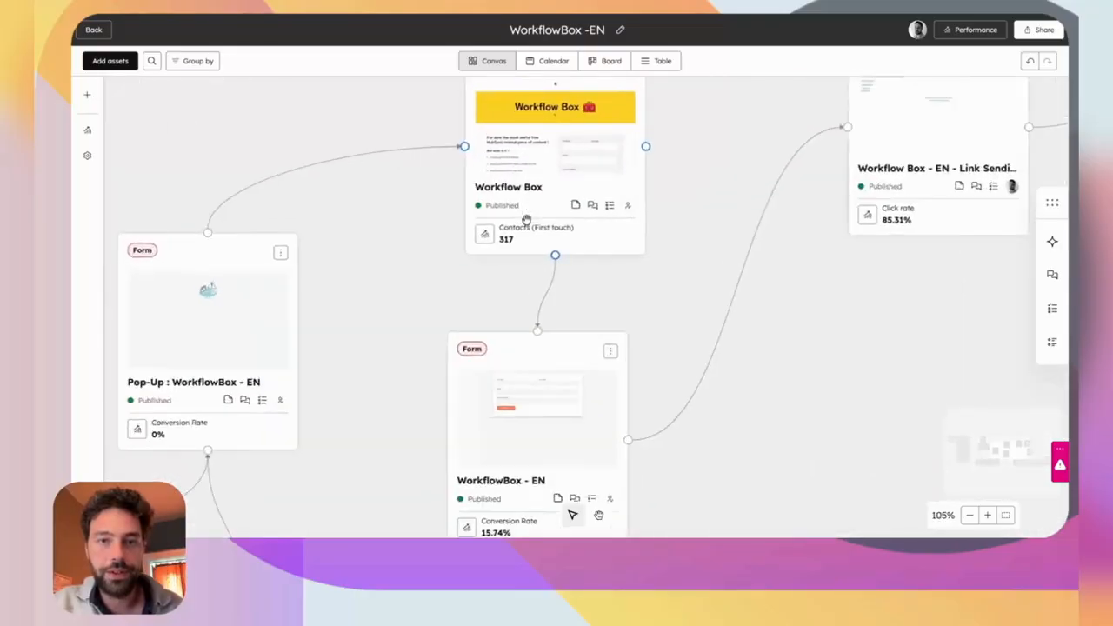
Comment on the Workflow Box landing page, tagging a colleague: 'when do you think you can finish it ?'.
{"action": "scroll", "coordinate": [508, 268], "scroll_direction": "up", "scroll_amount": 1}
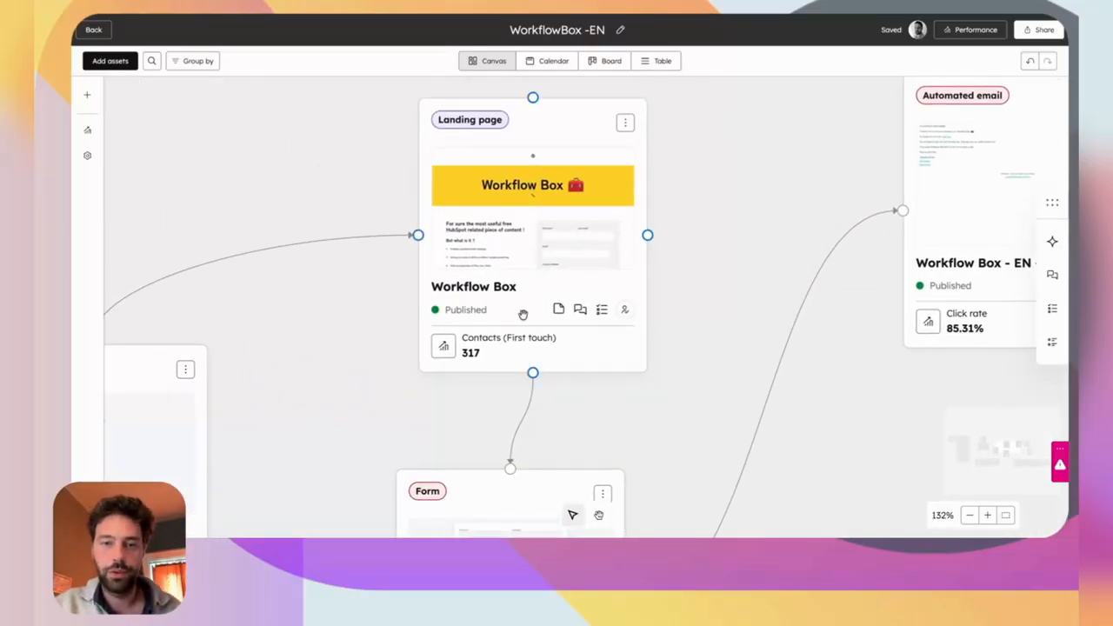
{"action": "left_click", "coordinate": [558, 308]}
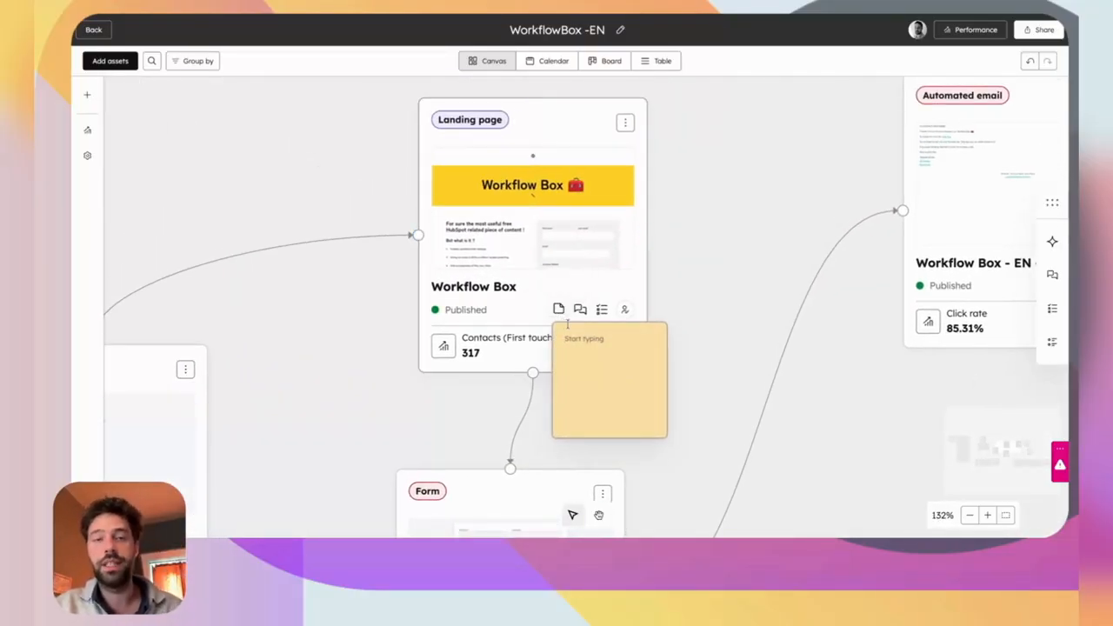
{"action": "left_click", "coordinate": [581, 311]}
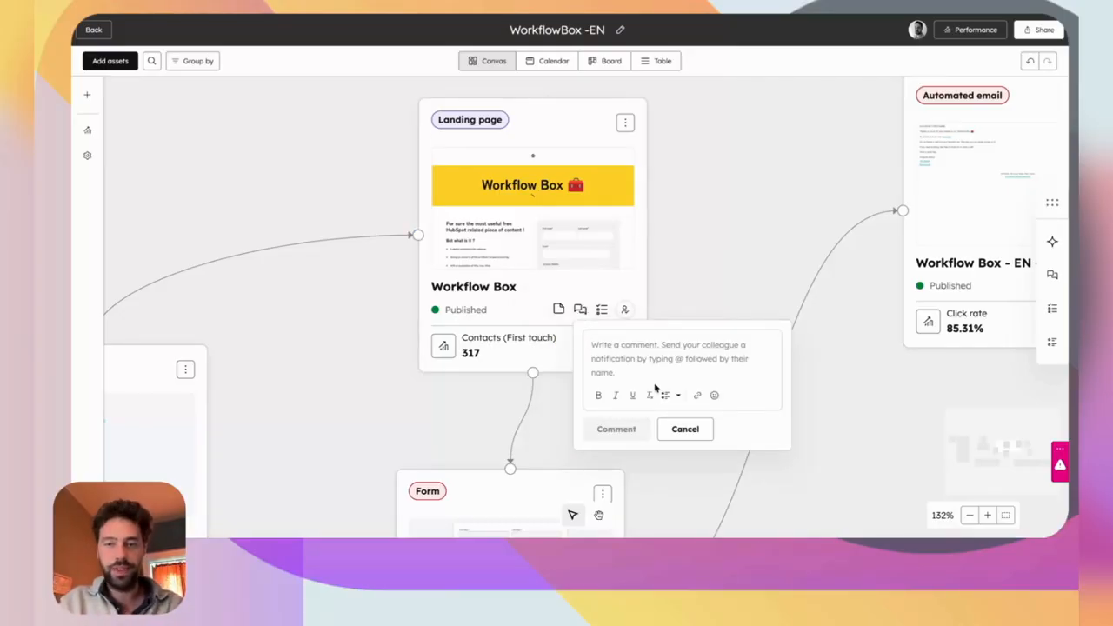
{"action": "type", "text": "hey @gr"}
{"action": "left_click", "coordinate": [715, 365]}
{"action": "type", "text": "when do you think you can finish it ?"}
{"action": "left_click", "coordinate": [615, 443]}
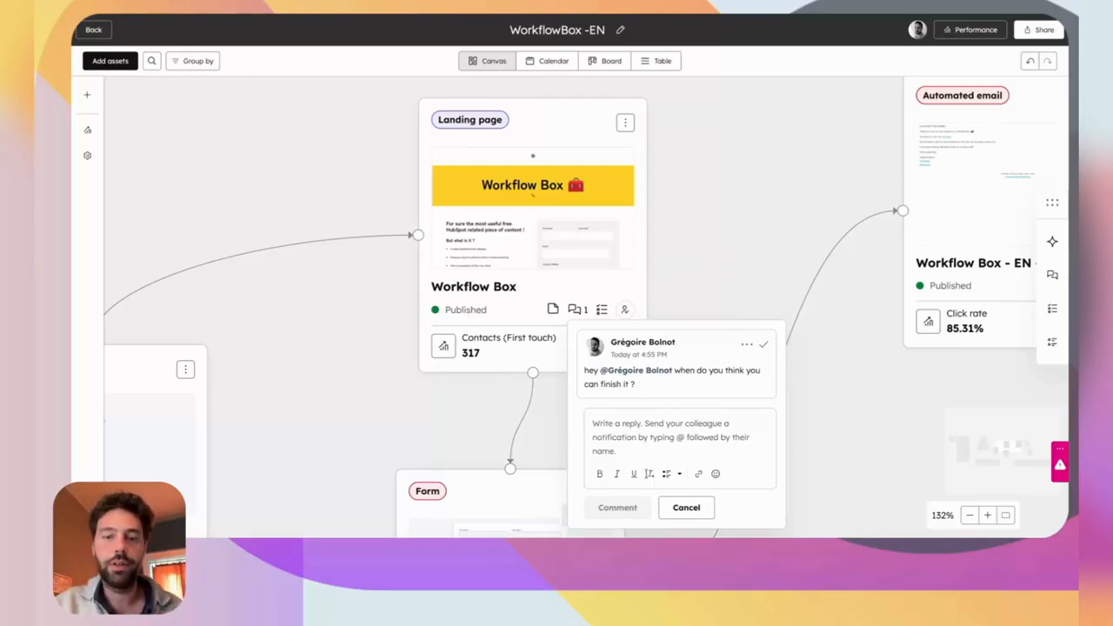
{"action": "left_click", "coordinate": [686, 508]}
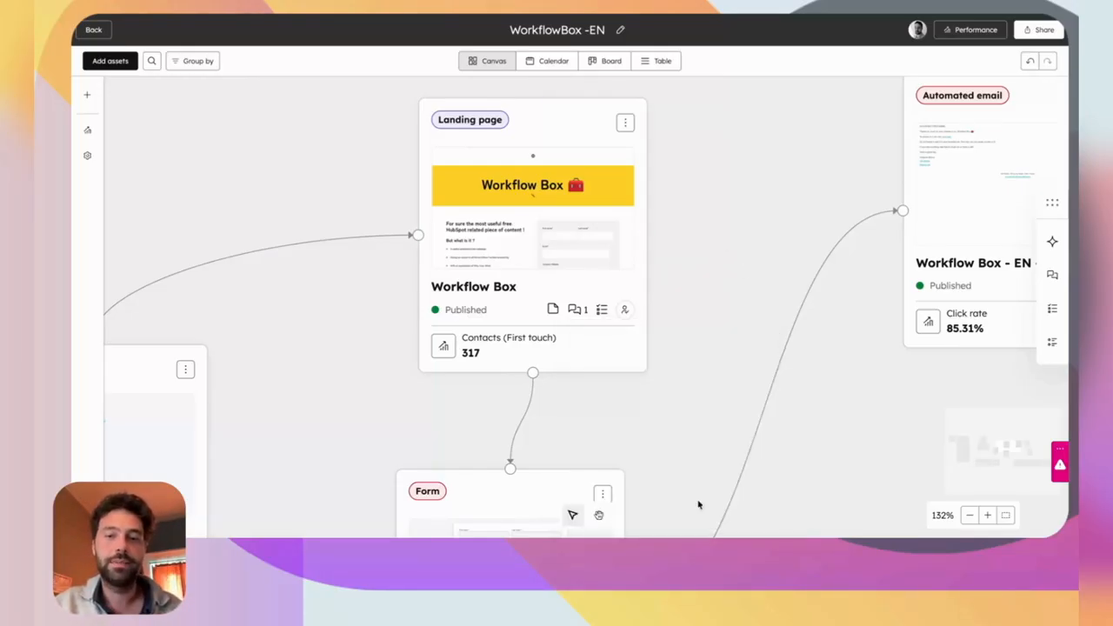
Create a High-priority task 'Finalizing the Landing Page' on the landing page card.
{"action": "left_click", "coordinate": [601, 312]}
{"action": "left_click", "coordinate": [871, 345]}
{"action": "type", "text": "Finalizing th"}
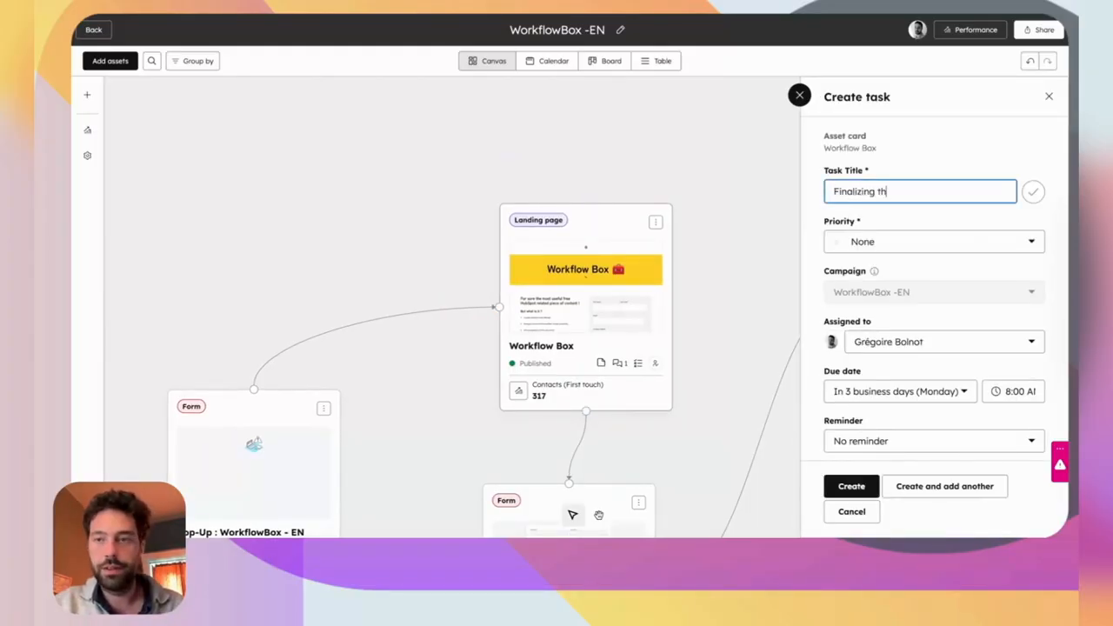
{"action": "type", "text": "e Landing Page"}
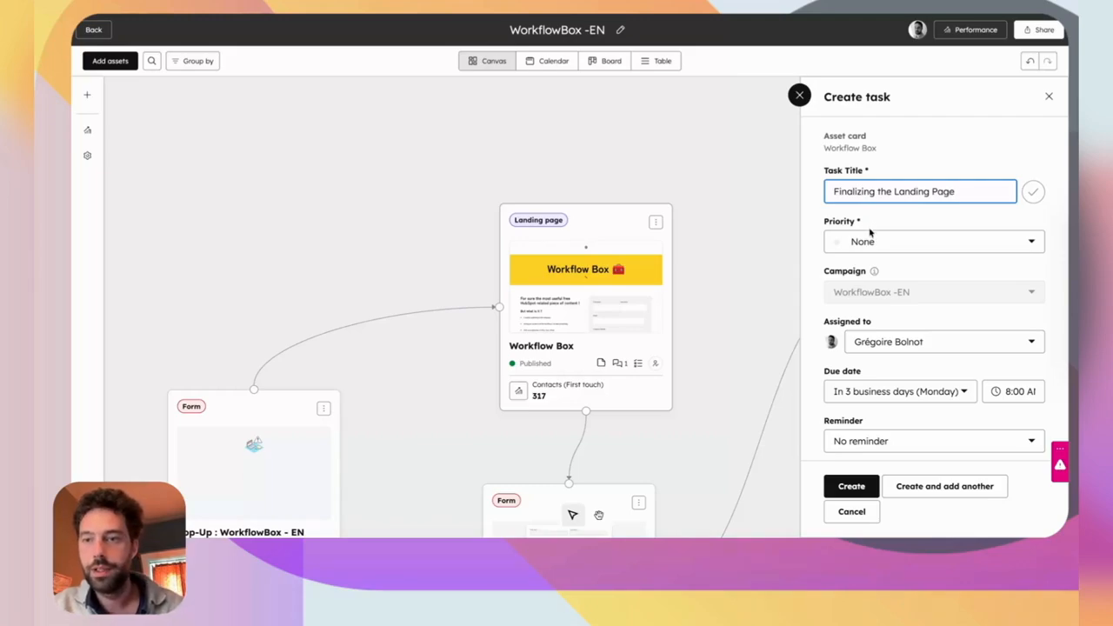
{"action": "left_click", "coordinate": [869, 244]}
{"action": "left_click", "coordinate": [869, 346]}
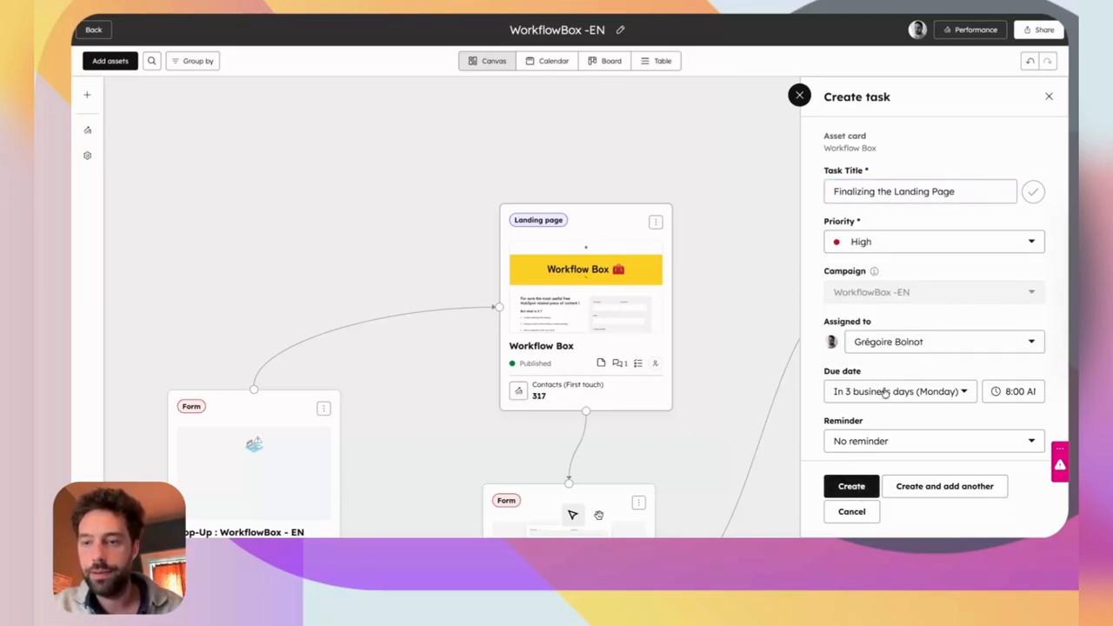
{"action": "left_click", "coordinate": [851, 487]}
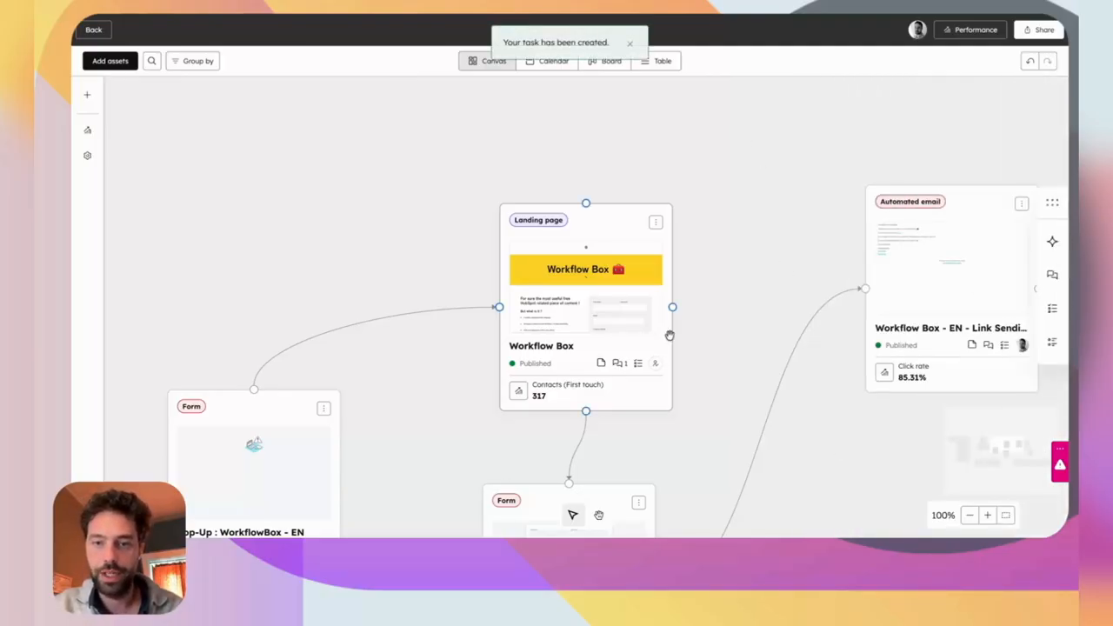
Assign yourself as owner of the Workflow Box landing page.
{"action": "left_click", "coordinate": [656, 364]}
{"action": "left_click", "coordinate": [570, 133]}
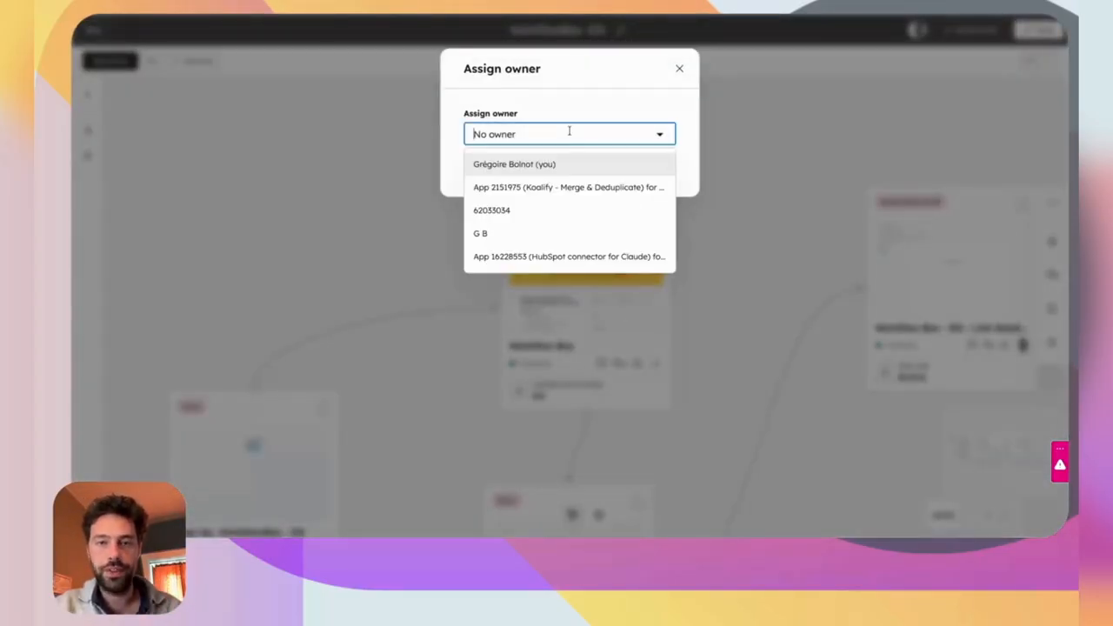
{"action": "left_click", "coordinate": [544, 163]}
{"action": "left_click", "coordinate": [527, 171]}
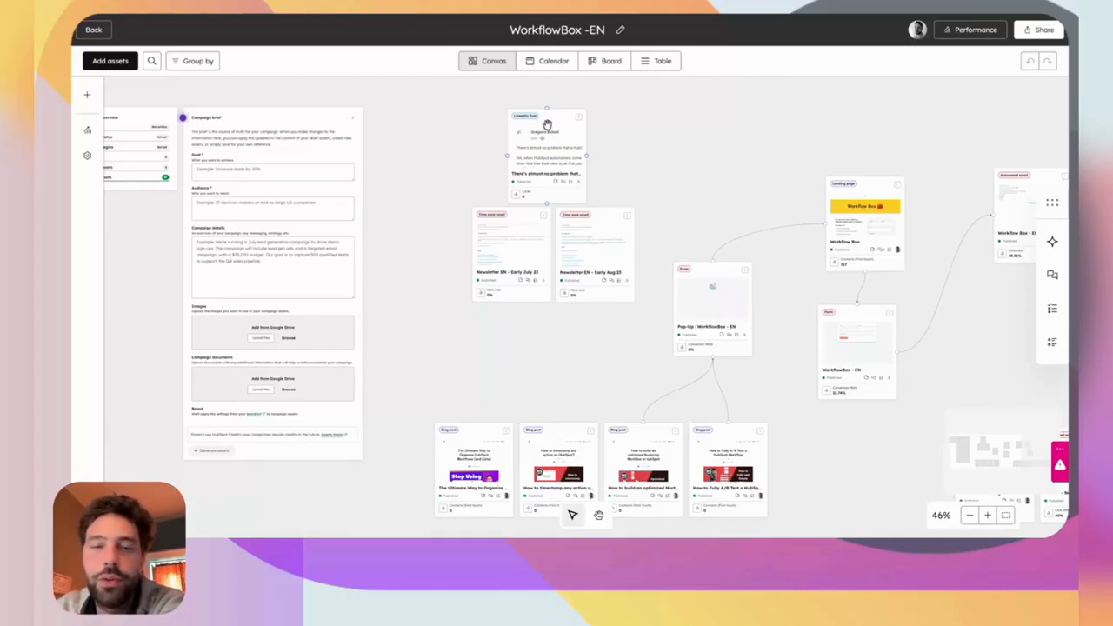
Preview the Newsletter EN - Early July 23 email's details, then close them.
{"action": "scroll", "coordinate": [725, 254], "scroll_direction": "right", "scroll_amount": 3}
{"action": "scroll", "coordinate": [727, 254], "scroll_direction": "up", "scroll_amount": 2}
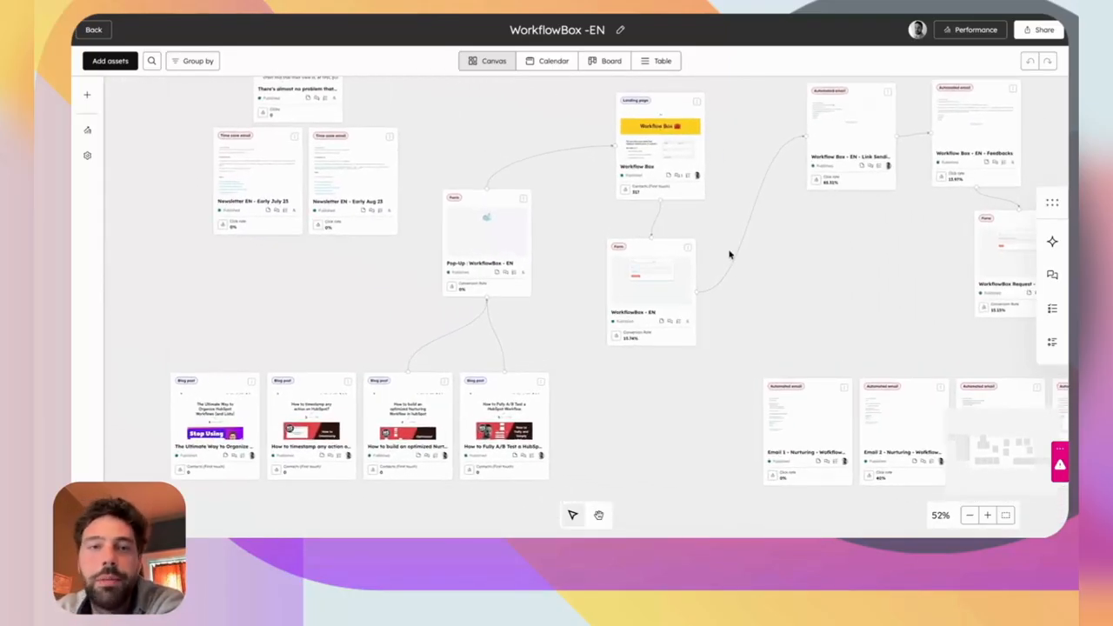
{"action": "scroll", "coordinate": [722, 241], "scroll_direction": "up", "scroll_amount": 3}
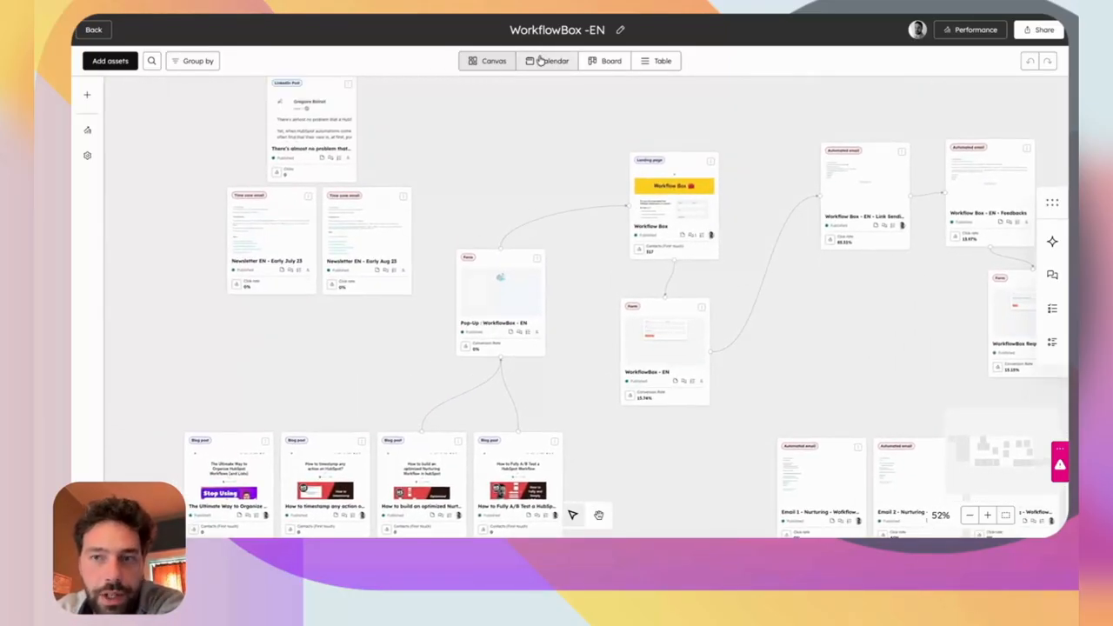
{"action": "left_click", "coordinate": [276, 209]}
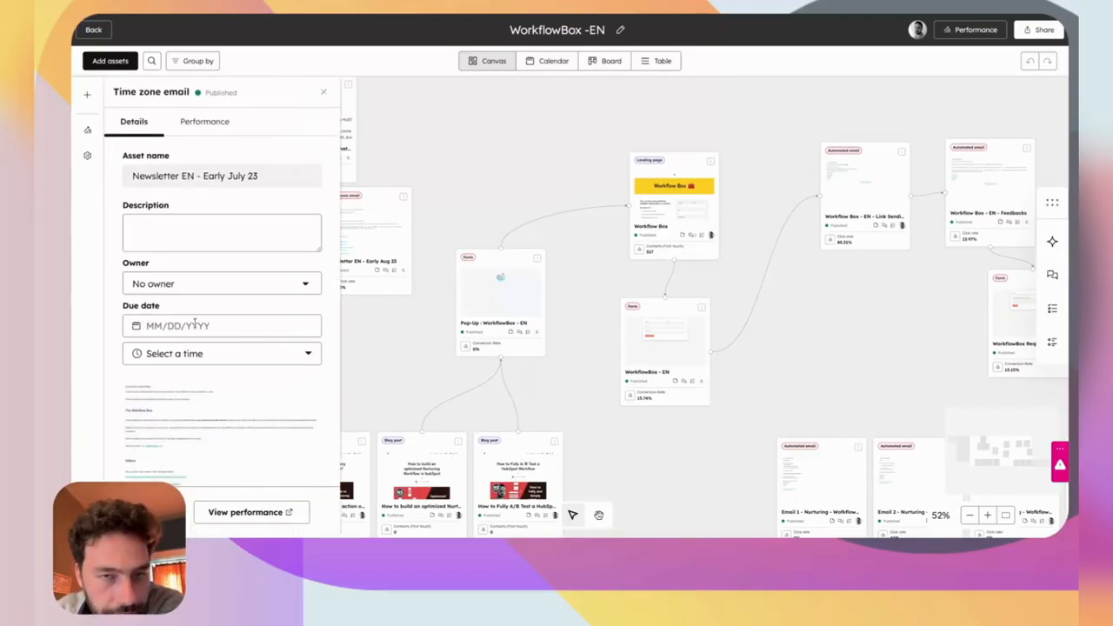
{"action": "left_click", "coordinate": [511, 183]}
Check the campaign calendar's unpublished assets note, then view assets on the status Board.
{"action": "left_click", "coordinate": [548, 61]}
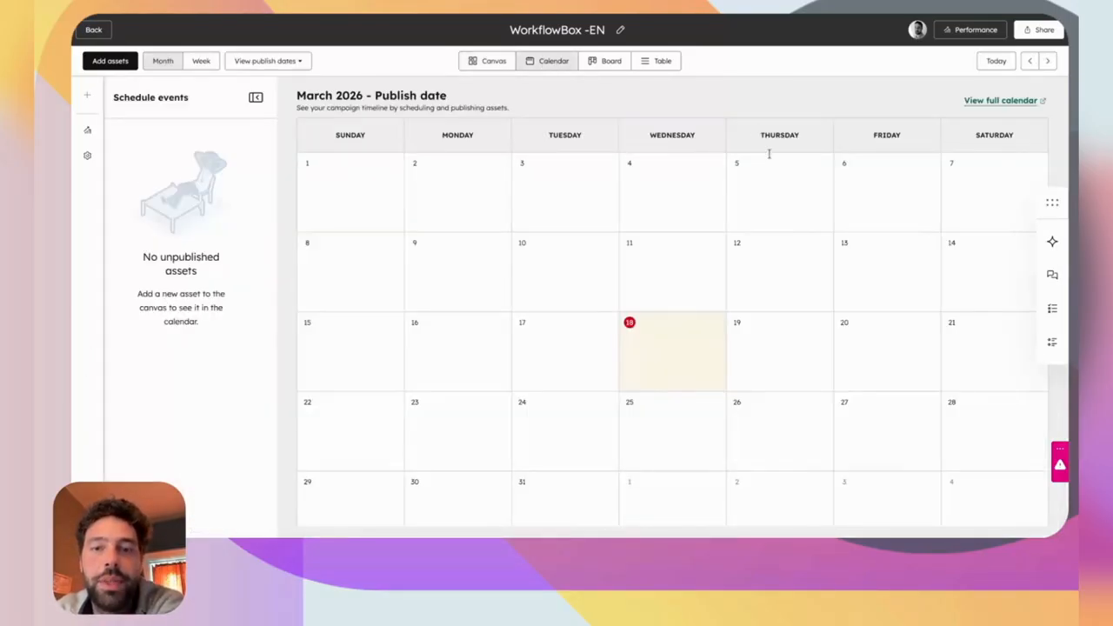
{"action": "scroll", "coordinate": [763, 283], "scroll_direction": "down", "scroll_amount": 1}
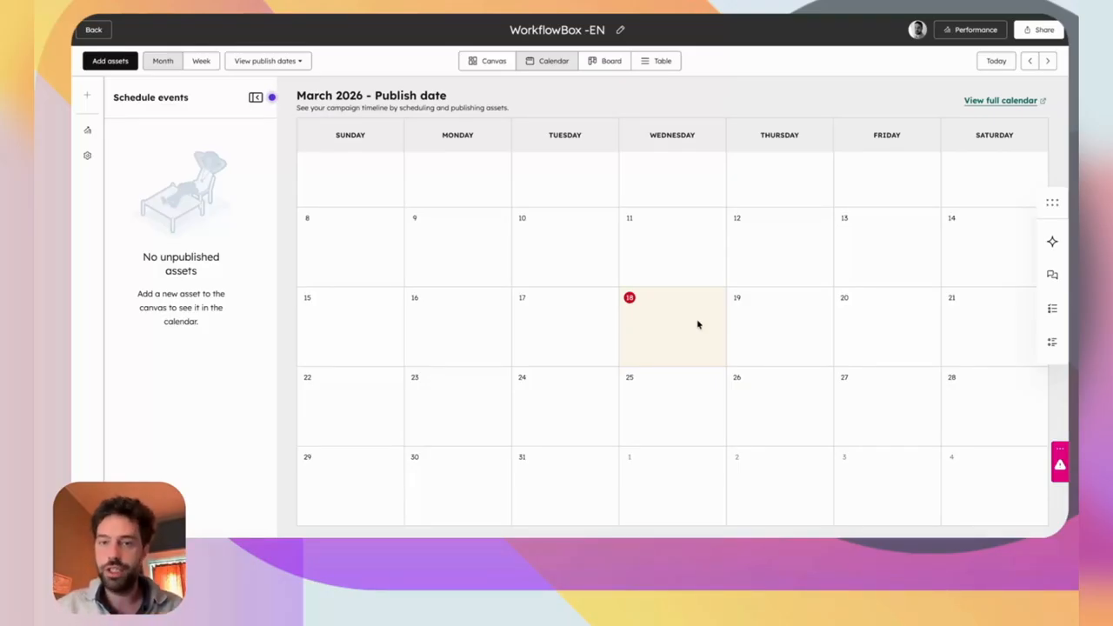
{"action": "left_click_drag", "start_coordinate": [161, 254], "coordinate": [223, 268]}
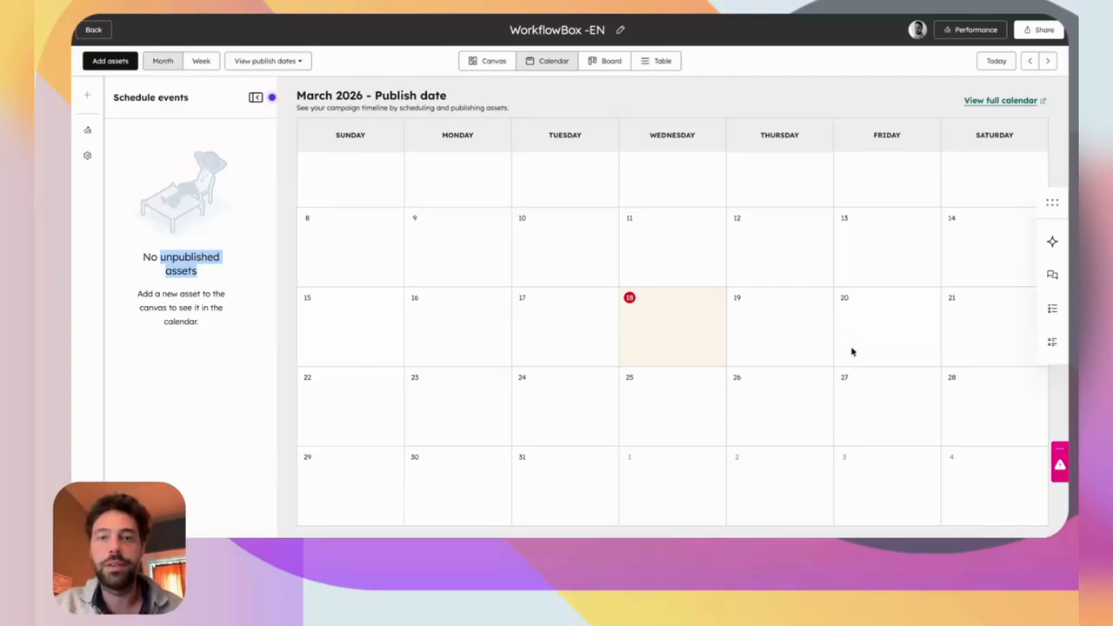
{"action": "left_click", "coordinate": [597, 69]}
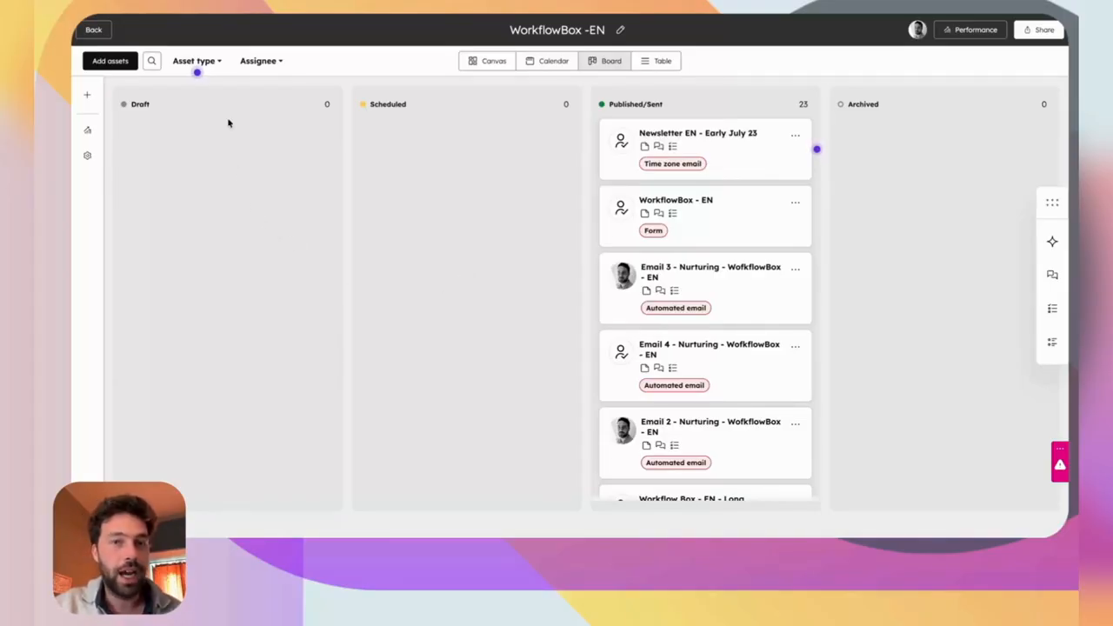
Show the campaign assets in the Table view and select every row via the header checkbox.
{"action": "scroll", "coordinate": [683, 315], "scroll_direction": "down", "scroll_amount": 5}
{"action": "scroll", "coordinate": [687, 317], "scroll_direction": "up", "scroll_amount": 5}
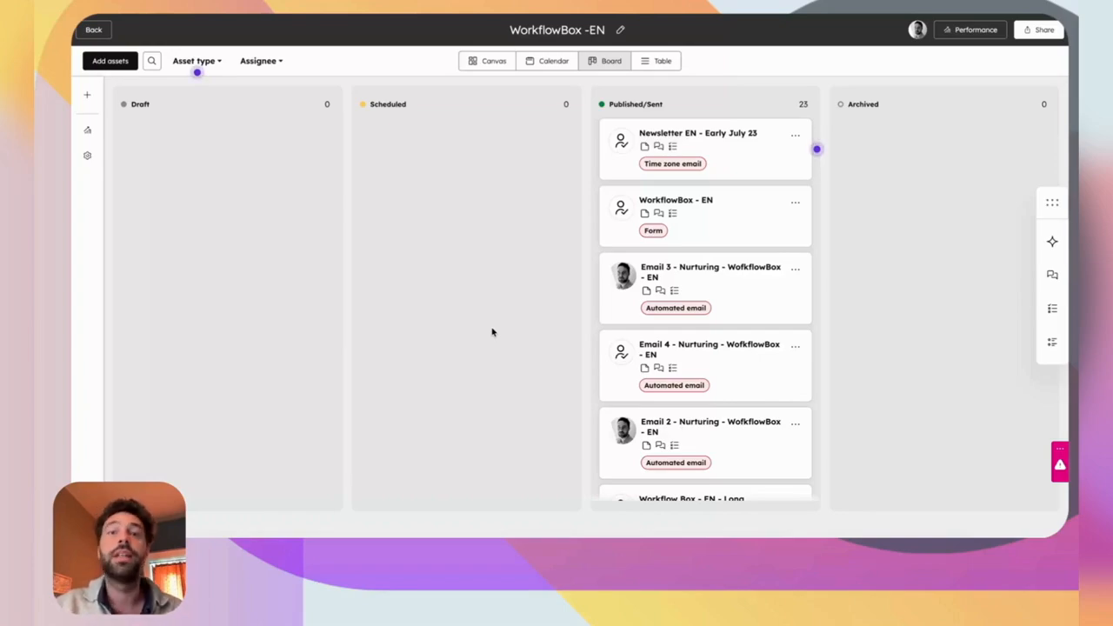
{"action": "left_click", "coordinate": [665, 62]}
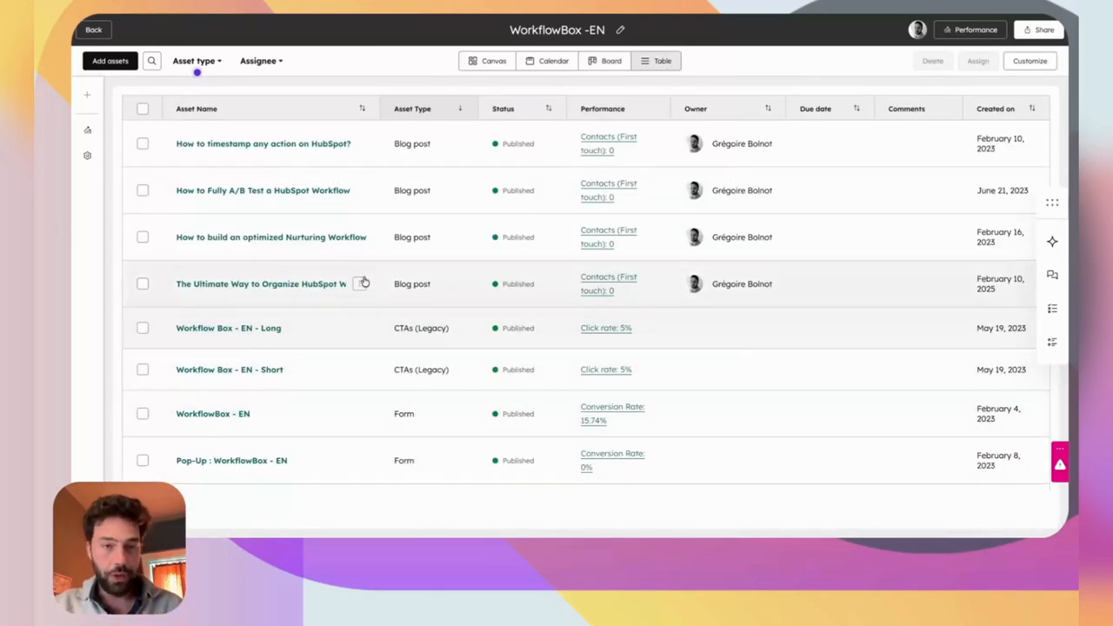
{"action": "scroll", "coordinate": [363, 282], "scroll_direction": "down", "scroll_amount": 10}
{"action": "scroll", "coordinate": [364, 282], "scroll_direction": "up", "scroll_amount": 10}
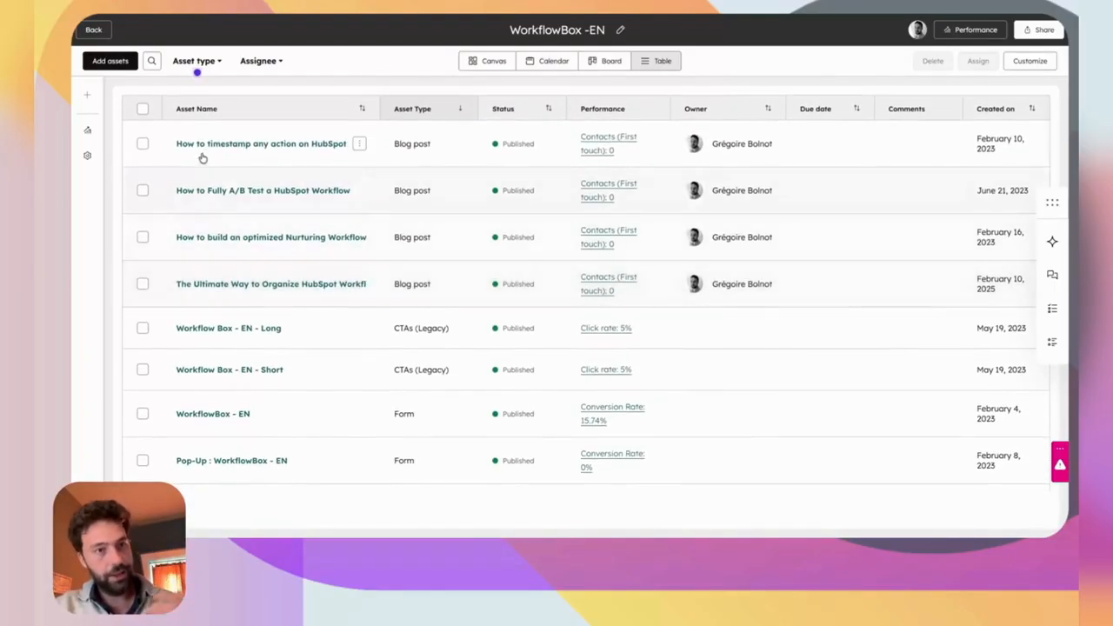
{"action": "left_click", "coordinate": [143, 110]}
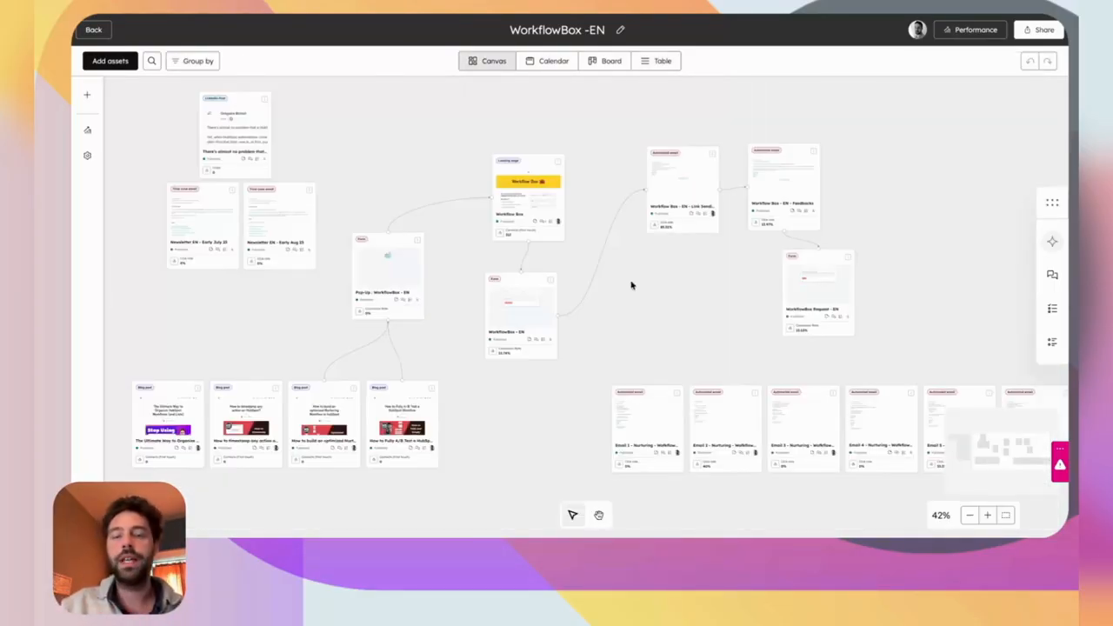
Add a new Blog post card to the canvas through Add assets.
{"action": "scroll", "coordinate": [487, 188], "scroll_direction": "up", "scroll_amount": 2}
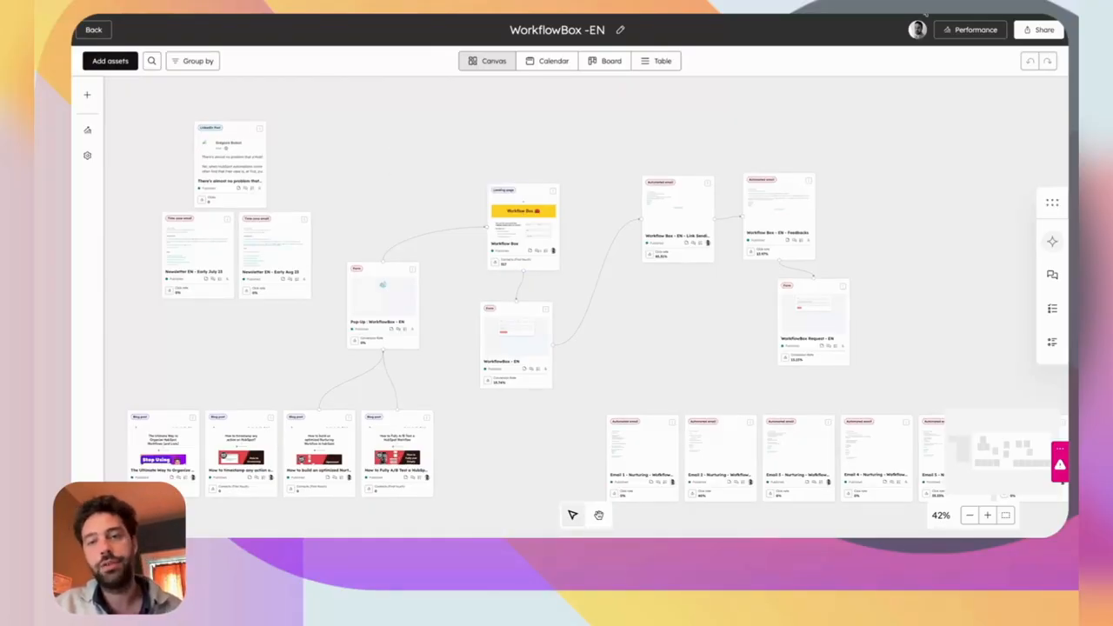
{"action": "scroll", "coordinate": [598, 299], "scroll_direction": "down", "scroll_amount": 2}
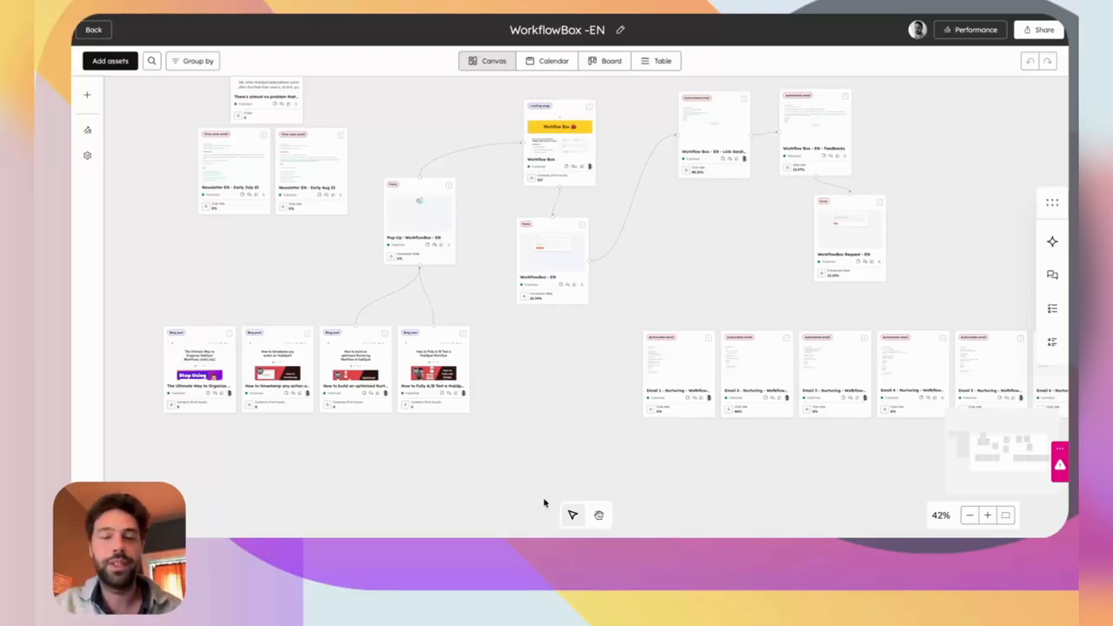
{"action": "right_click", "coordinate": [544, 403]}
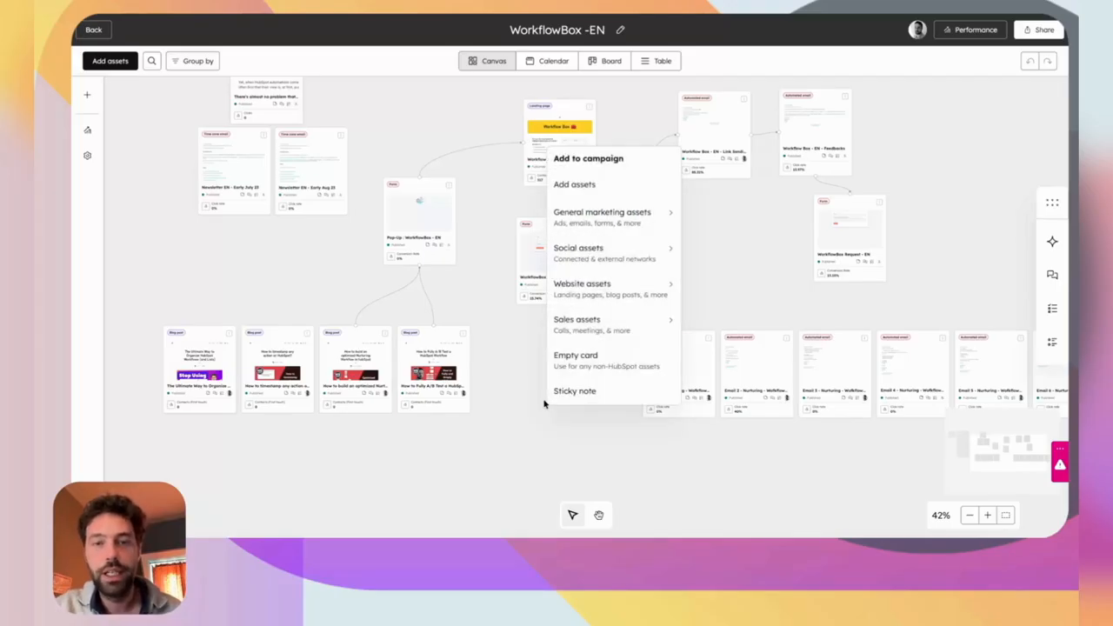
{"action": "left_click", "coordinate": [592, 187]}
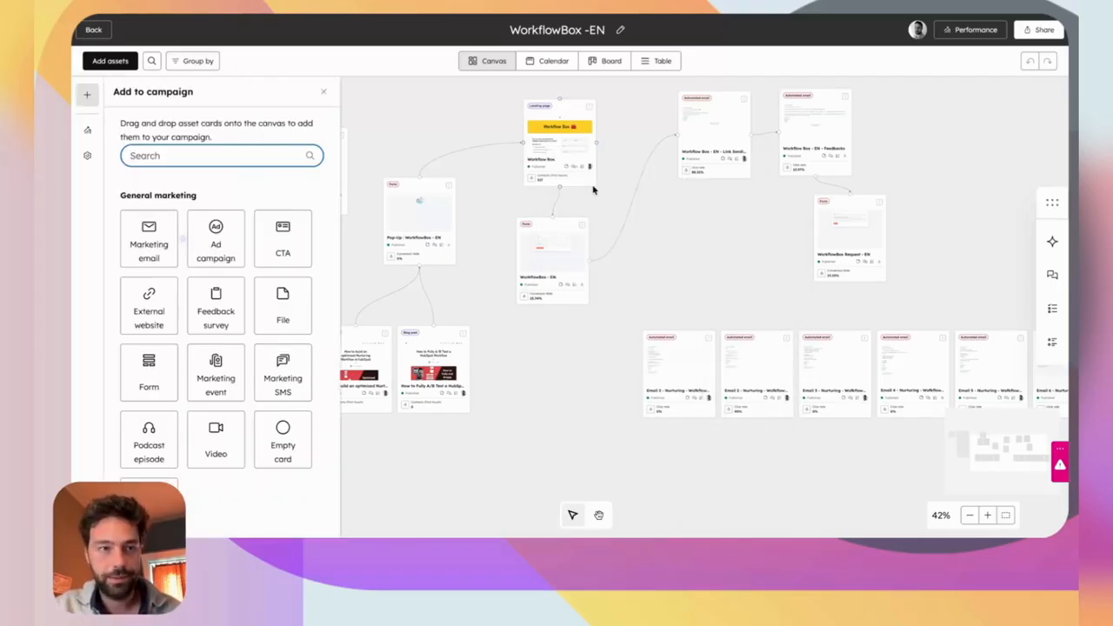
{"action": "scroll", "coordinate": [206, 346], "scroll_direction": "down", "scroll_amount": 5}
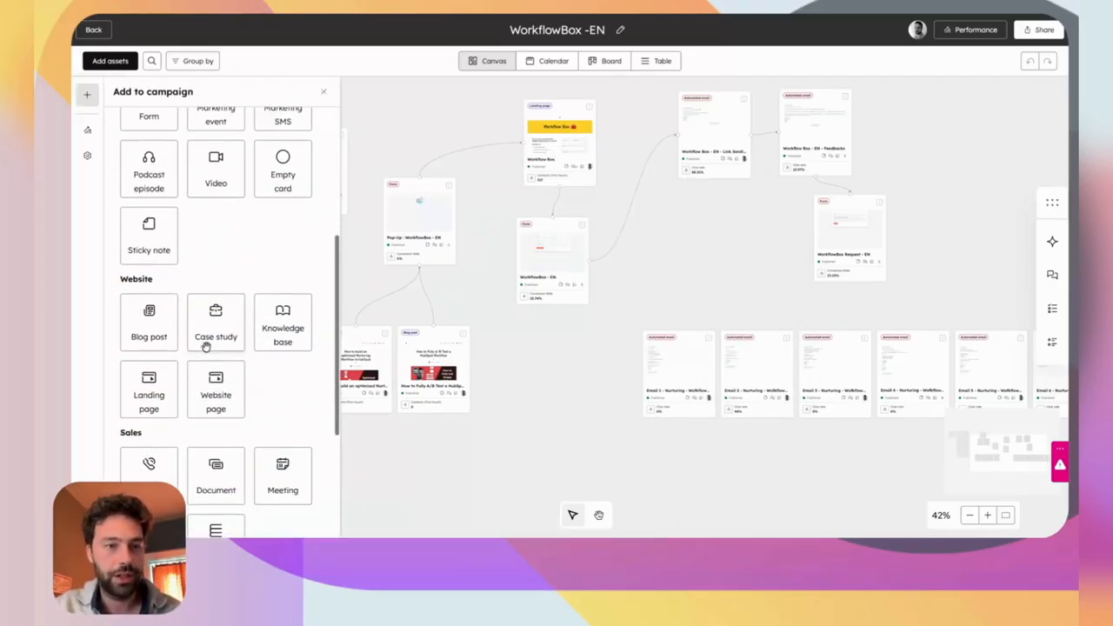
{"action": "left_click", "coordinate": [154, 322]}
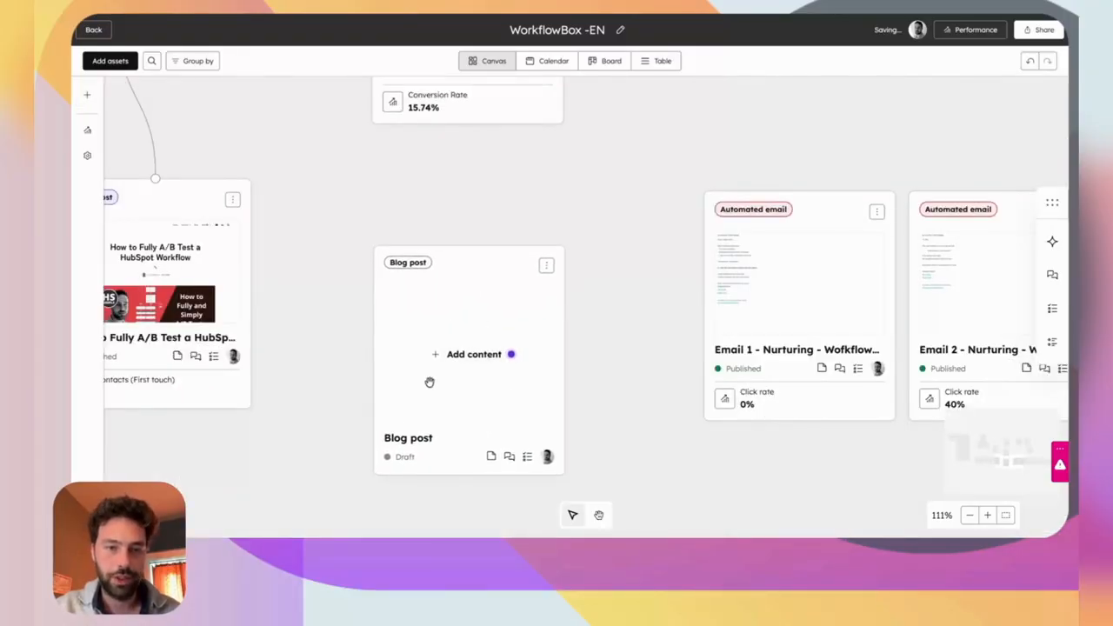
Fill the card with 'How to automate your lead qualification in HubSpot' and place it beside the other posts.
{"action": "left_click", "coordinate": [462, 355]}
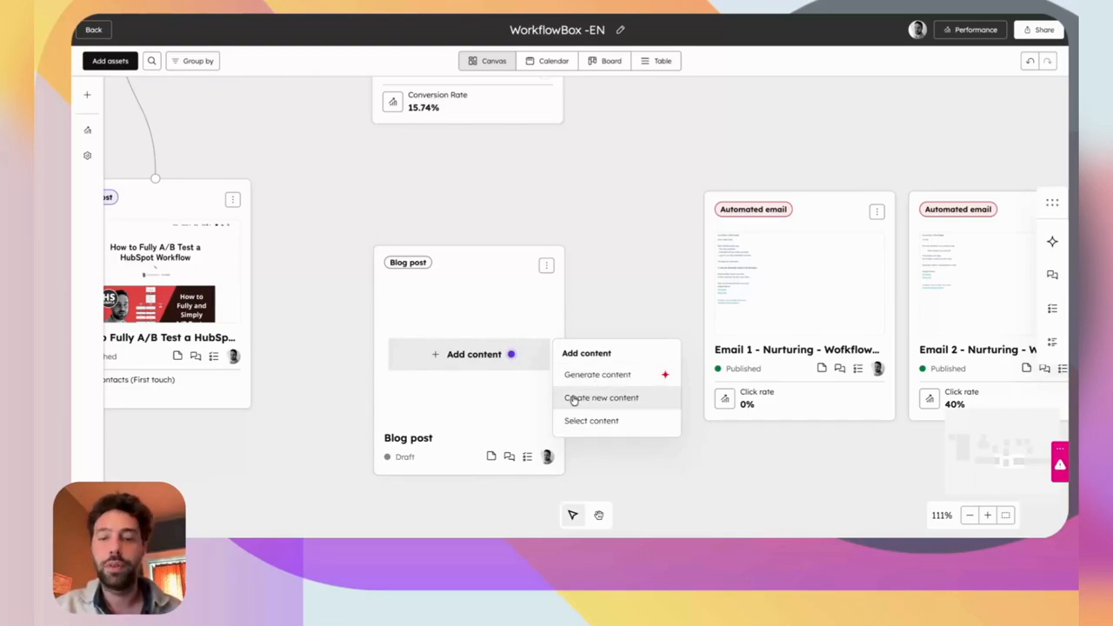
{"action": "left_click", "coordinate": [581, 422]}
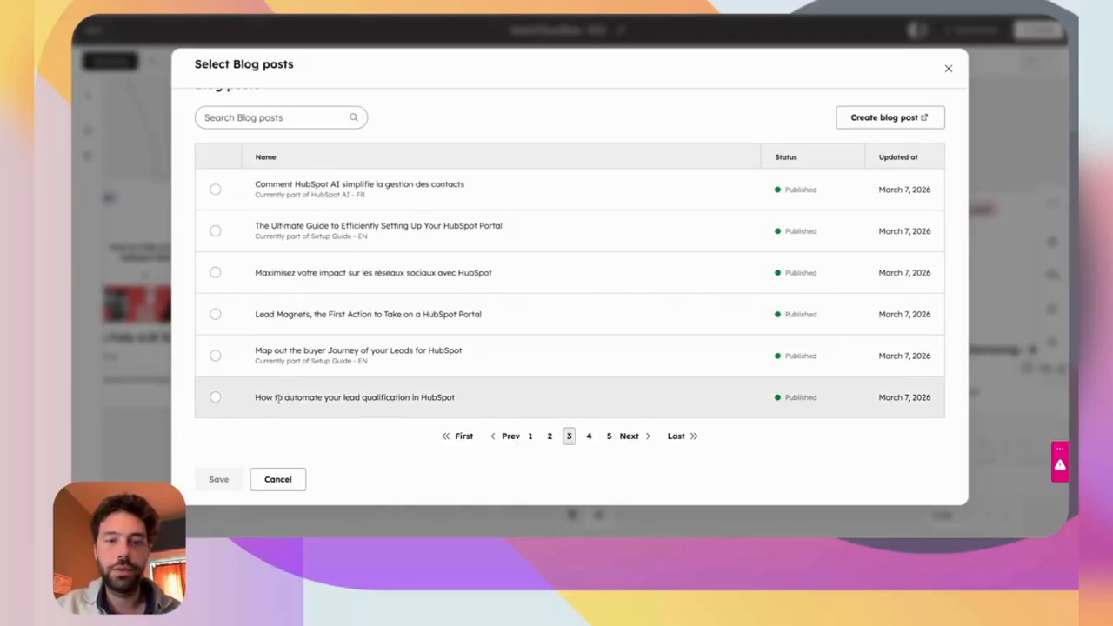
{"action": "left_click", "coordinate": [215, 397]}
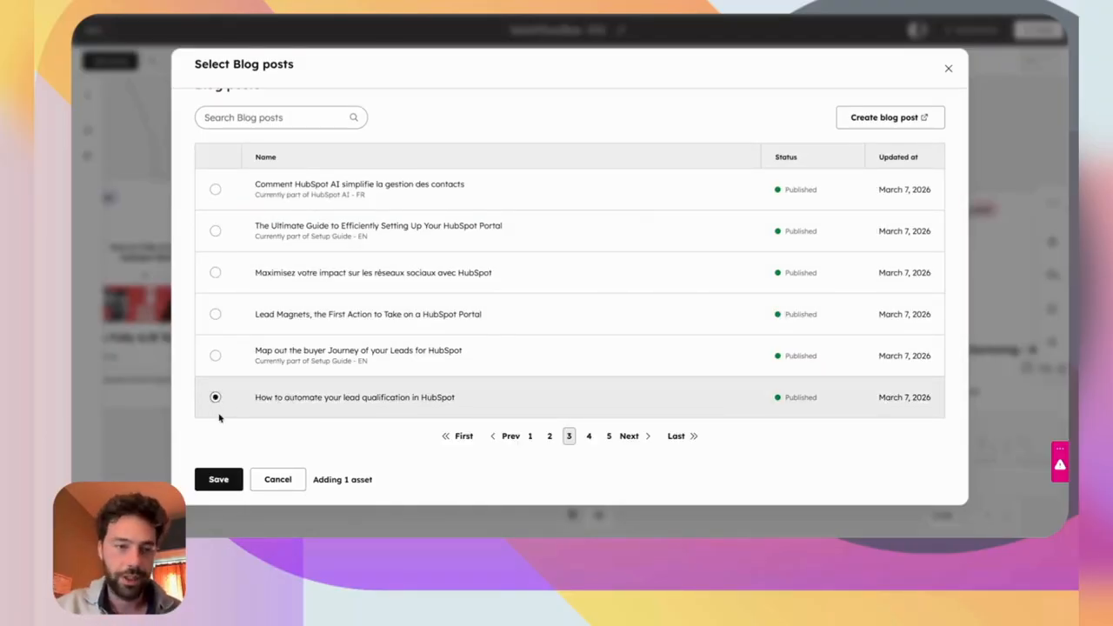
{"action": "left_click", "coordinate": [219, 479]}
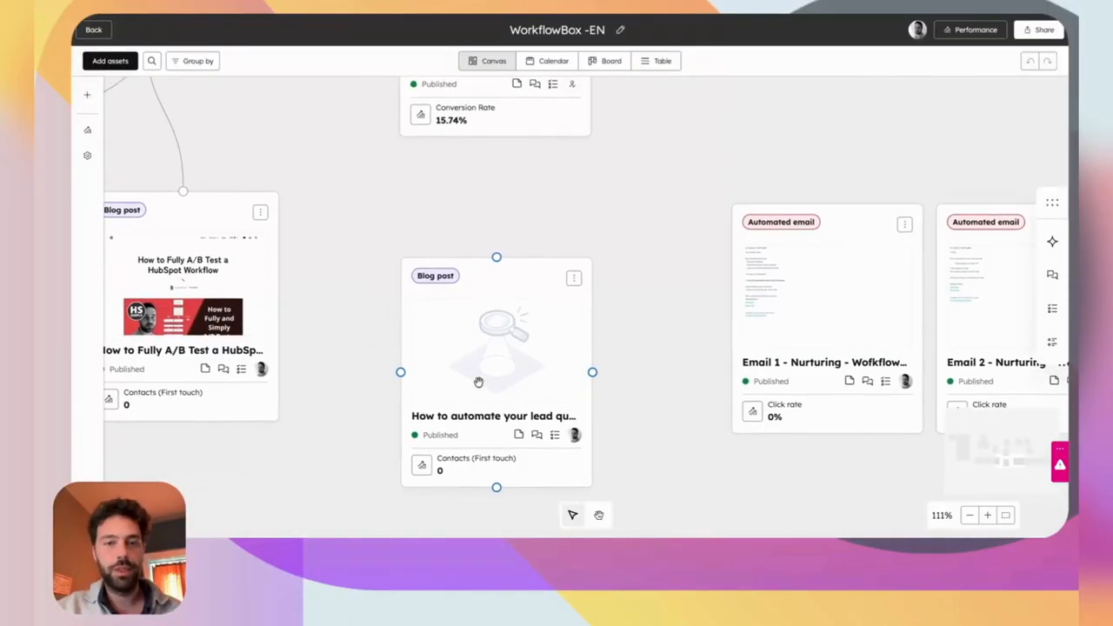
{"action": "scroll", "coordinate": [600, 359], "scroll_direction": "left", "scroll_amount": 1}
{"action": "scroll", "coordinate": [599, 359], "scroll_direction": "up", "scroll_amount": 1}
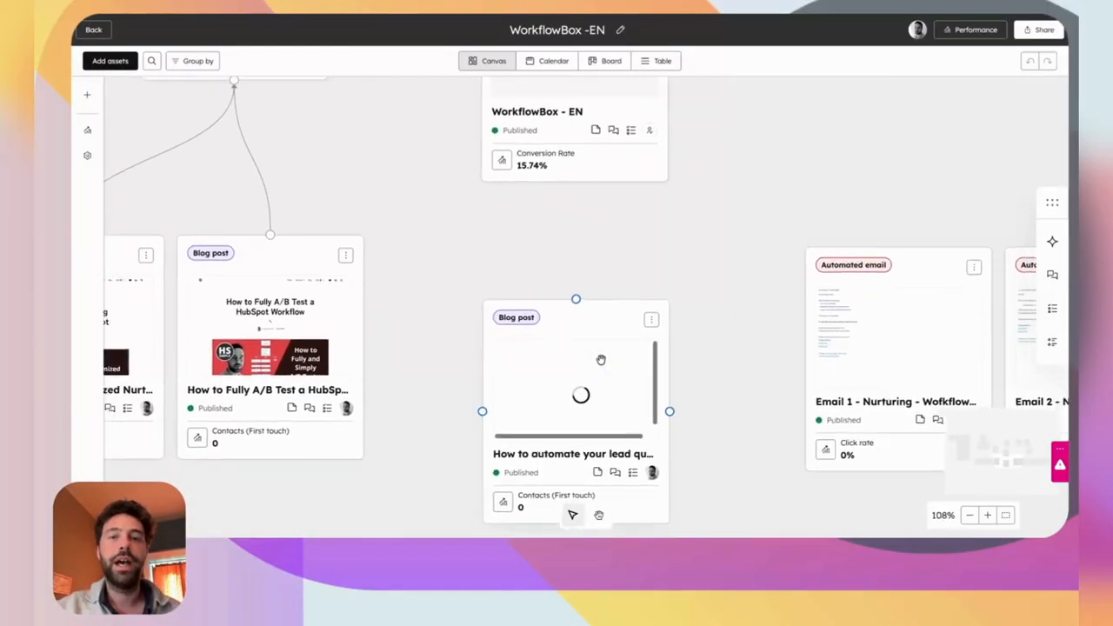
{"action": "scroll", "coordinate": [599, 357], "scroll_direction": "down", "scroll_amount": 4}
{"action": "left_click_drag", "start_coordinate": [586, 354], "coordinate": [528, 321]}
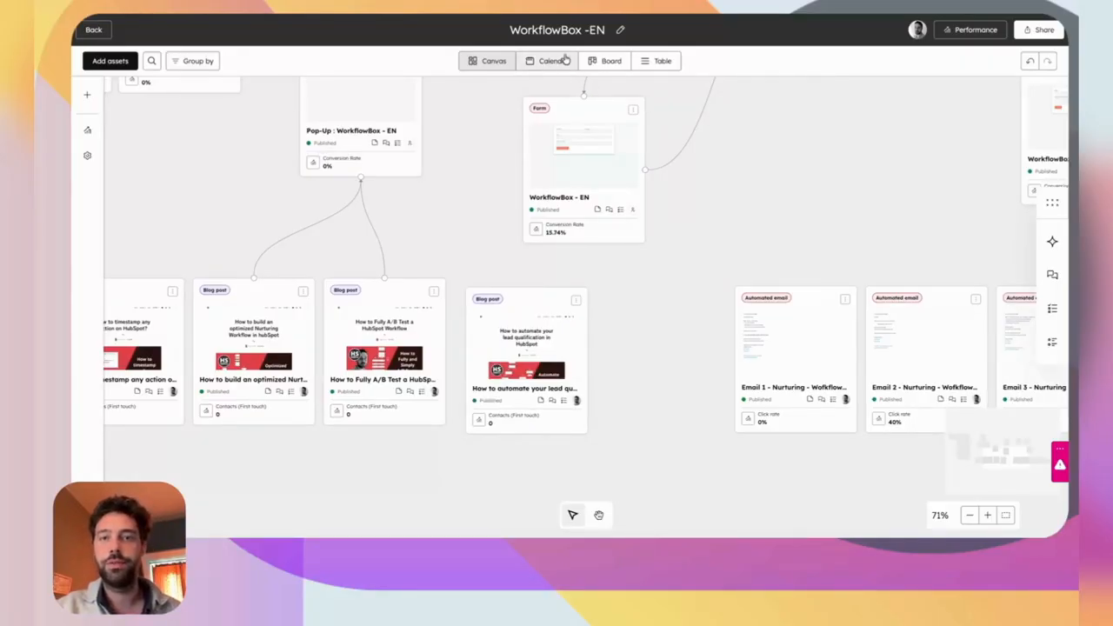
Draw a connector from the lead qualification blog post card to the Pop-Up : WorkflowBox - EN card.
{"action": "left_click", "coordinate": [531, 296]}
{"action": "left_click_drag", "start_coordinate": [527, 288], "coordinate": [359, 176]}
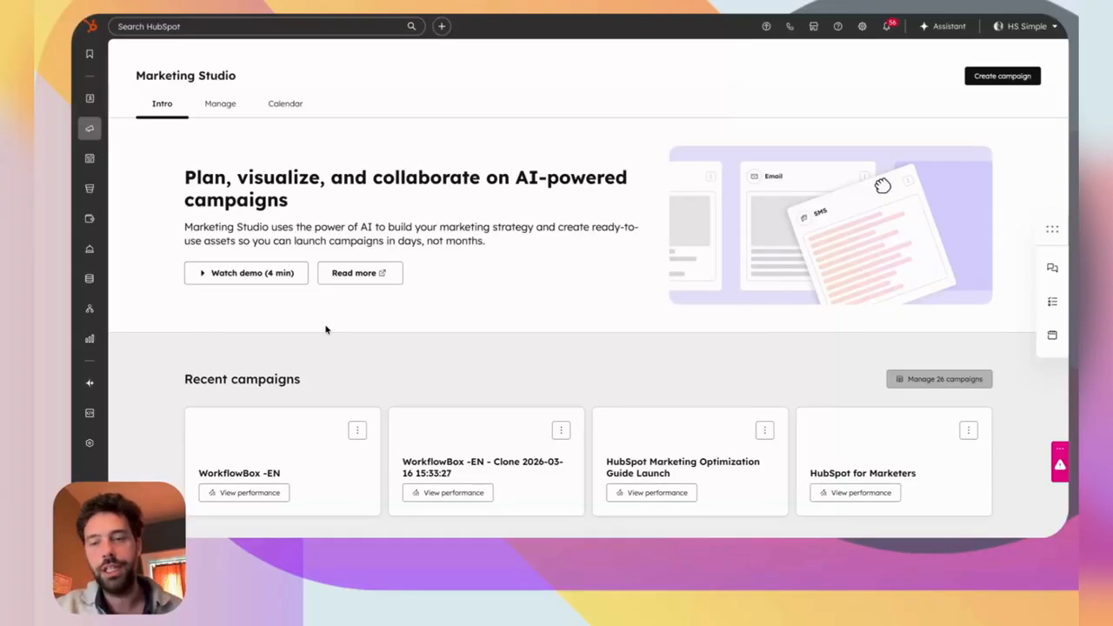
Browse Marketing Studio's Recommended templates, then create a new Untitled campaign.
{"action": "scroll", "coordinate": [327, 329], "scroll_direction": "down", "scroll_amount": 4}
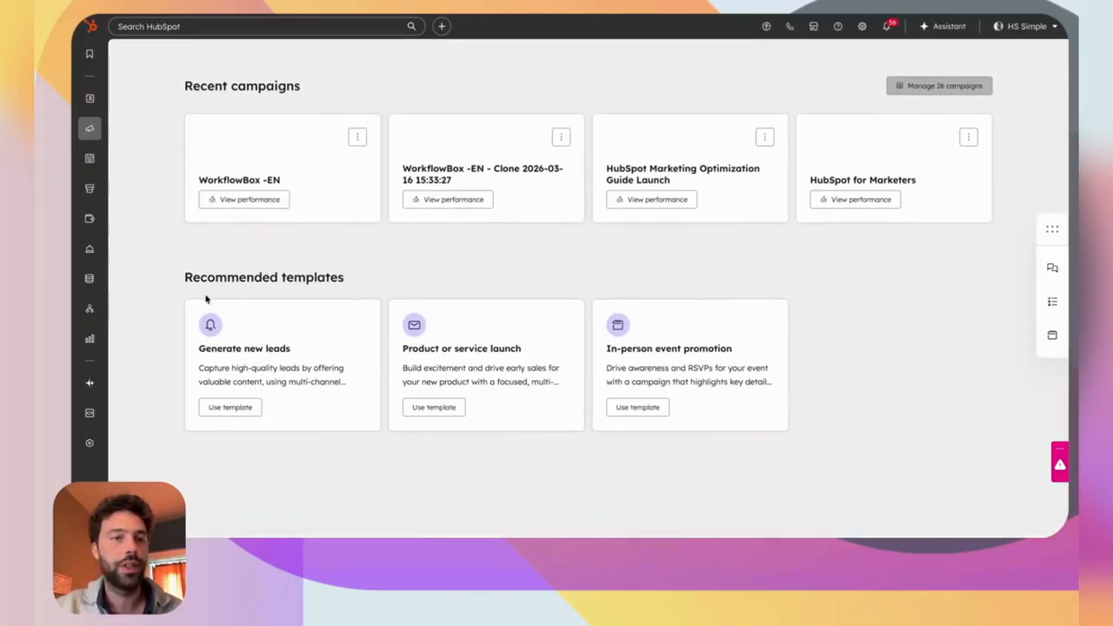
{"action": "left_click_drag", "start_coordinate": [177, 287], "coordinate": [324, 278]}
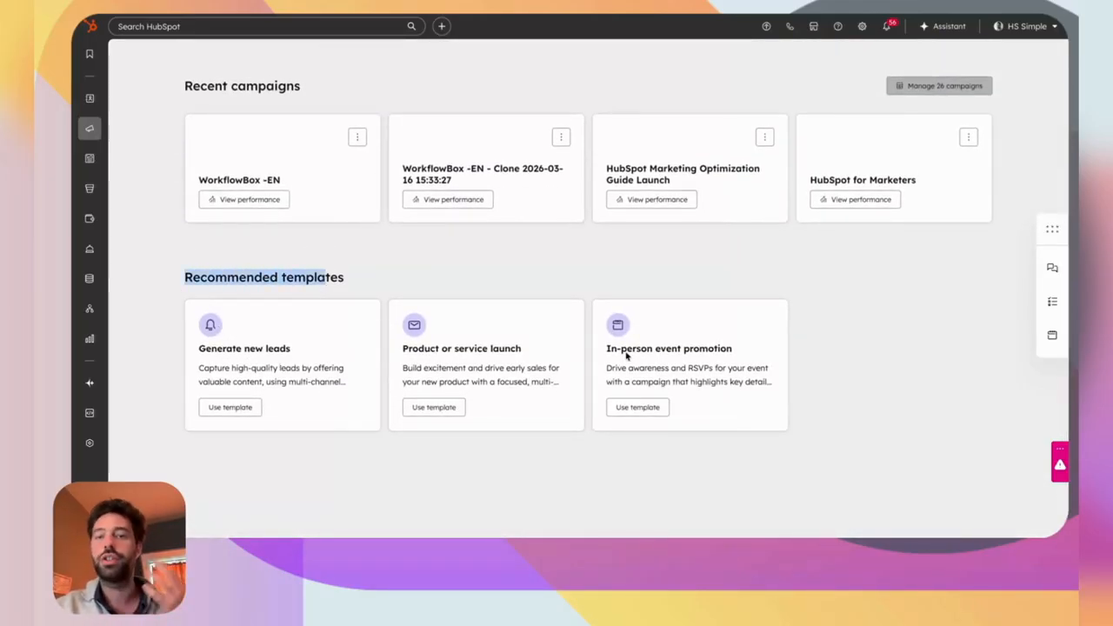
{"action": "left_click", "coordinate": [892, 325]}
{"action": "scroll", "coordinate": [892, 325], "scroll_direction": "up", "scroll_amount": 4}
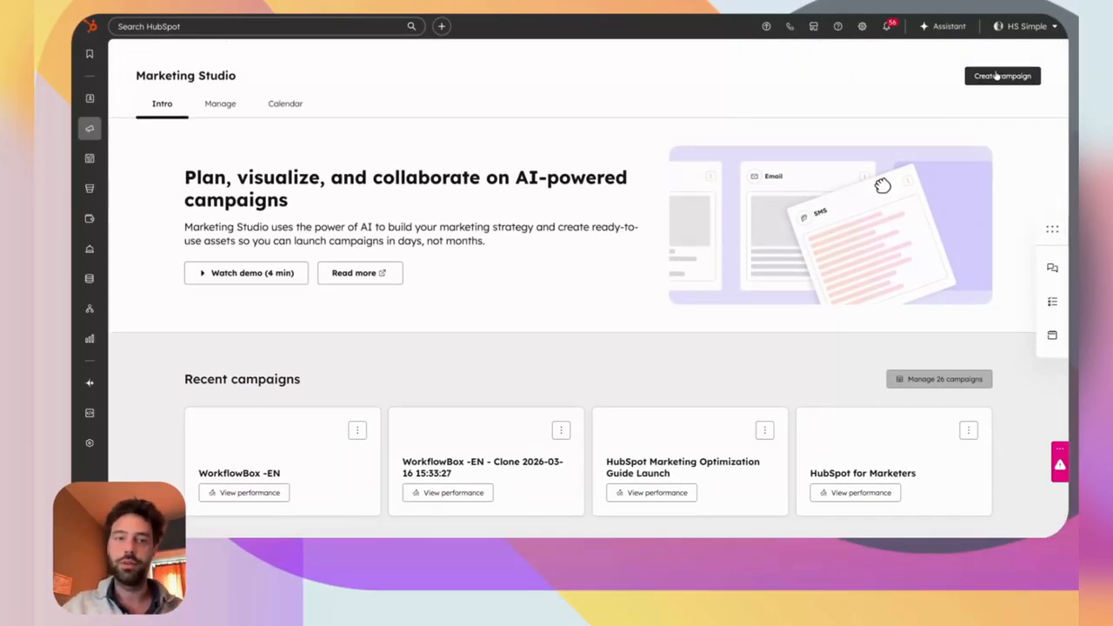
{"action": "left_click", "coordinate": [998, 75]}
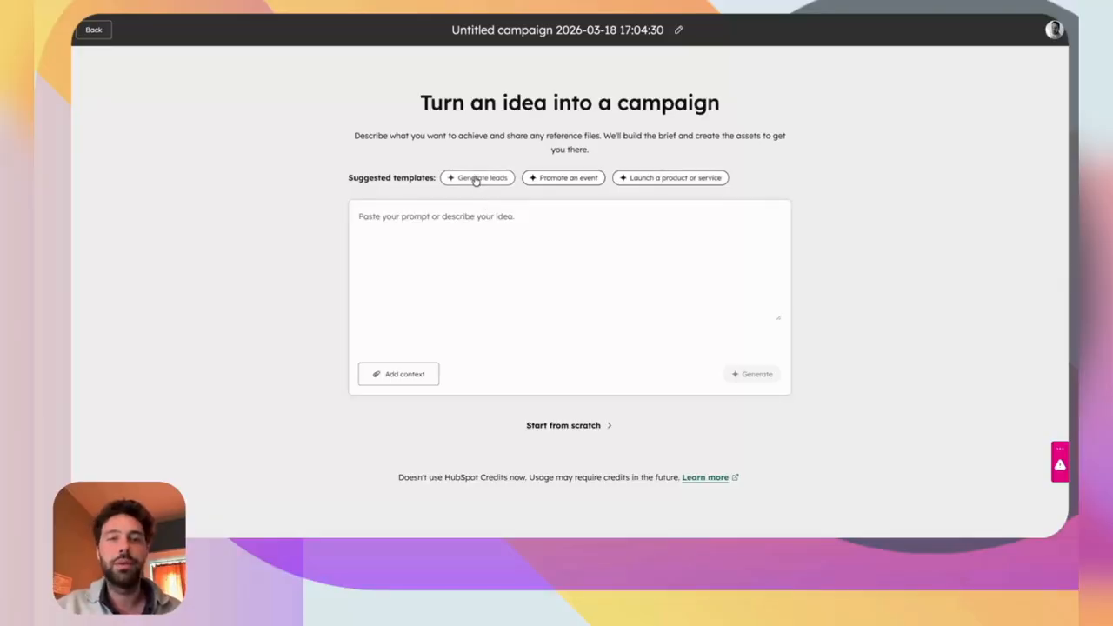
Create a blank campaign from scratch instead of using the Generate leads template.
{"action": "left_click", "coordinate": [476, 180]}
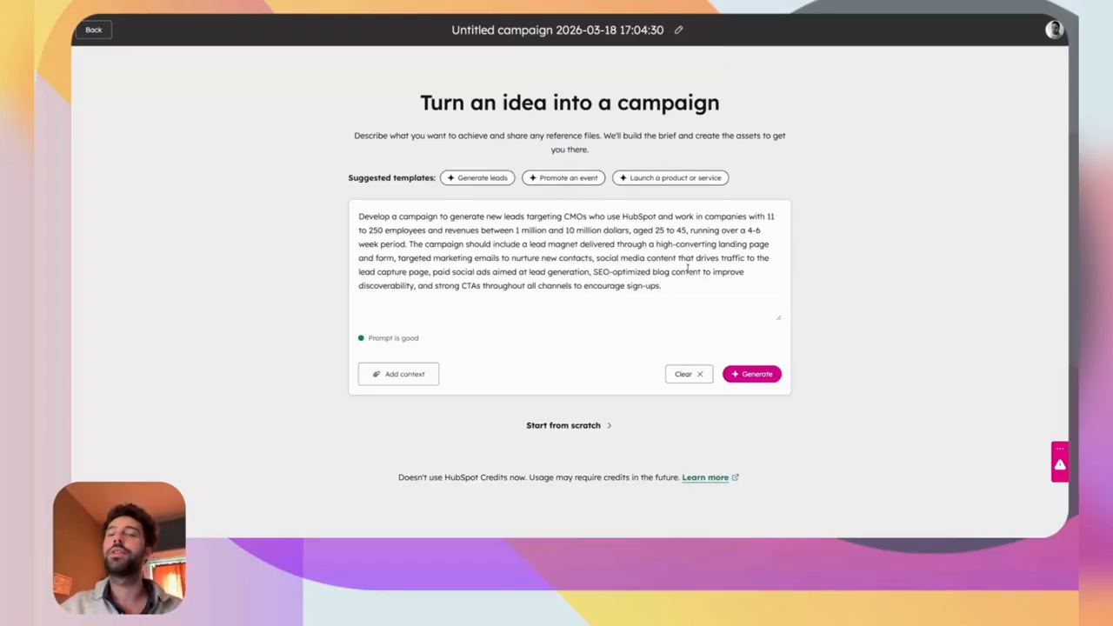
{"action": "left_click", "coordinate": [585, 427]}
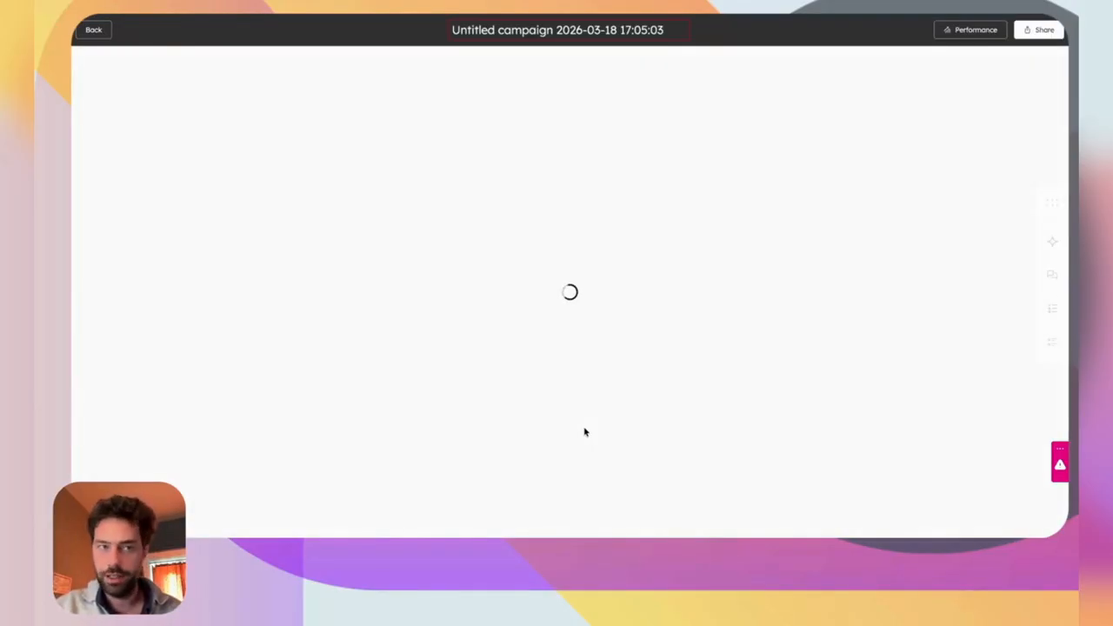
{"action": "scroll", "coordinate": [728, 348], "scroll_direction": "right", "scroll_amount": 3}
{"action": "scroll", "coordinate": [727, 348], "scroll_direction": "down", "scroll_amount": 2}
{"action": "scroll", "coordinate": [728, 347], "scroll_direction": "down", "scroll_amount": 5}
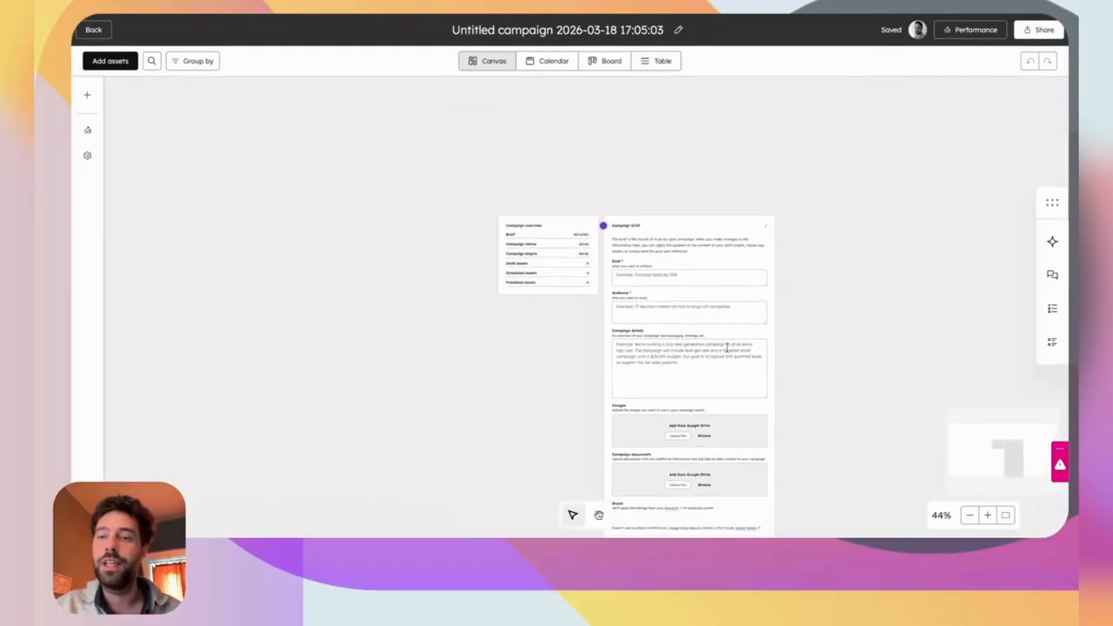
{"action": "scroll", "coordinate": [728, 348], "scroll_direction": "down", "scroll_amount": 1}
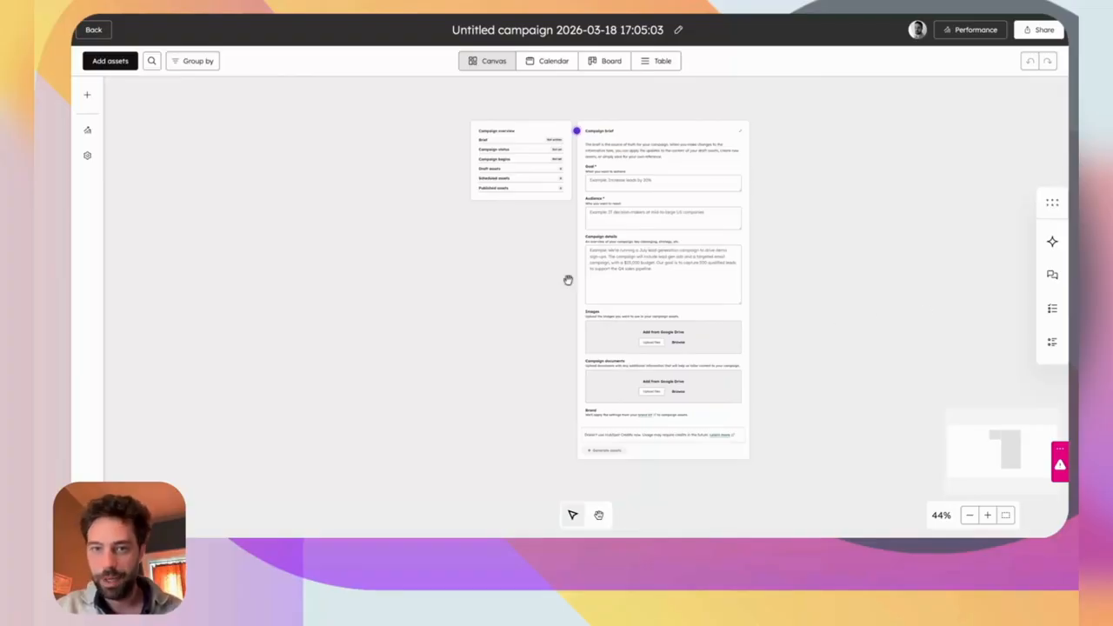
Zoom in on the empty Campaign brief card to review its fields.
{"action": "left_click_drag", "start_coordinate": [412, 118], "coordinate": [875, 531]}
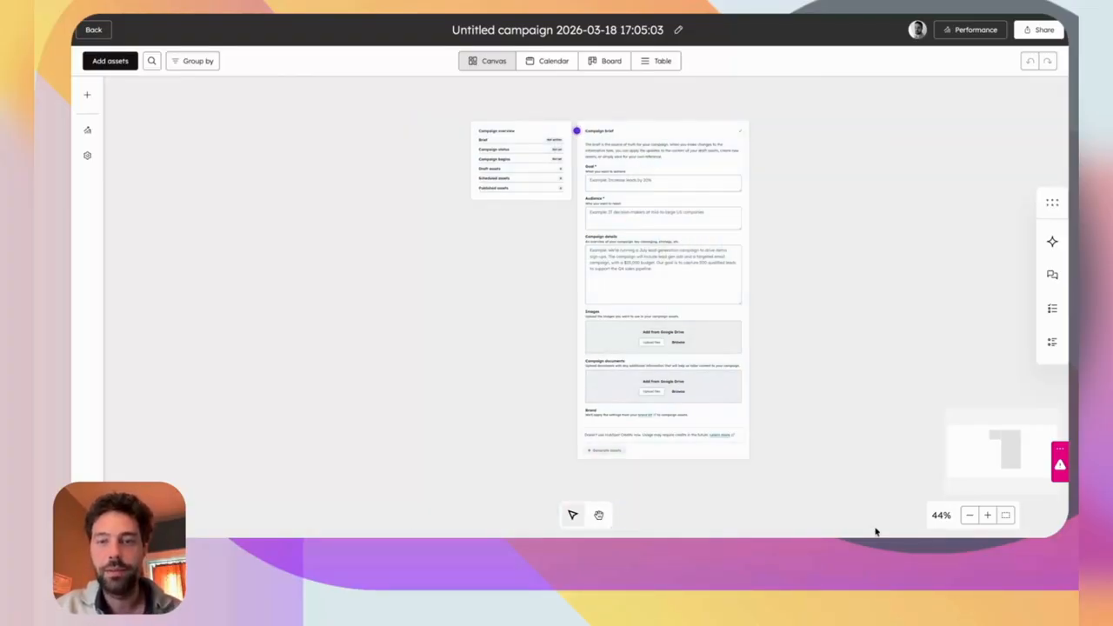
{"action": "scroll", "coordinate": [662, 259], "scroll_direction": "up", "scroll_amount": 5}
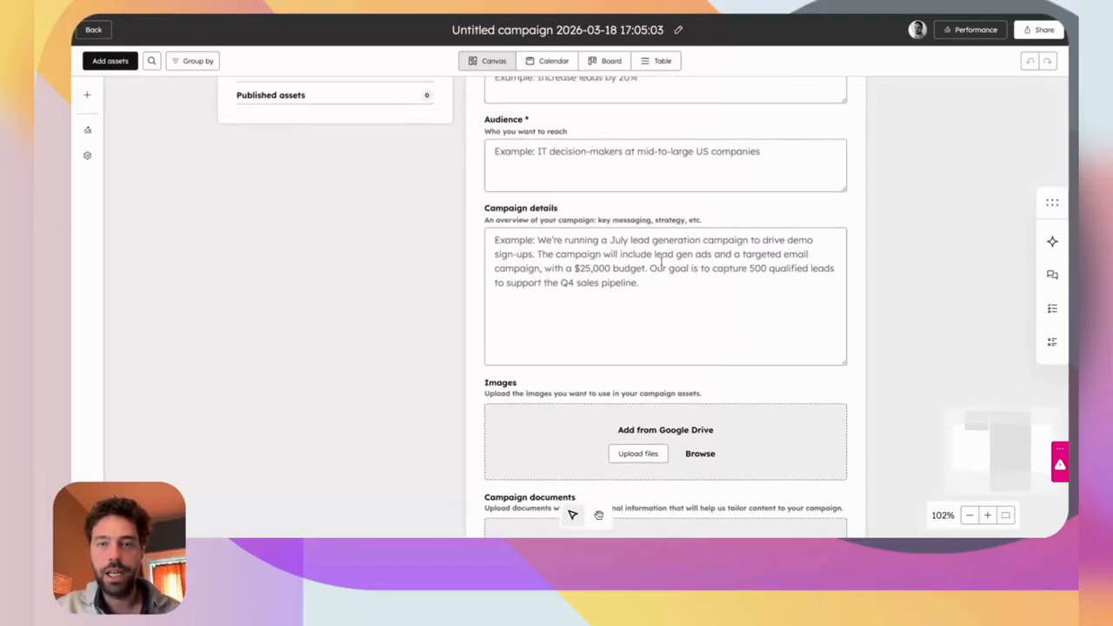
{"action": "scroll", "coordinate": [662, 261], "scroll_direction": "up", "scroll_amount": 3}
{"action": "scroll", "coordinate": [662, 263], "scroll_direction": "right", "scroll_amount": 1}
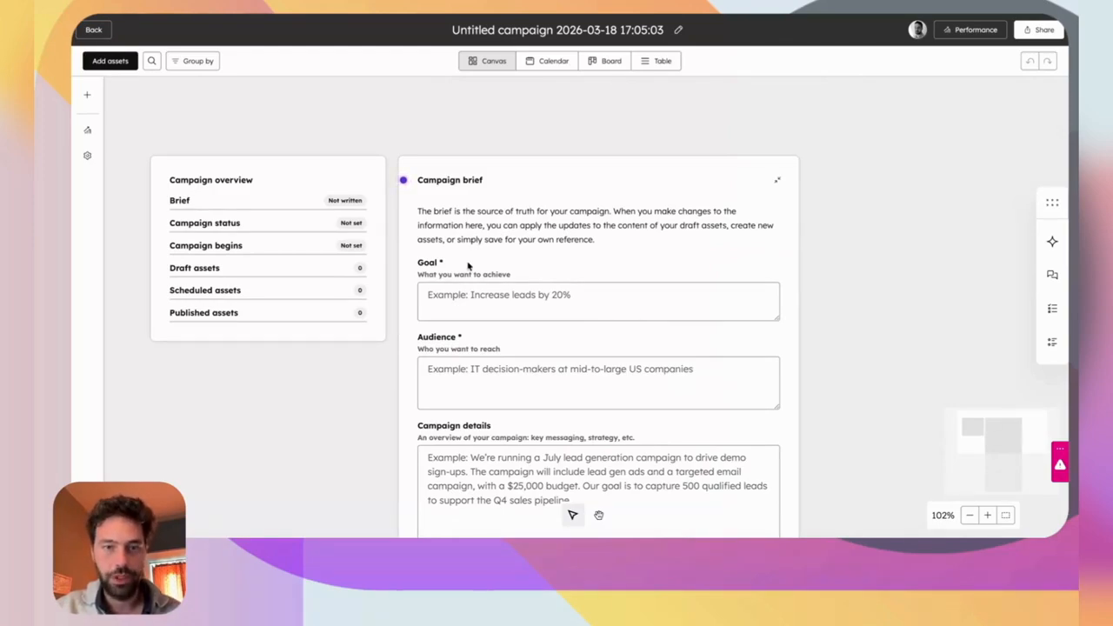
{"action": "scroll", "coordinate": [462, 260], "scroll_direction": "down", "scroll_amount": 3}
{"action": "scroll", "coordinate": [452, 274], "scroll_direction": "right", "scroll_amount": 1}
{"action": "scroll", "coordinate": [443, 287], "scroll_direction": "down", "scroll_amount": 4}
{"action": "scroll", "coordinate": [443, 289], "scroll_direction": "left", "scroll_amount": 1}
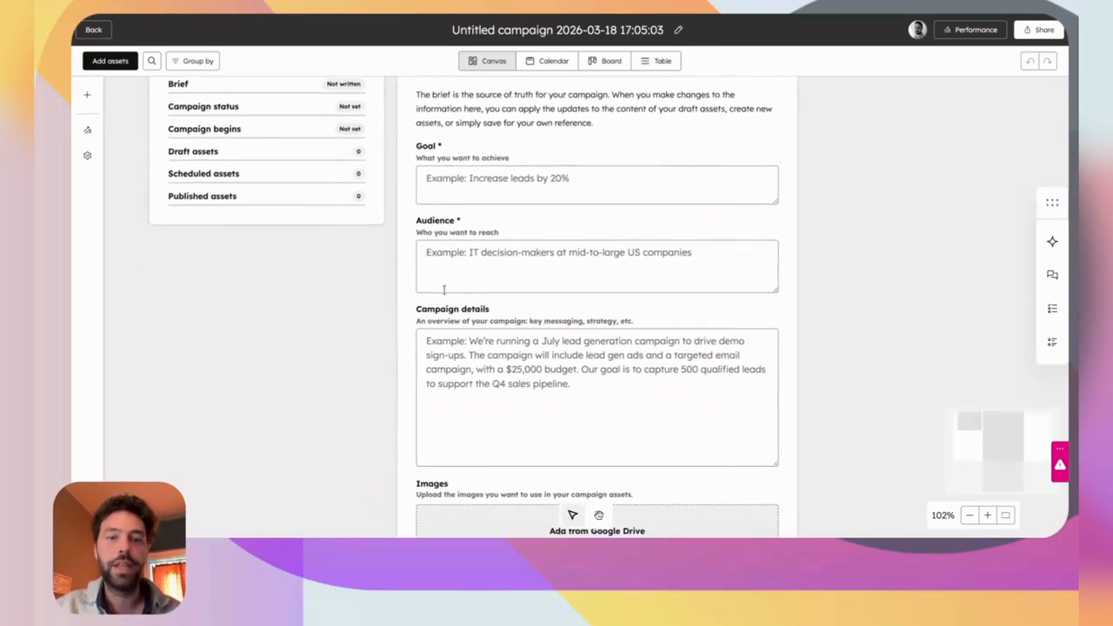
{"action": "scroll", "coordinate": [470, 347], "scroll_direction": "down", "scroll_amount": 8}
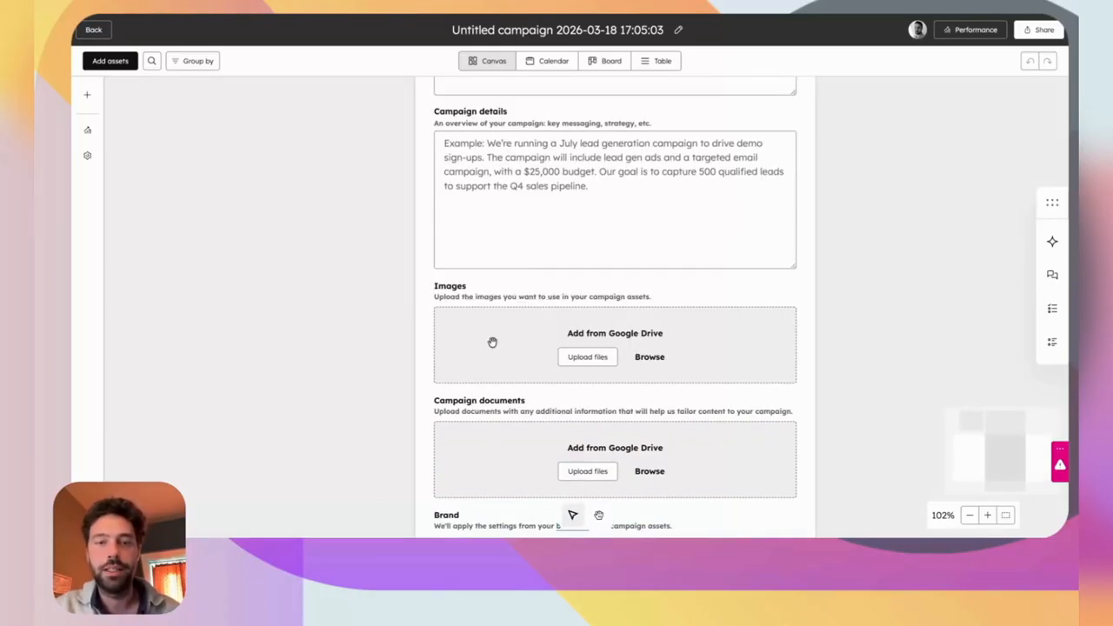
{"action": "scroll", "coordinate": [492, 342], "scroll_direction": "down", "scroll_amount": 4}
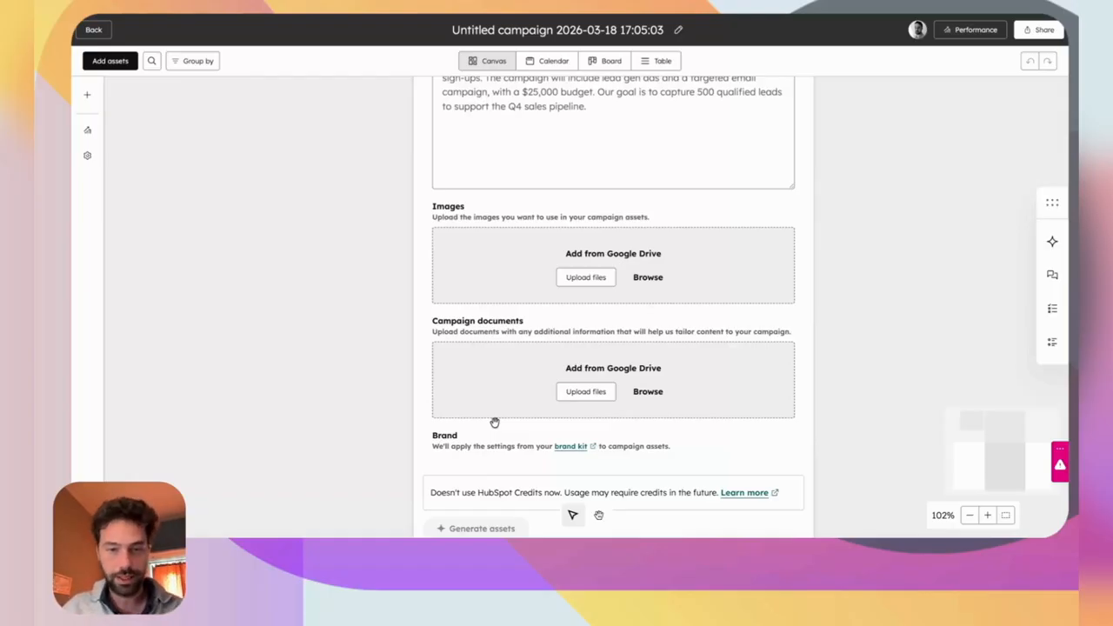
Open the brand kit settings and browse the website-crawl Additional Context data.
{"action": "left_click", "coordinate": [563, 450]}
{"action": "scroll", "coordinate": [563, 450], "scroll_direction": "down", "scroll_amount": 5}
{"action": "scroll", "coordinate": [867, 190], "scroll_direction": "down", "scroll_amount": 2}
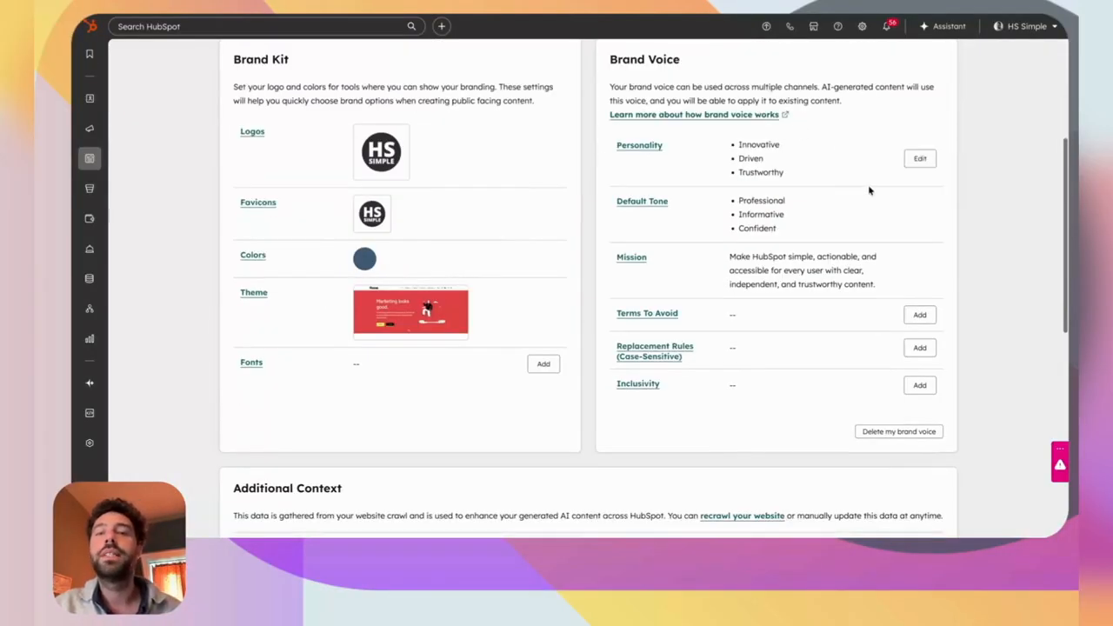
{"action": "scroll", "coordinate": [867, 190], "scroll_direction": "up", "scroll_amount": 3}
{"action": "scroll", "coordinate": [762, 331], "scroll_direction": "down", "scroll_amount": 2}
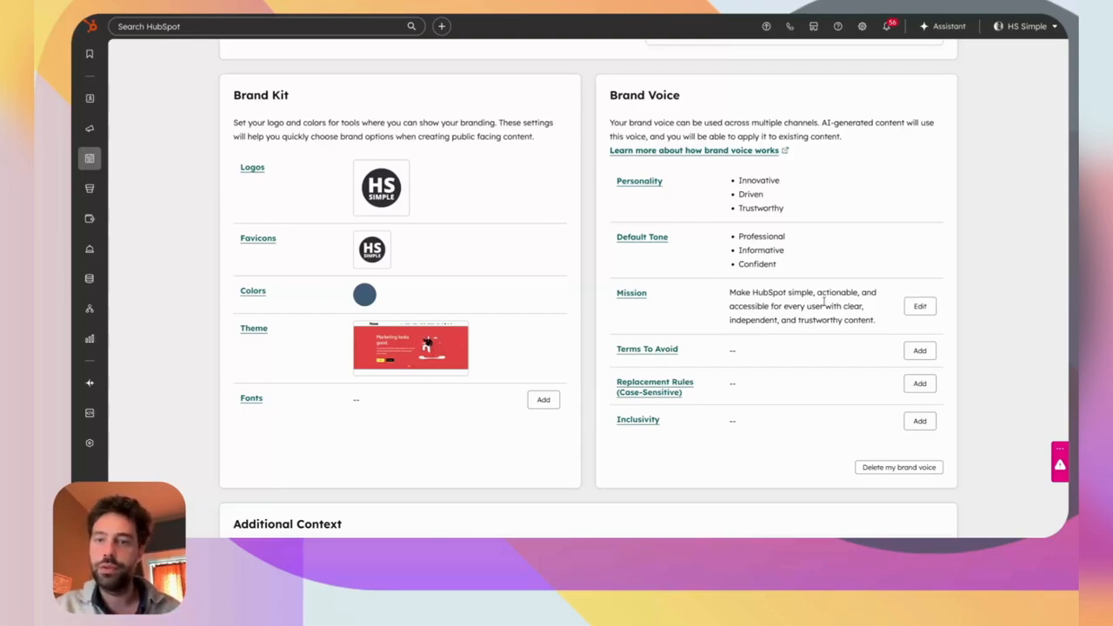
{"action": "scroll", "coordinate": [680, 342], "scroll_direction": "down", "scroll_amount": 5}
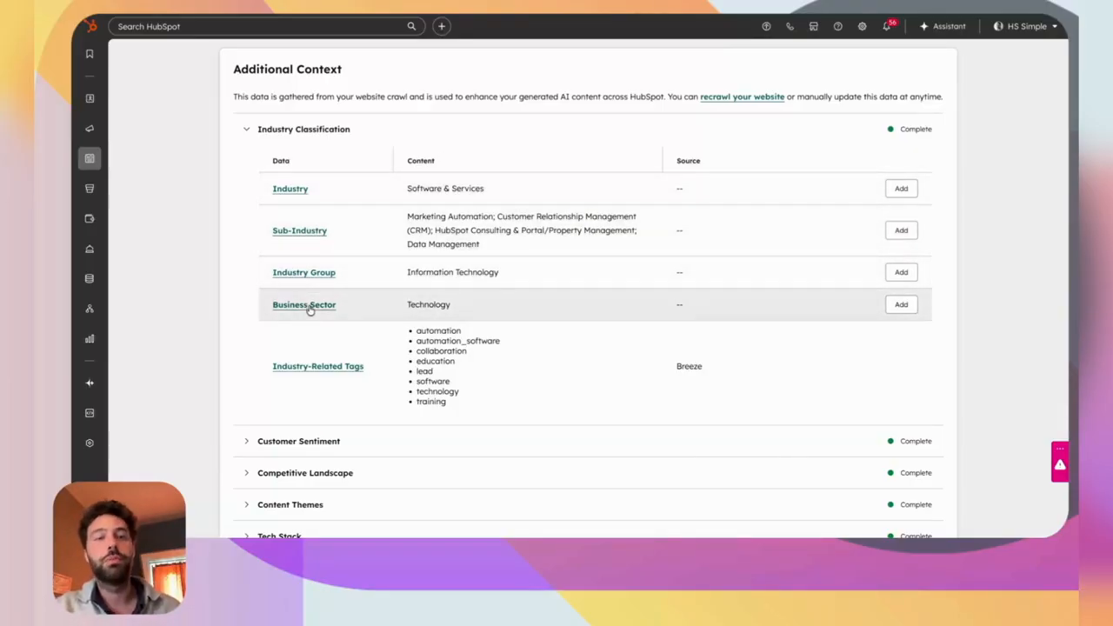
{"action": "scroll", "coordinate": [303, 369], "scroll_direction": "down", "scroll_amount": 1}
{"action": "scroll", "coordinate": [302, 373], "scroll_direction": "down", "scroll_amount": 1}
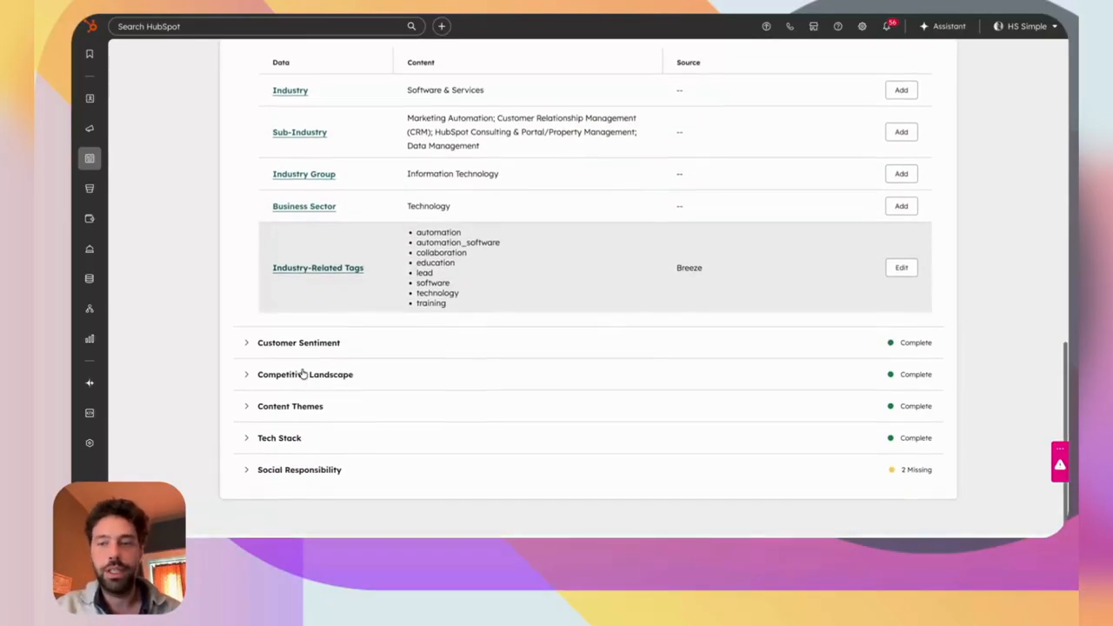
Expand Customer Sentiment, Competitive Landscape, Content Themes, Tech Stack and Social Responsibility details.
{"action": "left_click", "coordinate": [281, 344]}
{"action": "scroll", "coordinate": [280, 348], "scroll_direction": "down", "scroll_amount": 4}
{"action": "left_click", "coordinate": [286, 373]}
{"action": "scroll", "coordinate": [280, 375], "scroll_direction": "down", "scroll_amount": 3}
{"action": "left_click", "coordinate": [281, 406]}
{"action": "scroll", "coordinate": [281, 407], "scroll_direction": "down", "scroll_amount": 3}
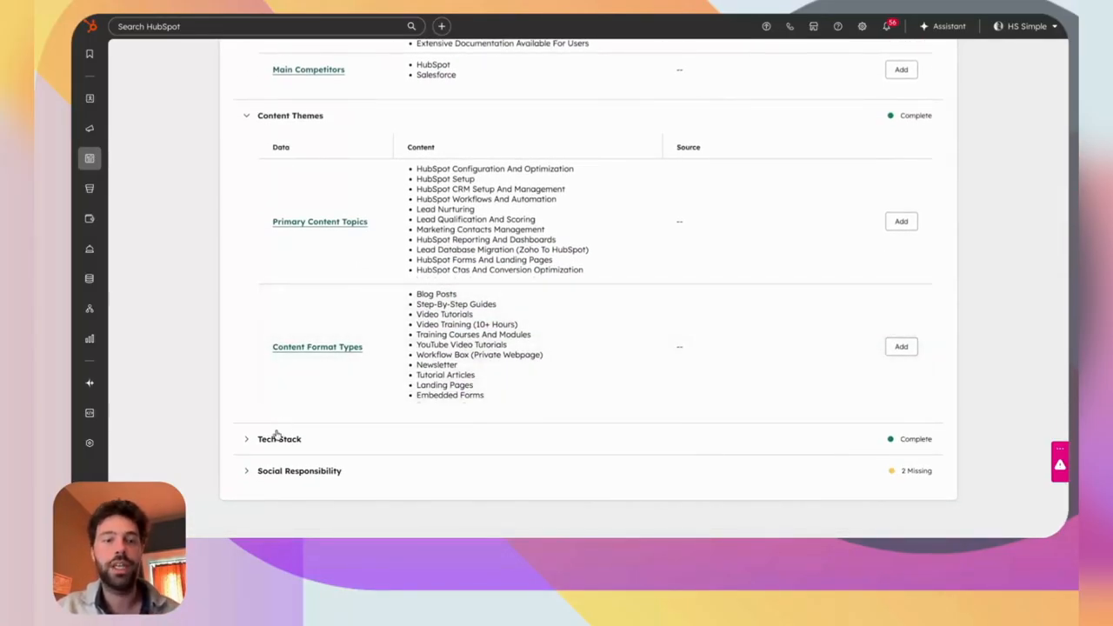
{"action": "left_click", "coordinate": [279, 438]}
{"action": "scroll", "coordinate": [278, 439], "scroll_direction": "down", "scroll_amount": 3}
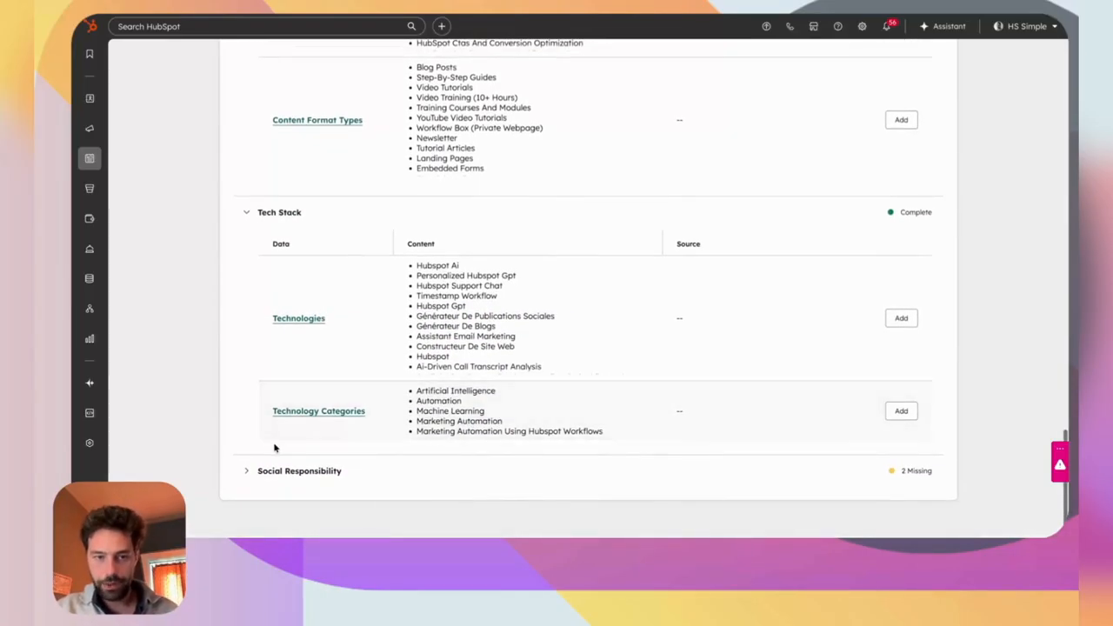
{"action": "left_click", "coordinate": [278, 472]}
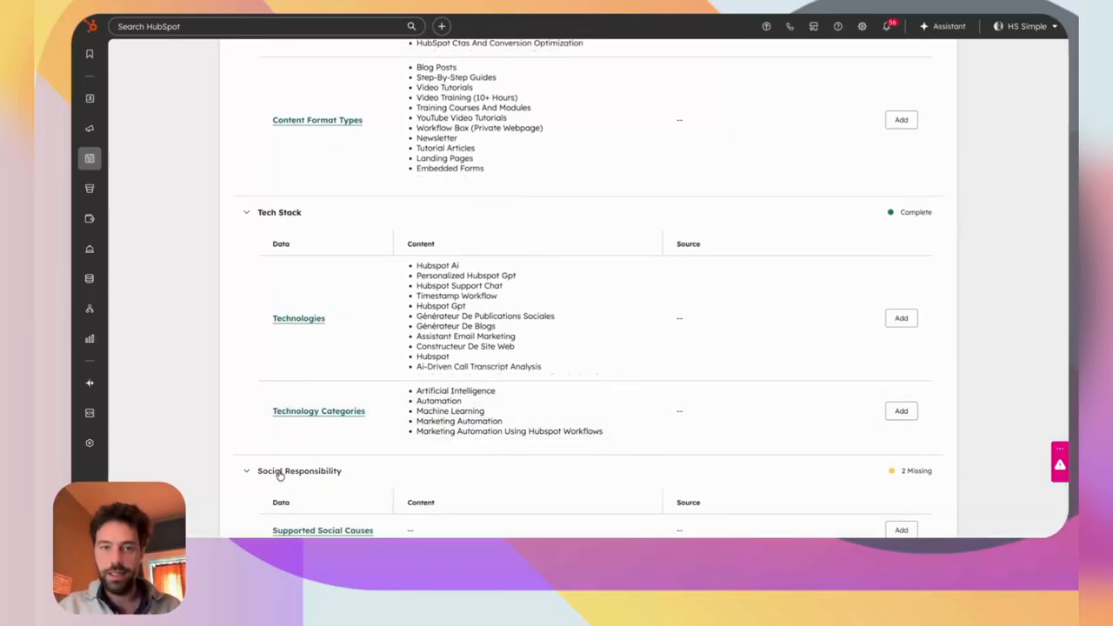
{"action": "scroll", "coordinate": [250, 322], "scroll_direction": "up", "scroll_amount": 15}
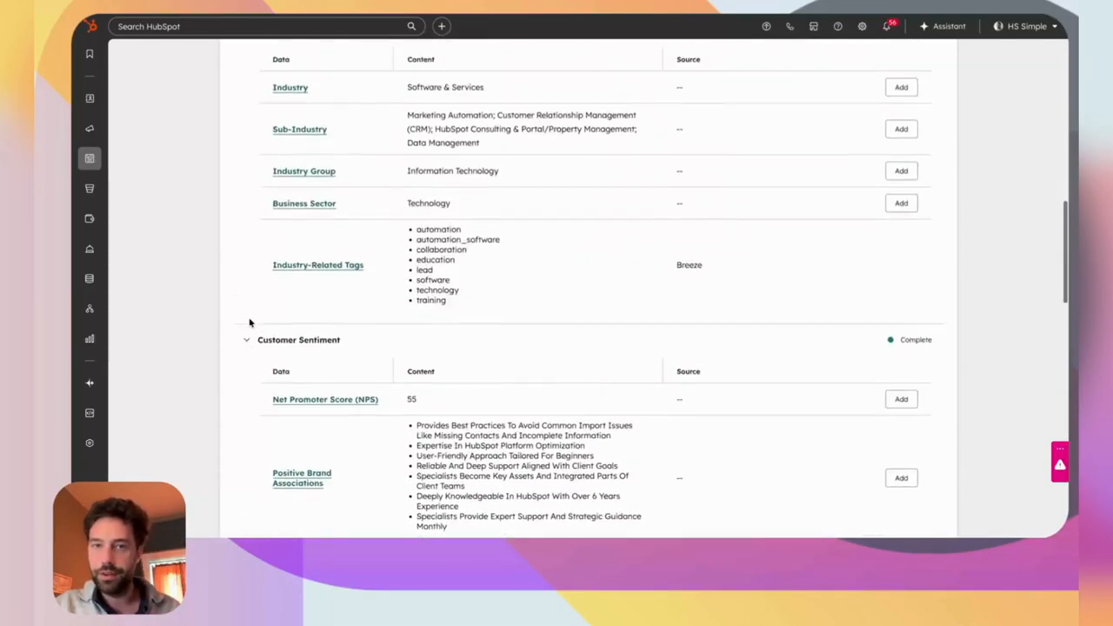
{"action": "scroll", "coordinate": [249, 322], "scroll_direction": "up", "scroll_amount": 2}
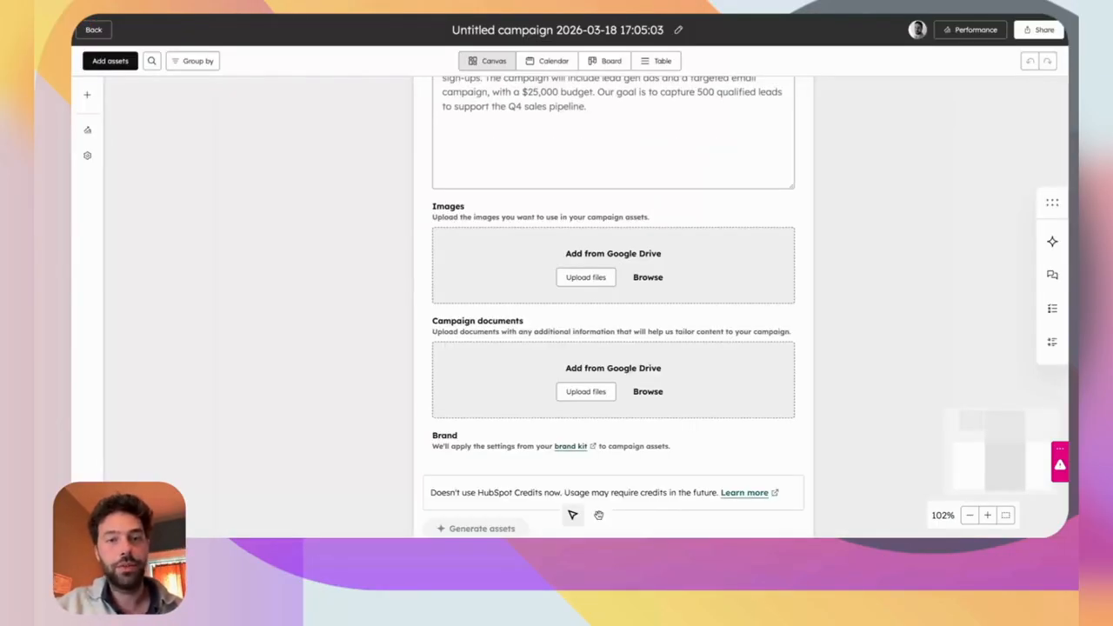
Paste a Q2 goal of 30% more demo requests, a B2B SaaS managers/CMOs audience, and campaign details.
{"action": "scroll", "coordinate": [596, 322], "scroll_direction": "up", "scroll_amount": 5}
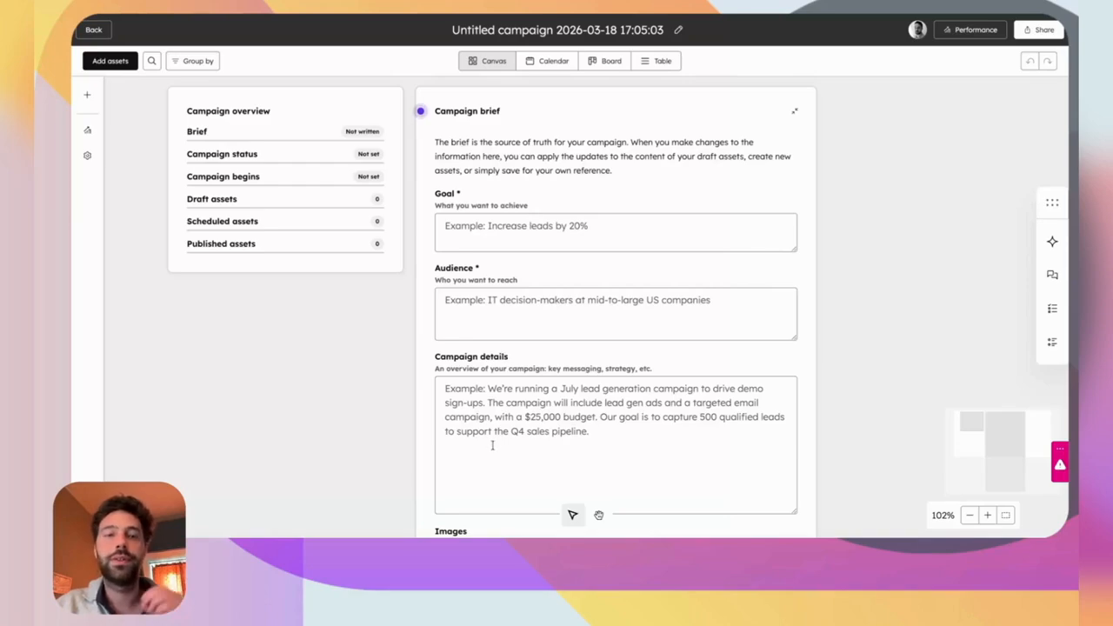
{"action": "left_click", "coordinate": [460, 225]}
{"action": "type", "text": "Increase demo requests by 30% among mid-market B2B companies in Q2"}
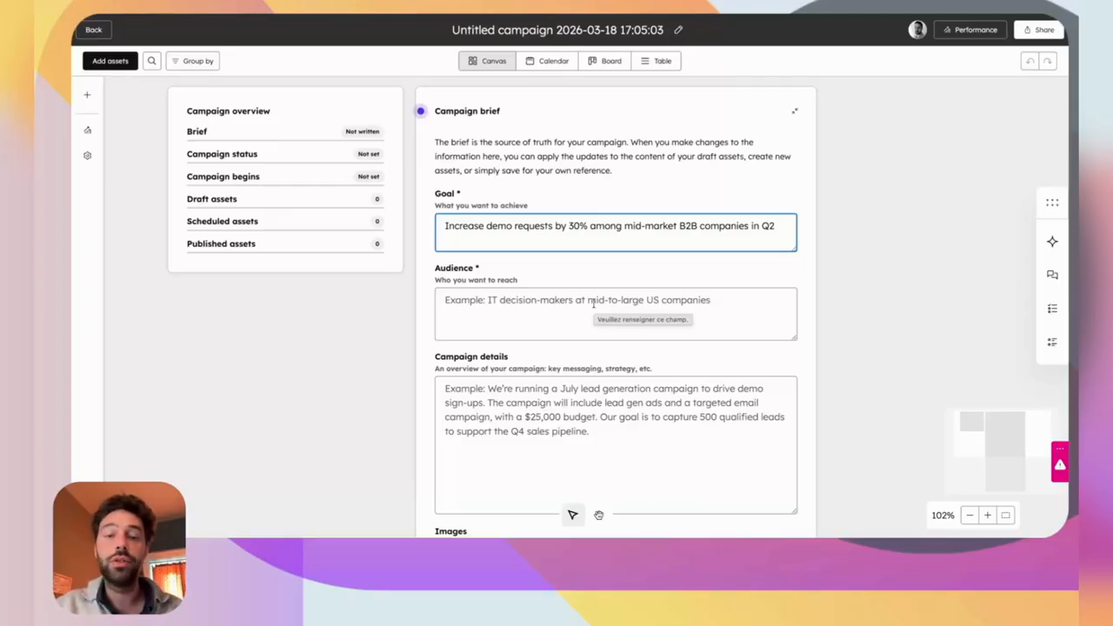
{"action": "left_click", "coordinate": [521, 323]}
{"action": "type", "text": "Marketing Managers and CMOs at B2B SaaS companies with 50-200 employees using HubSpot Marketing Hub Pro"}
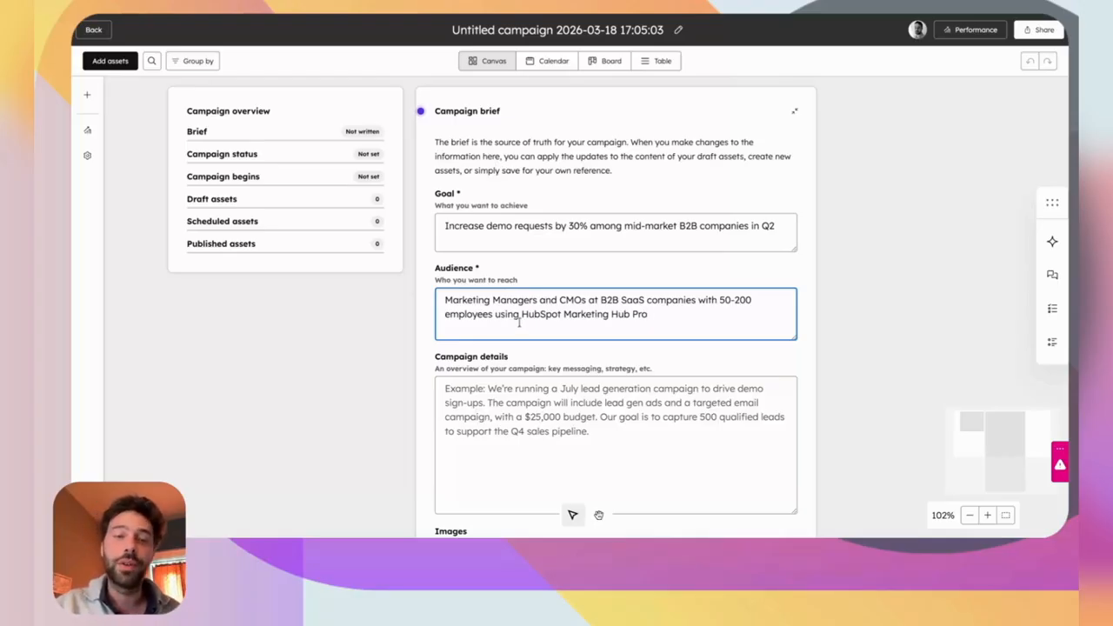
{"action": "scroll", "coordinate": [524, 355], "scroll_direction": "down", "scroll_amount": 1}
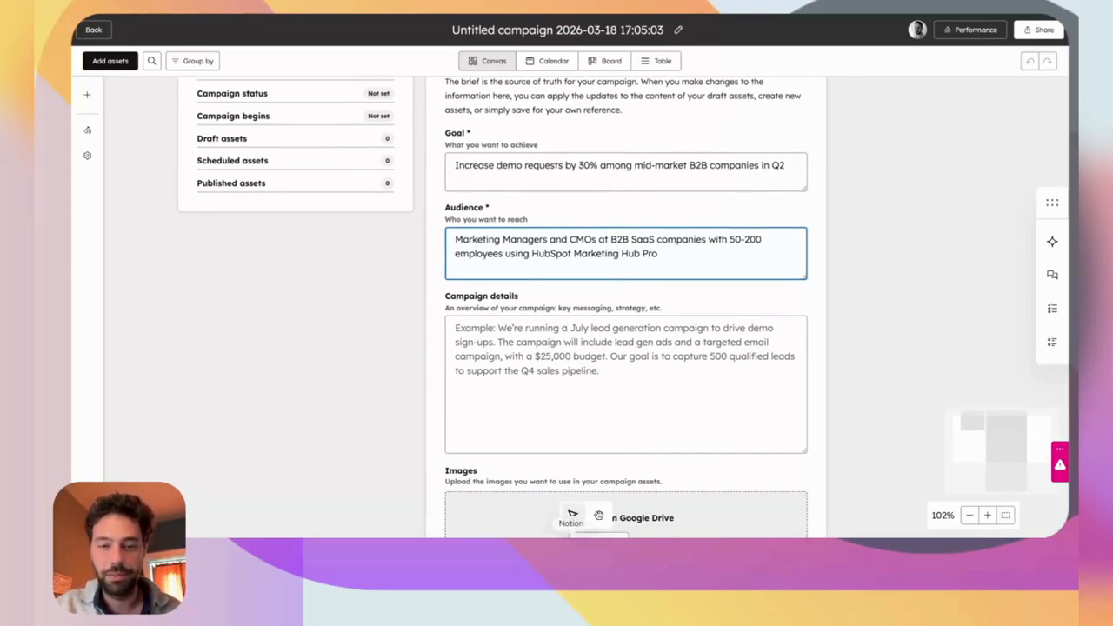
{"action": "left_click", "coordinate": [524, 356]}
{"action": "type", "text": "We're launching a spring campaign to drive demo sign-ups for our revenue intelligence platform. The campaign will run across email, LinkedIn ads, and organic content. Core message : most sales teams are flying blind on pipeline — we fix that. Budget is €15,000. Target : 80 qualified demo requests by end of June to feed Q3 pipeline."}
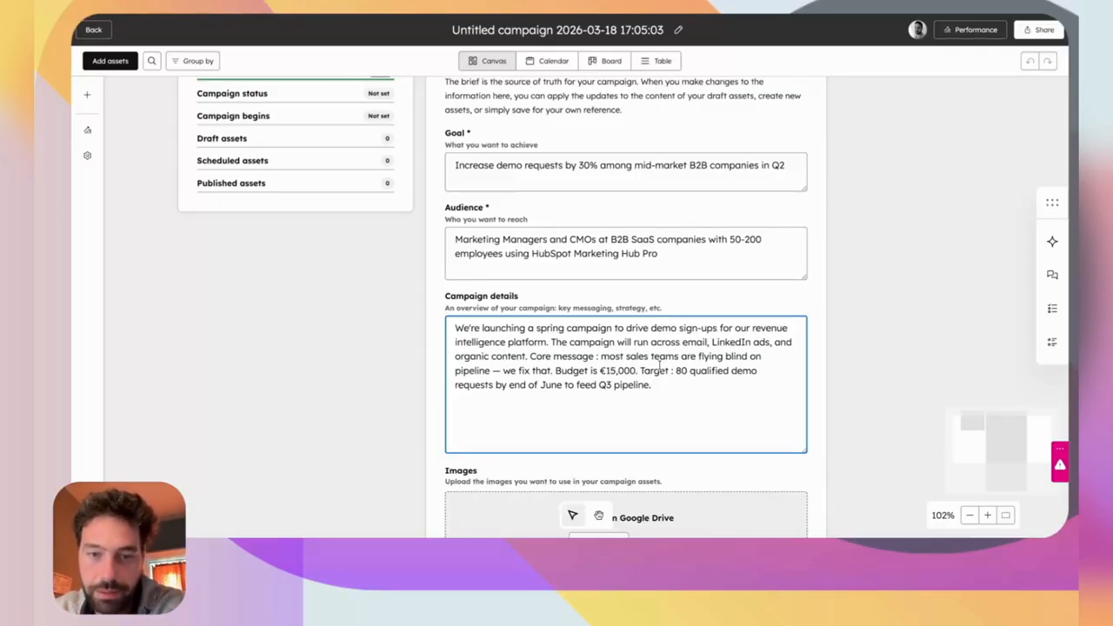
Save the brief and generate six new draft assets, replacing the existing drafts.
{"action": "left_click", "coordinate": [402, 372]}
{"action": "scroll", "coordinate": [566, 339], "scroll_direction": "down", "scroll_amount": 5}
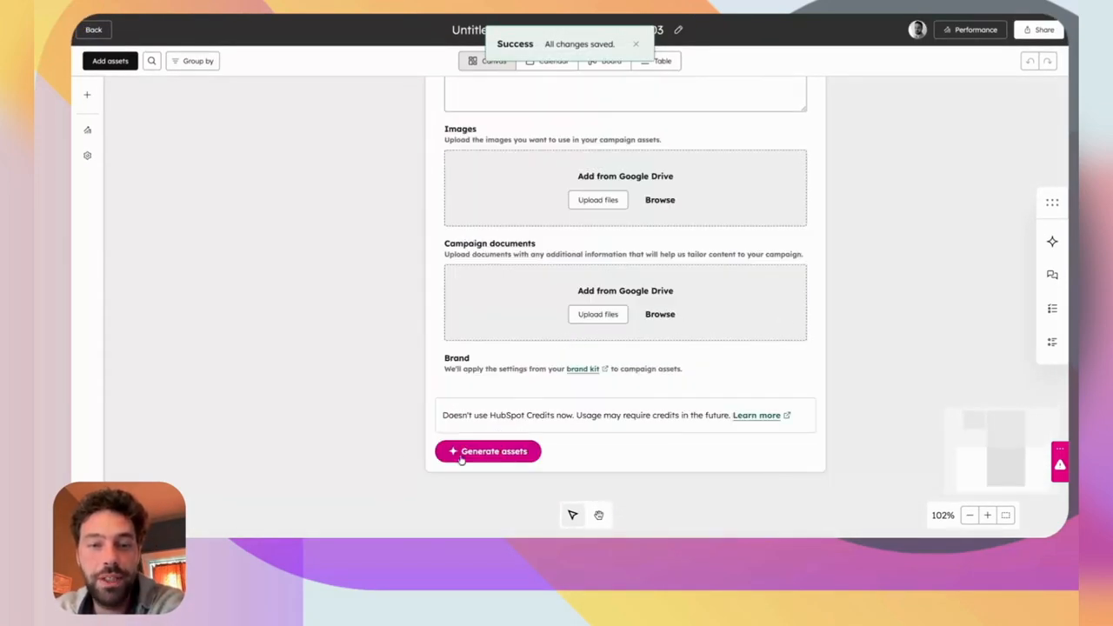
{"action": "left_click", "coordinate": [490, 451]}
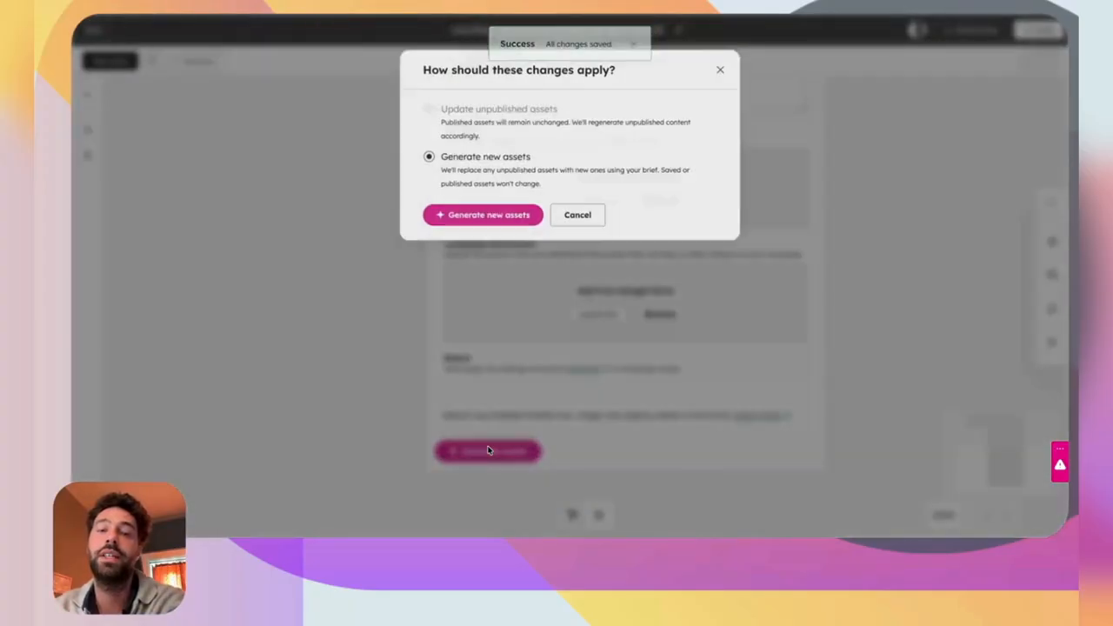
{"action": "left_click", "coordinate": [467, 214]}
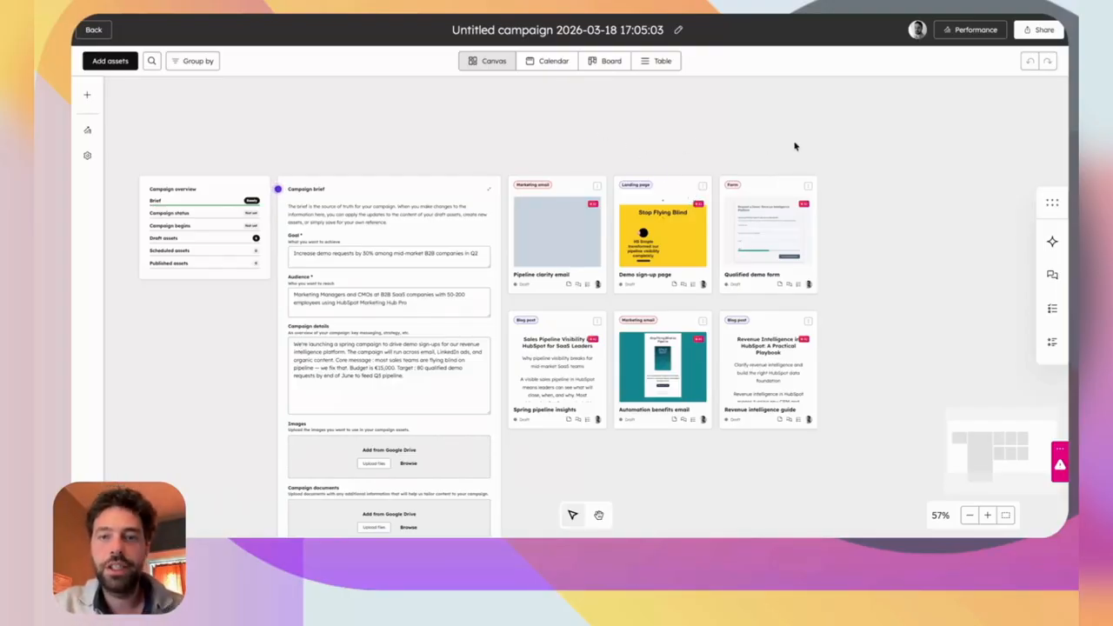
Rearrange the cards, linking both blog posts and emails to the Demo sign-up page, and it to the form.
{"action": "scroll", "coordinate": [794, 145], "scroll_direction": "down", "scroll_amount": 1}
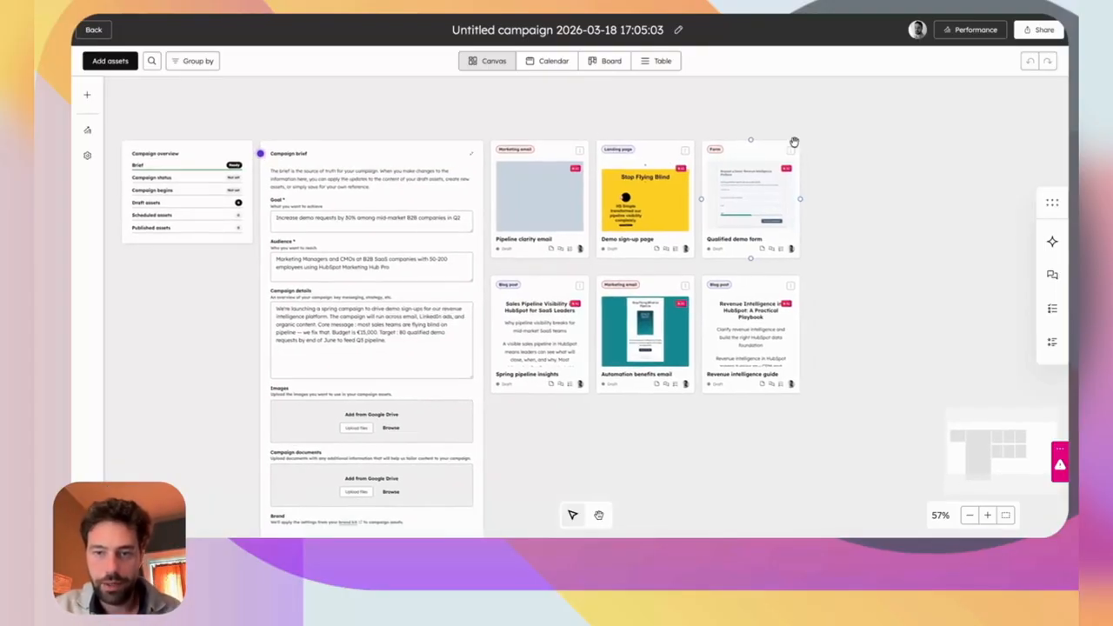
{"action": "left_click_drag", "start_coordinate": [660, 183], "coordinate": [949, 175]}
{"action": "left_click_drag", "start_coordinate": [751, 207], "coordinate": [942, 340]}
{"action": "left_click_drag", "start_coordinate": [934, 249], "coordinate": [938, 273]}
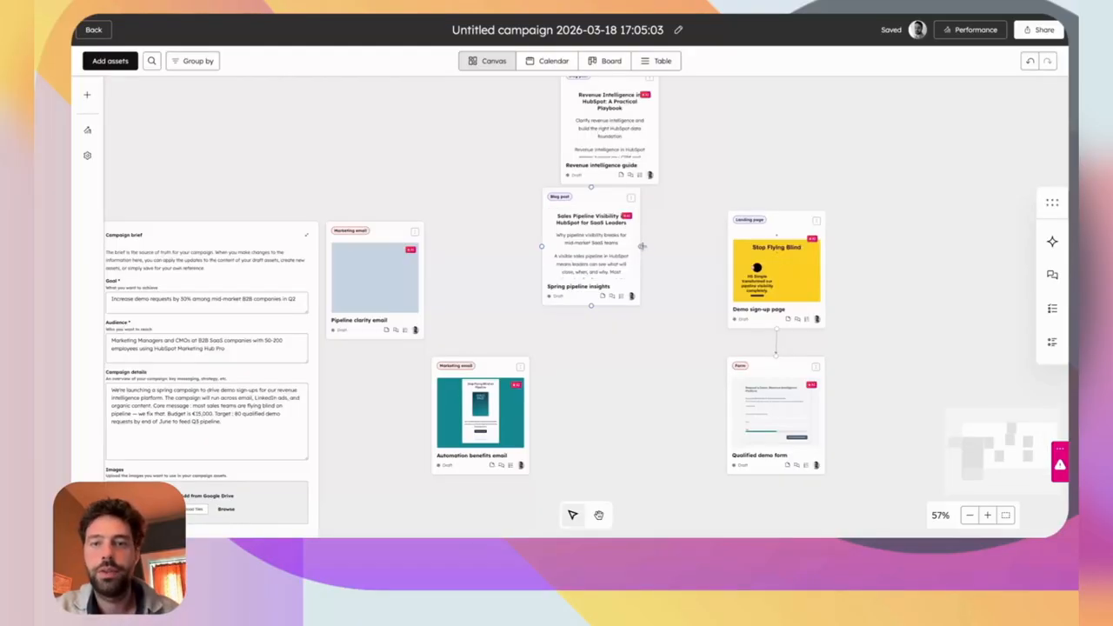
{"action": "left_click_drag", "start_coordinate": [640, 246], "coordinate": [726, 204]}
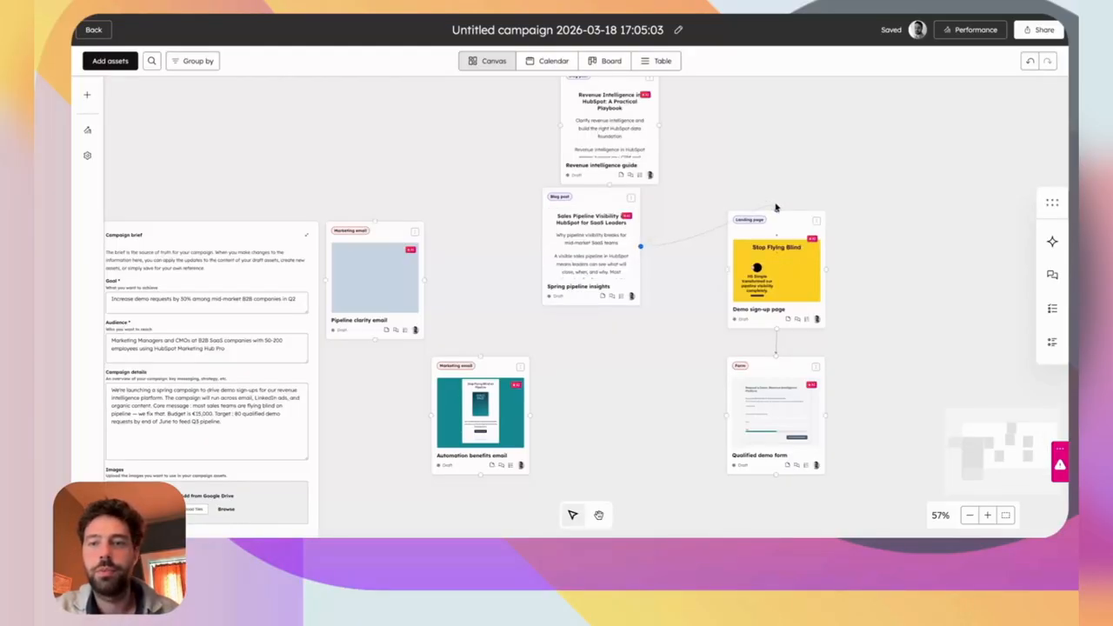
{"action": "left_click_drag", "start_coordinate": [659, 127], "coordinate": [777, 208]}
{"action": "left_click_drag", "start_coordinate": [547, 219], "coordinate": [405, 113]}
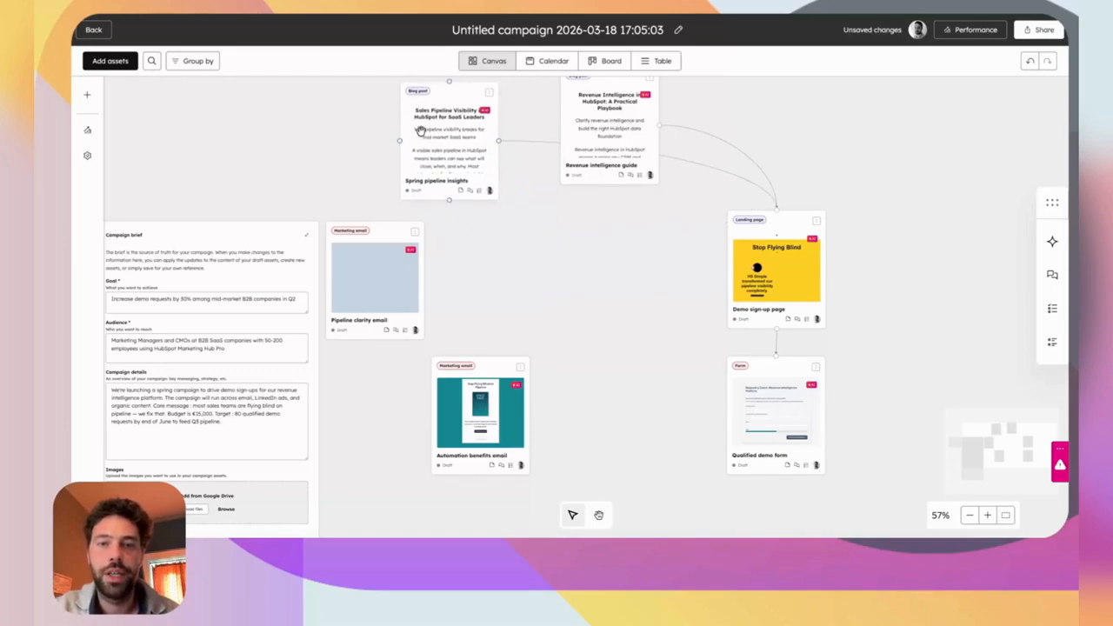
{"action": "left_click_drag", "start_coordinate": [437, 365], "coordinate": [548, 377]}
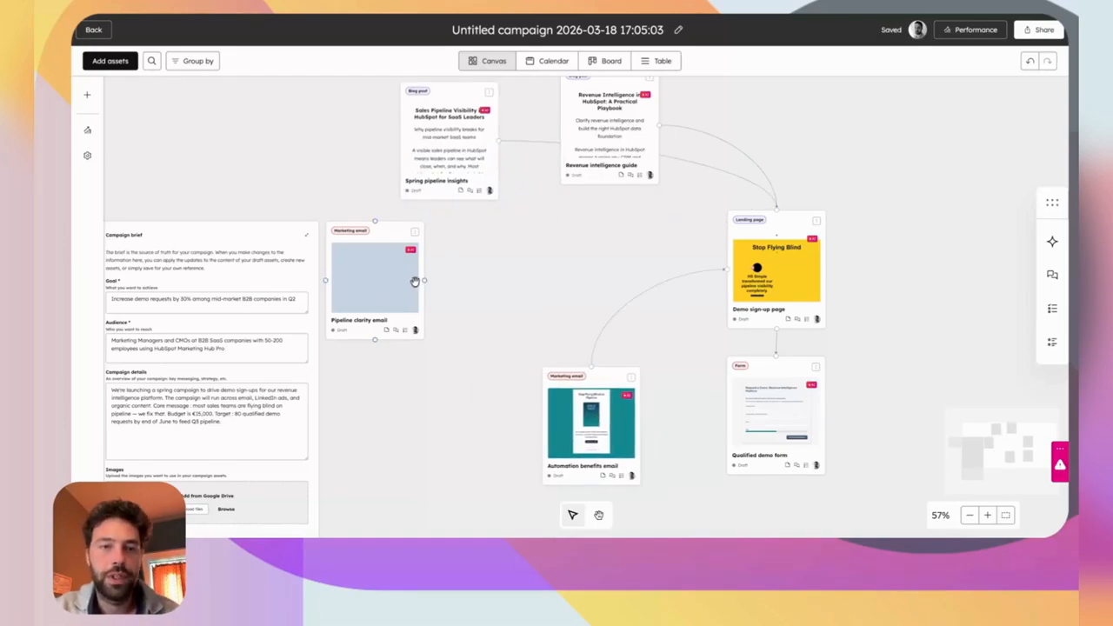
{"action": "left_click_drag", "start_coordinate": [425, 279], "coordinate": [724, 271]}
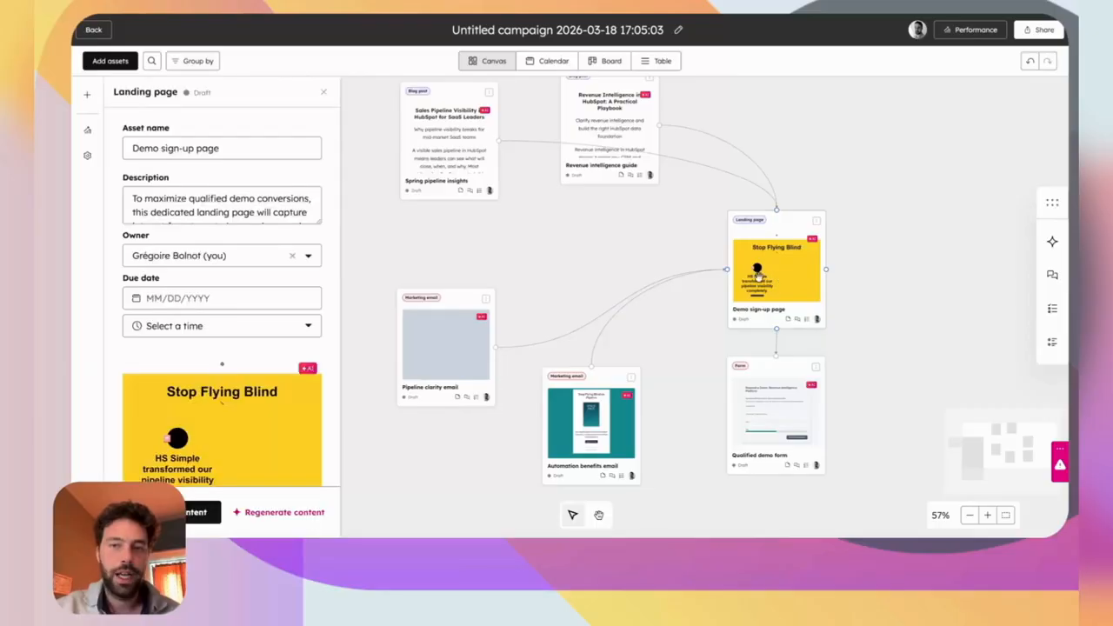
Open the full preview of the Demo sign-up landing page and scroll through it.
{"action": "scroll", "coordinate": [222, 418], "scroll_direction": "down", "scroll_amount": 2}
{"action": "left_click", "coordinate": [221, 360]}
{"action": "scroll", "coordinate": [519, 348], "scroll_direction": "down", "scroll_amount": 2}
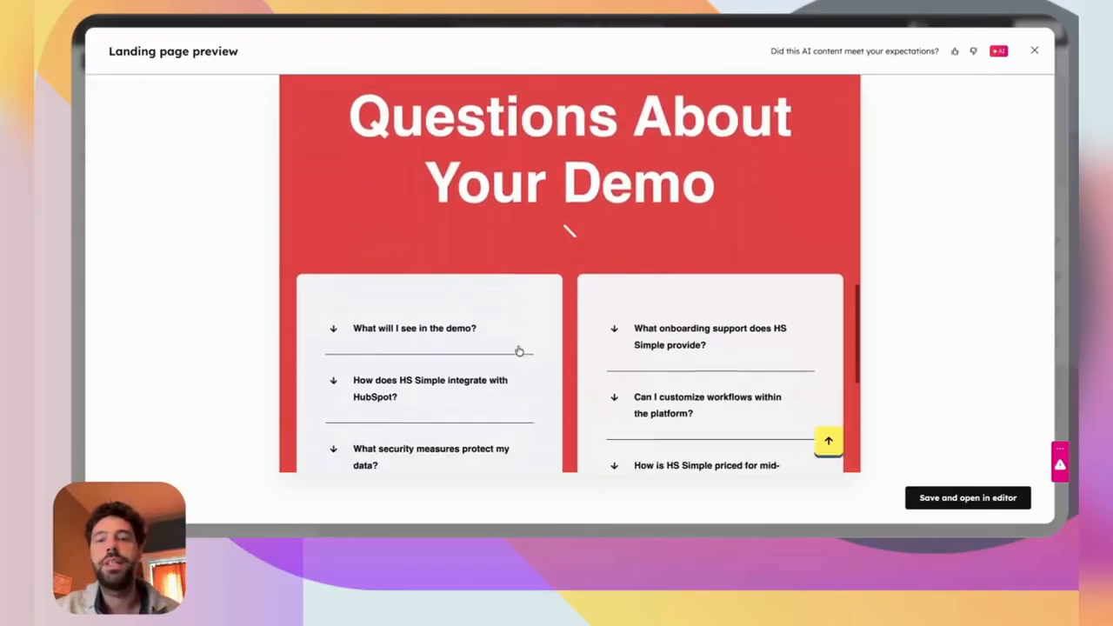
{"action": "scroll", "coordinate": [519, 348], "scroll_direction": "up", "scroll_amount": 10}
{"action": "scroll", "coordinate": [519, 350], "scroll_direction": "down", "scroll_amount": 1}
{"action": "scroll", "coordinate": [519, 350], "scroll_direction": "up", "scroll_amount": 2}
{"action": "scroll", "coordinate": [520, 348], "scroll_direction": "down", "scroll_amount": 5}
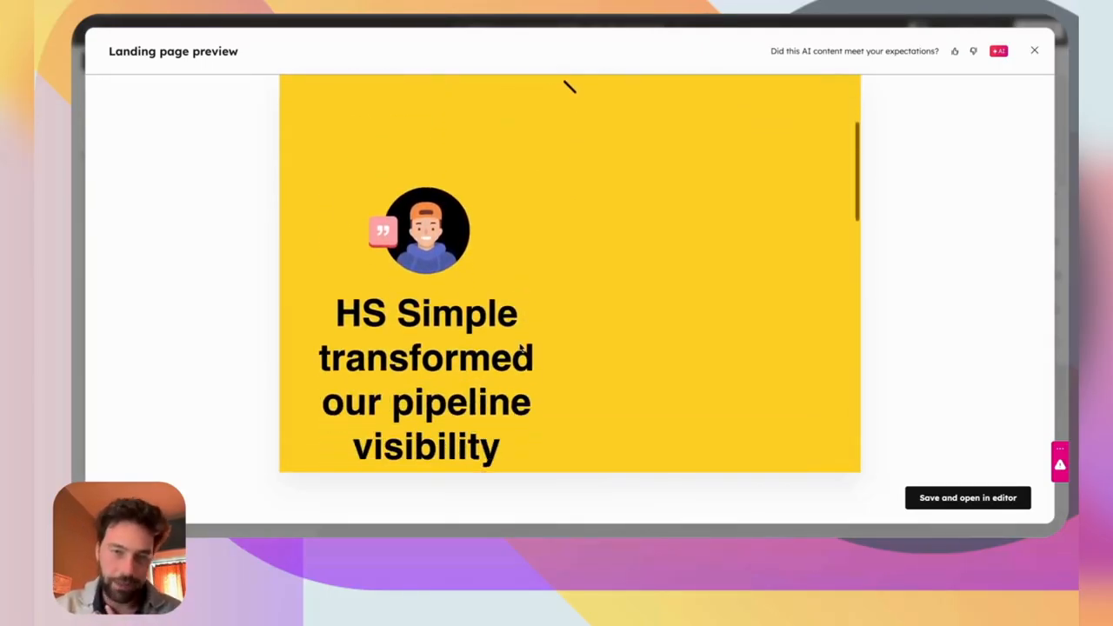
{"action": "scroll", "coordinate": [519, 348], "scroll_direction": "down", "scroll_amount": 3}
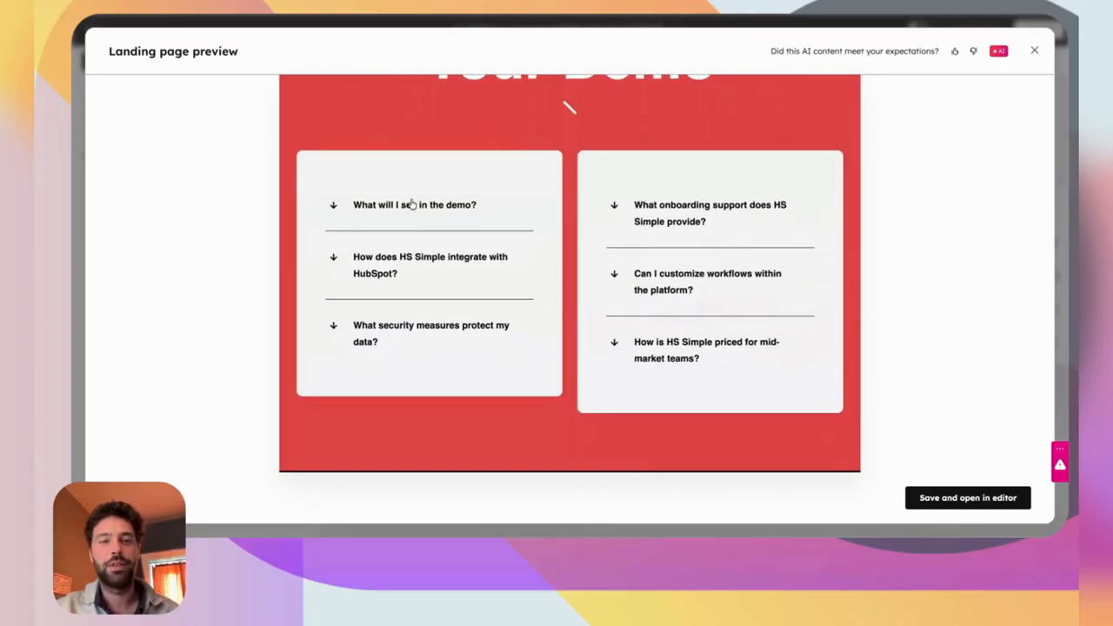
Expand the 'What will I see in the demo?', HubSpot integration and data security FAQ answers.
{"action": "left_click", "coordinate": [409, 208]}
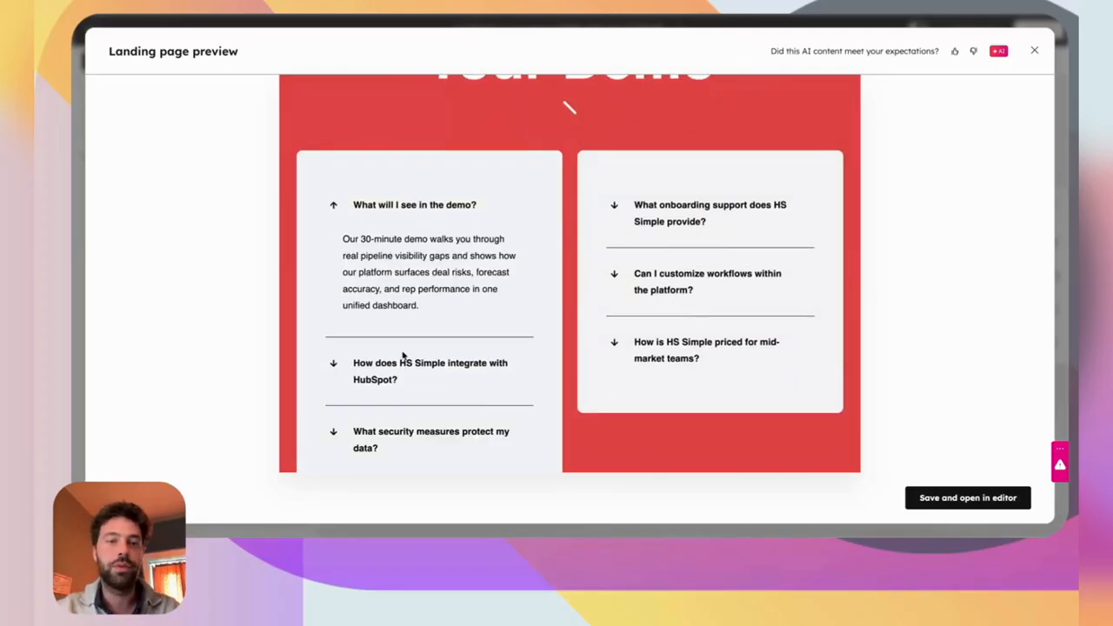
{"action": "left_click", "coordinate": [379, 370]}
{"action": "scroll", "coordinate": [379, 369], "scroll_direction": "down", "scroll_amount": 3}
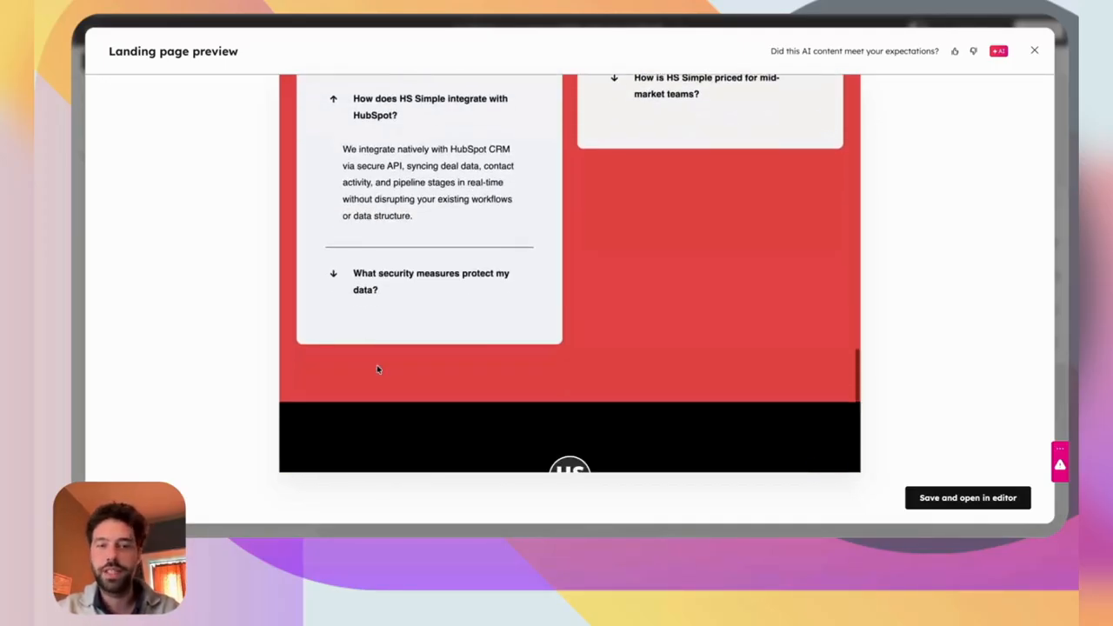
{"action": "left_click", "coordinate": [369, 273]}
{"action": "scroll", "coordinate": [365, 278], "scroll_direction": "up", "scroll_amount": 5}
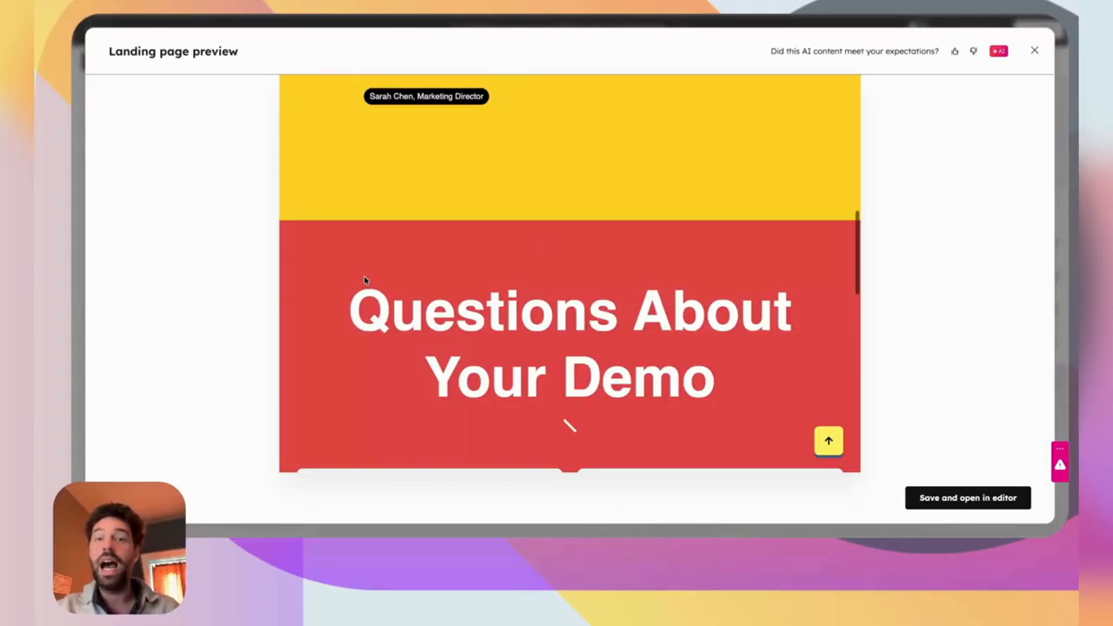
{"action": "left_click", "coordinate": [1034, 50]}
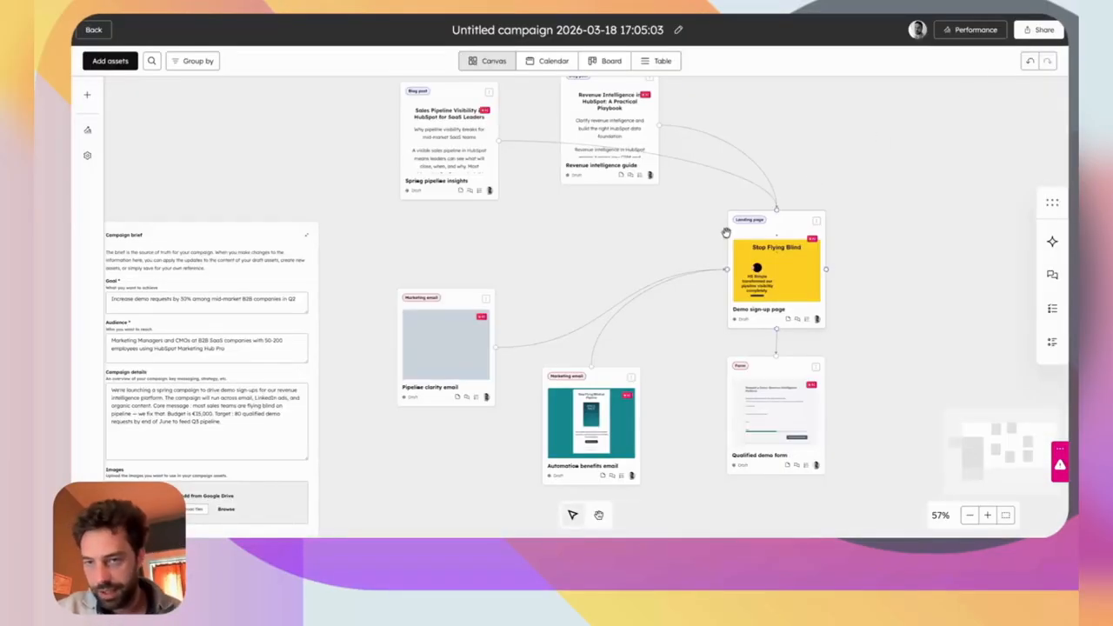
{"action": "left_click", "coordinate": [768, 408]}
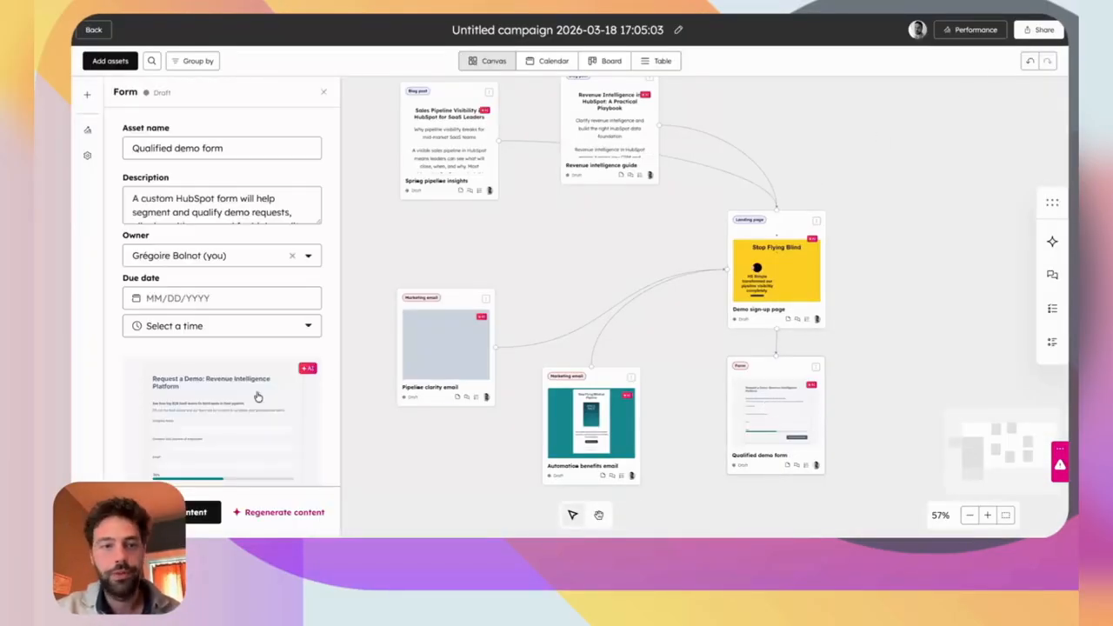
{"action": "left_click", "coordinate": [175, 392]}
{"action": "scroll", "coordinate": [530, 280], "scroll_direction": "down", "scroll_amount": 3}
{"action": "scroll", "coordinate": [530, 281], "scroll_direction": "up", "scroll_amount": 1}
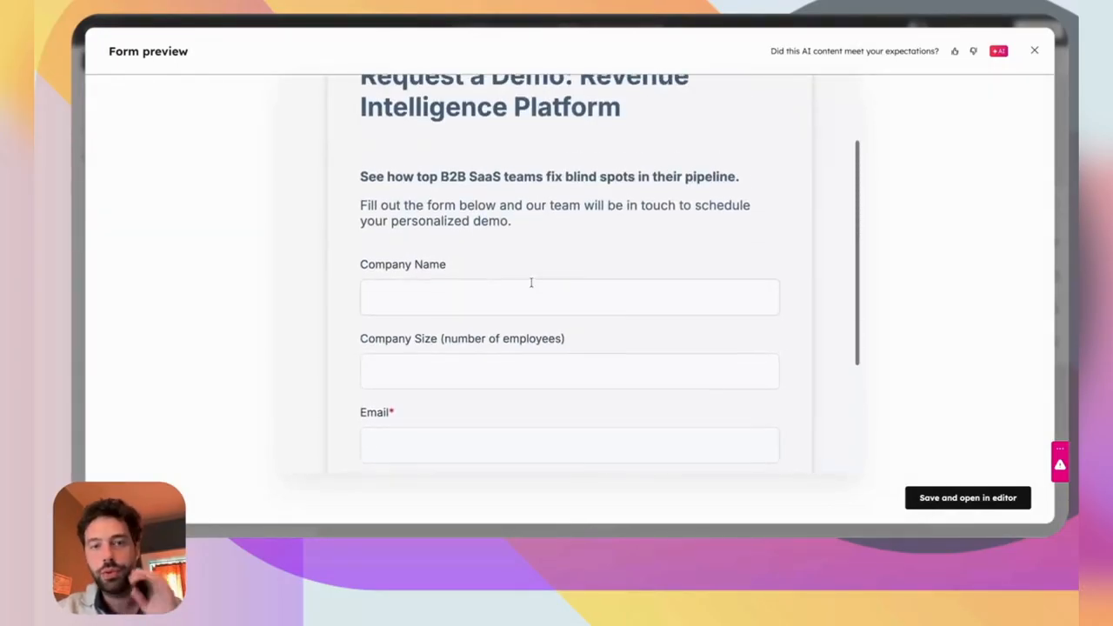
{"action": "scroll", "coordinate": [530, 281], "scroll_direction": "down", "scroll_amount": 2}
{"action": "scroll", "coordinate": [467, 298], "scroll_direction": "up", "scroll_amount": 3}
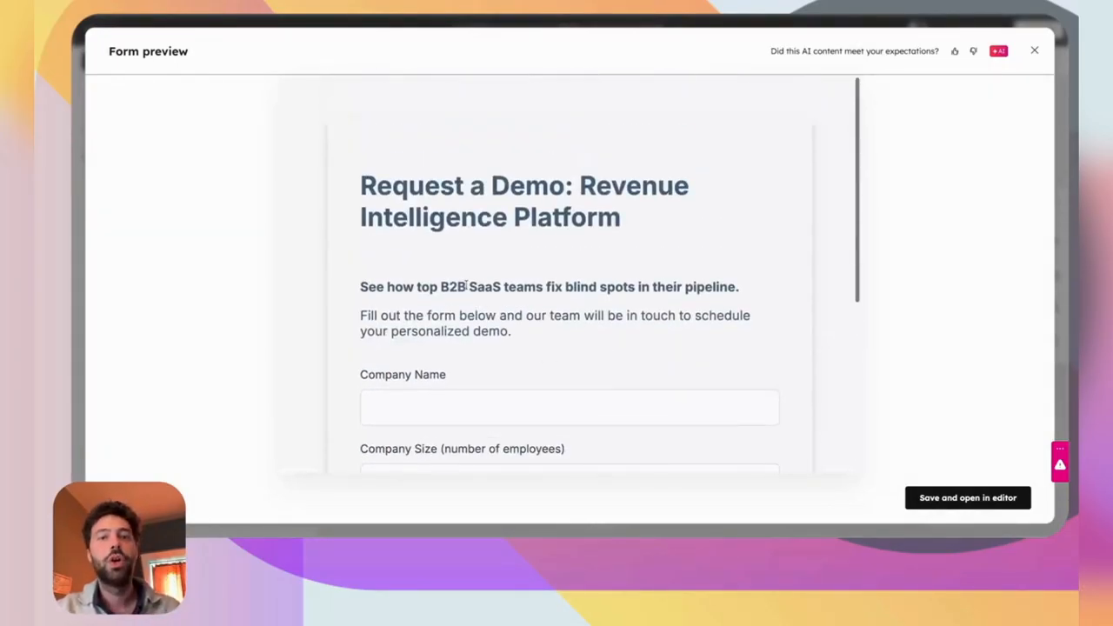
{"action": "scroll", "coordinate": [484, 275], "scroll_direction": "down", "scroll_amount": 4}
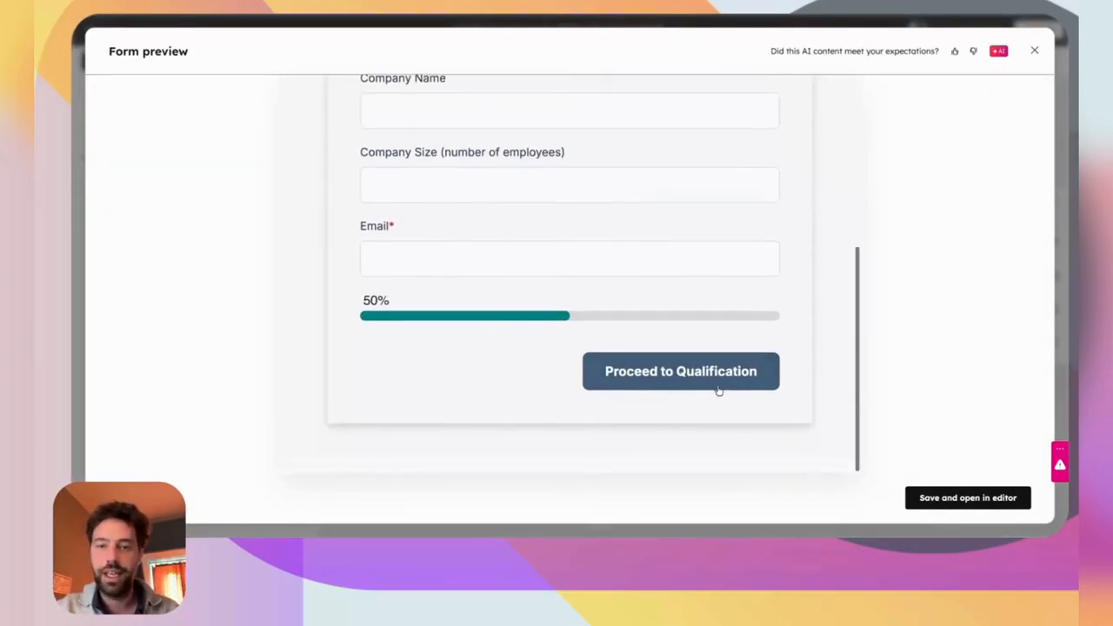
{"action": "scroll", "coordinate": [591, 276], "scroll_direction": "up", "scroll_amount": 2}
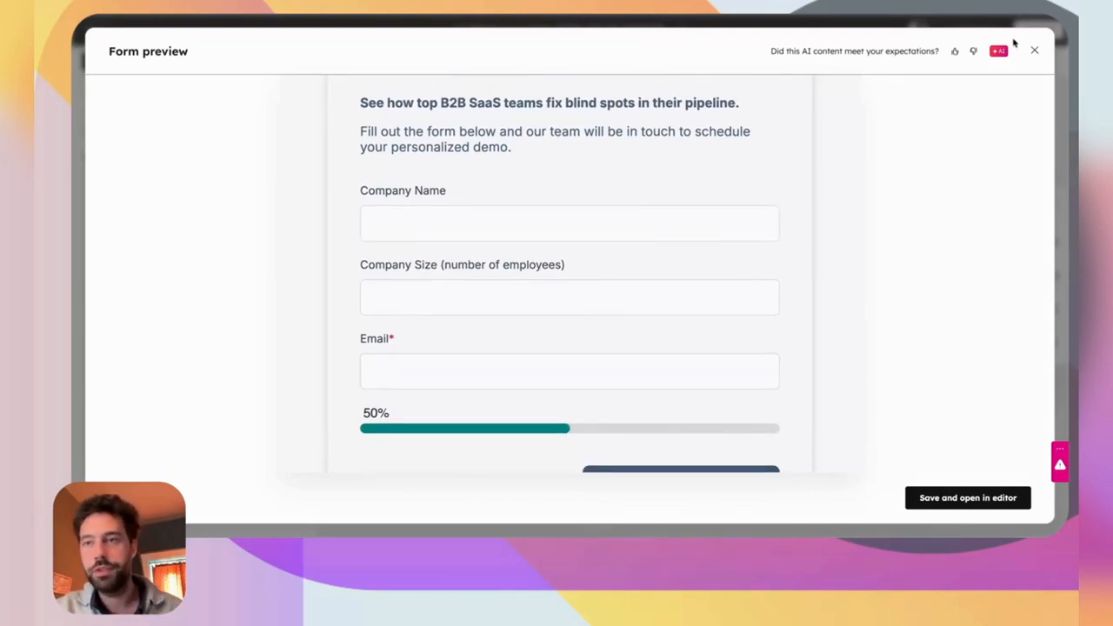
{"action": "left_click", "coordinate": [1034, 50]}
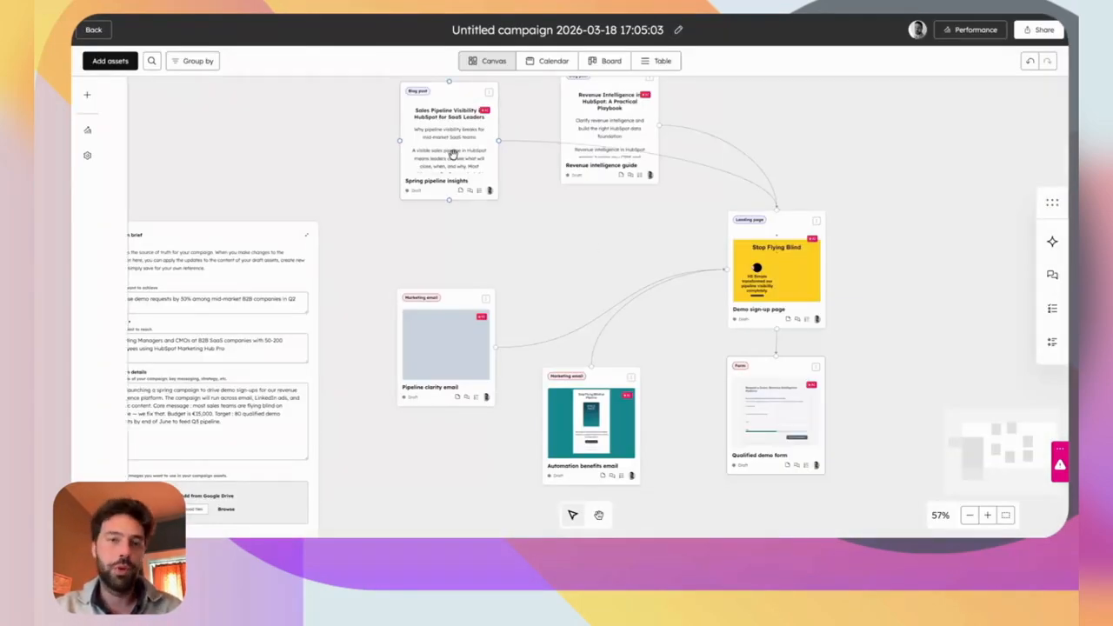
{"action": "left_click", "coordinate": [452, 154]}
{"action": "scroll", "coordinate": [217, 330], "scroll_direction": "down", "scroll_amount": 3}
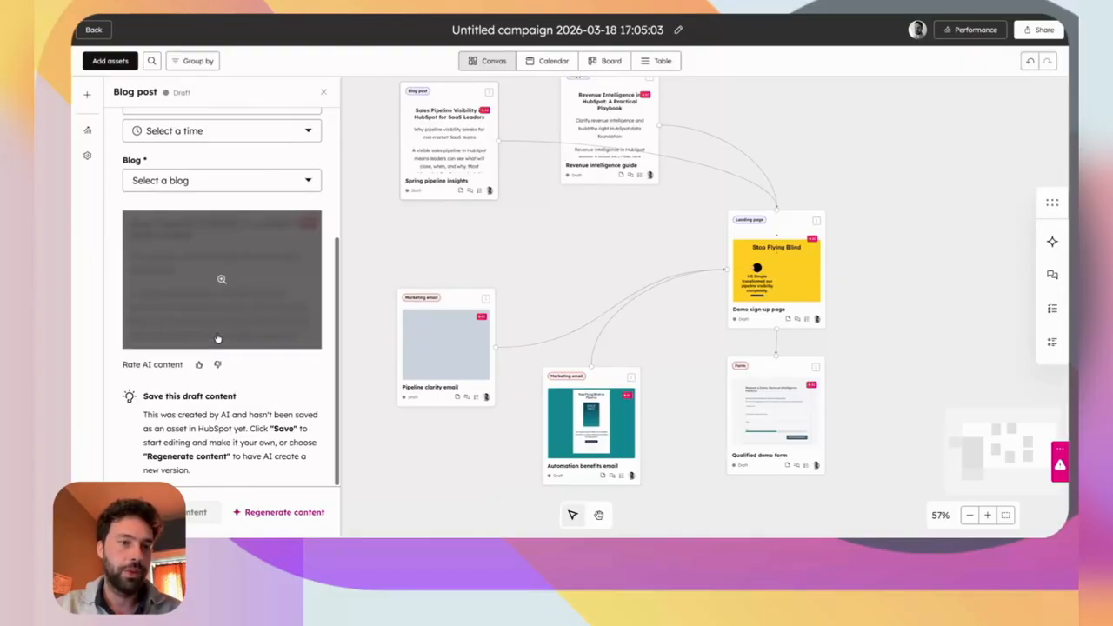
{"action": "left_click", "coordinate": [218, 324]}
{"action": "scroll", "coordinate": [470, 300], "scroll_direction": "down", "scroll_amount": 10}
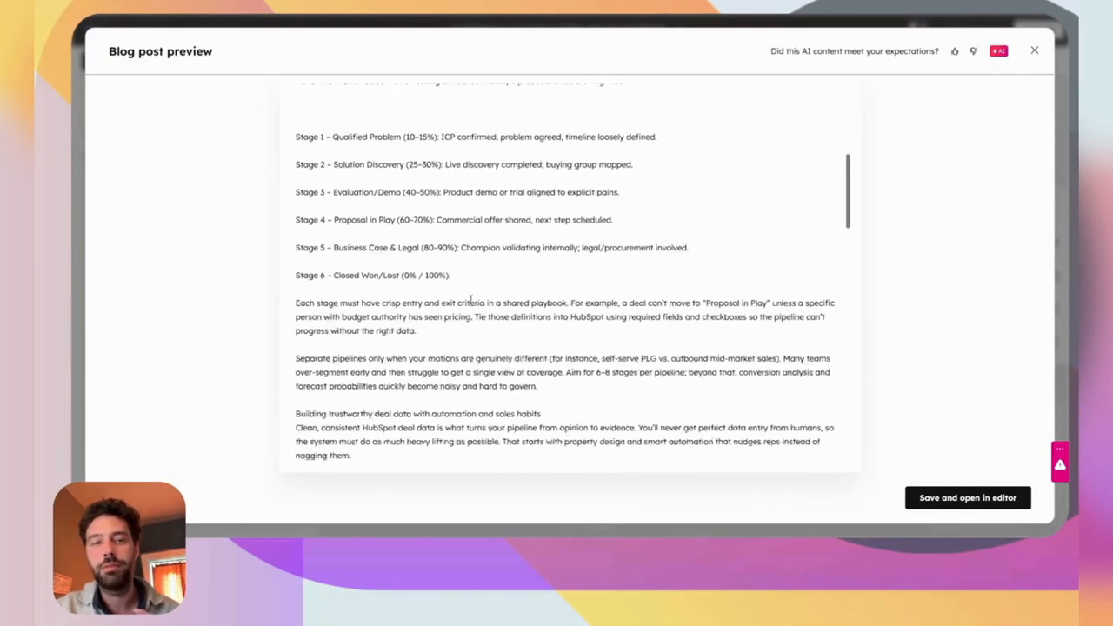
{"action": "scroll", "coordinate": [470, 300], "scroll_direction": "down", "scroll_amount": 15}
{"action": "scroll", "coordinate": [472, 294], "scroll_direction": "down", "scroll_amount": 10}
{"action": "scroll", "coordinate": [470, 290], "scroll_direction": "up", "scroll_amount": 8}
{"action": "scroll", "coordinate": [470, 292], "scroll_direction": "up", "scroll_amount": 10}
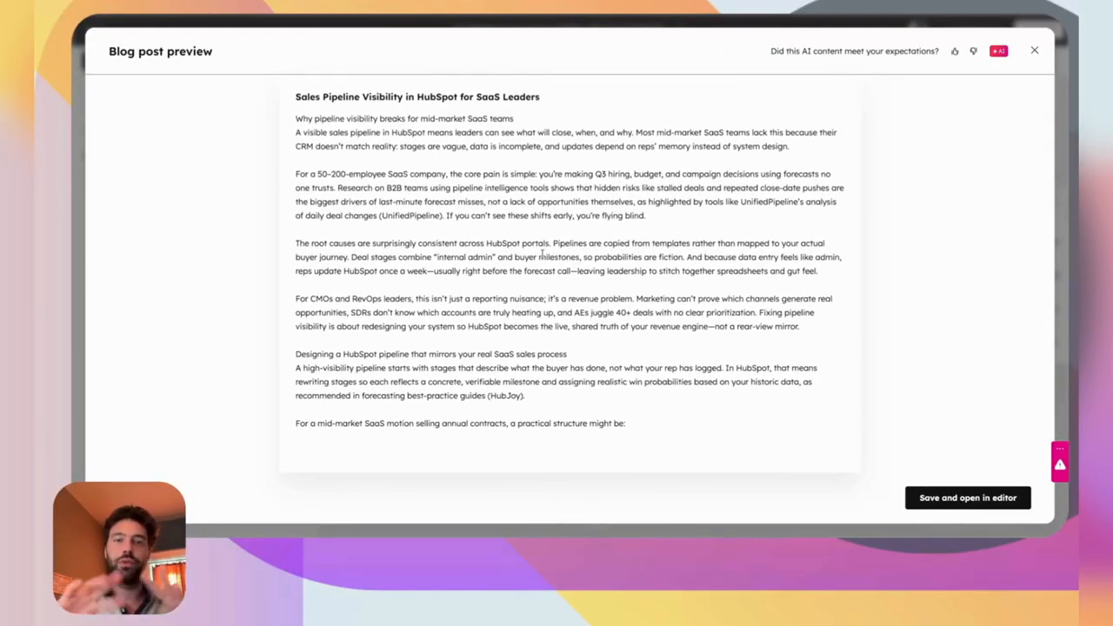
{"action": "scroll", "coordinate": [542, 255], "scroll_direction": "down", "scroll_amount": 15}
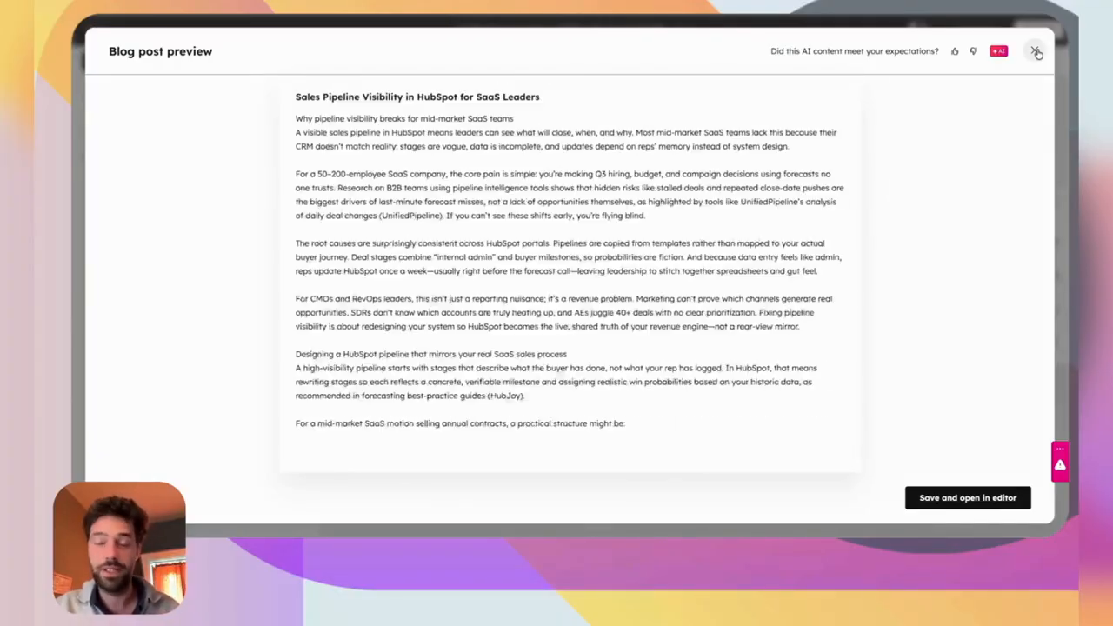
{"action": "left_click", "coordinate": [1037, 53]}
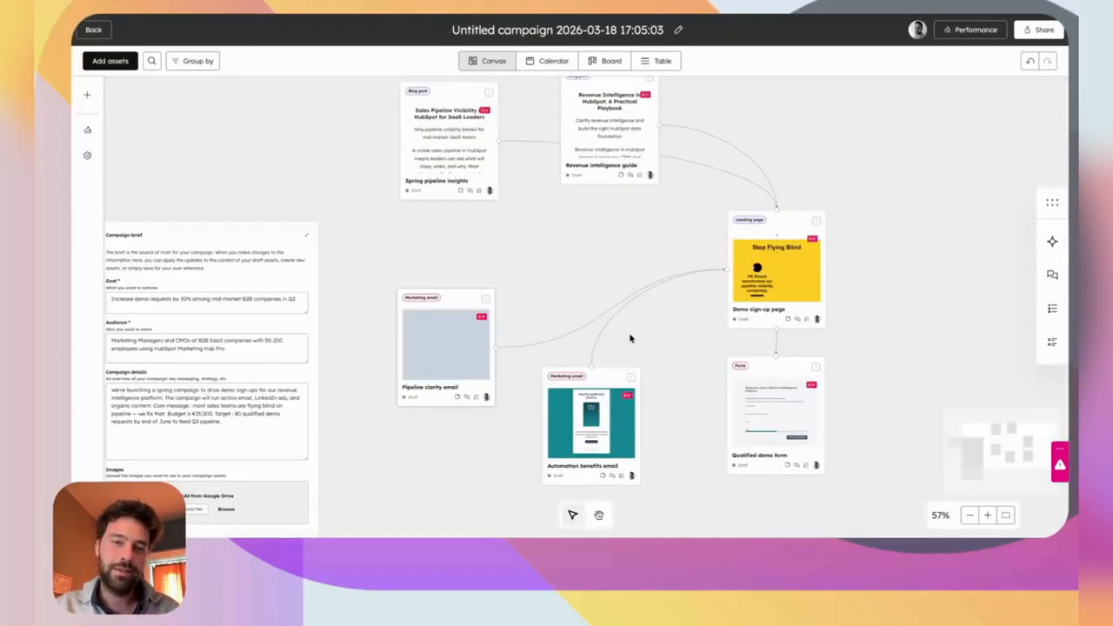
View the Pipeline clarity email's details panel, then close it.
{"action": "scroll", "coordinate": [630, 338], "scroll_direction": "down", "scroll_amount": 2}
{"action": "left_click", "coordinate": [471, 311]}
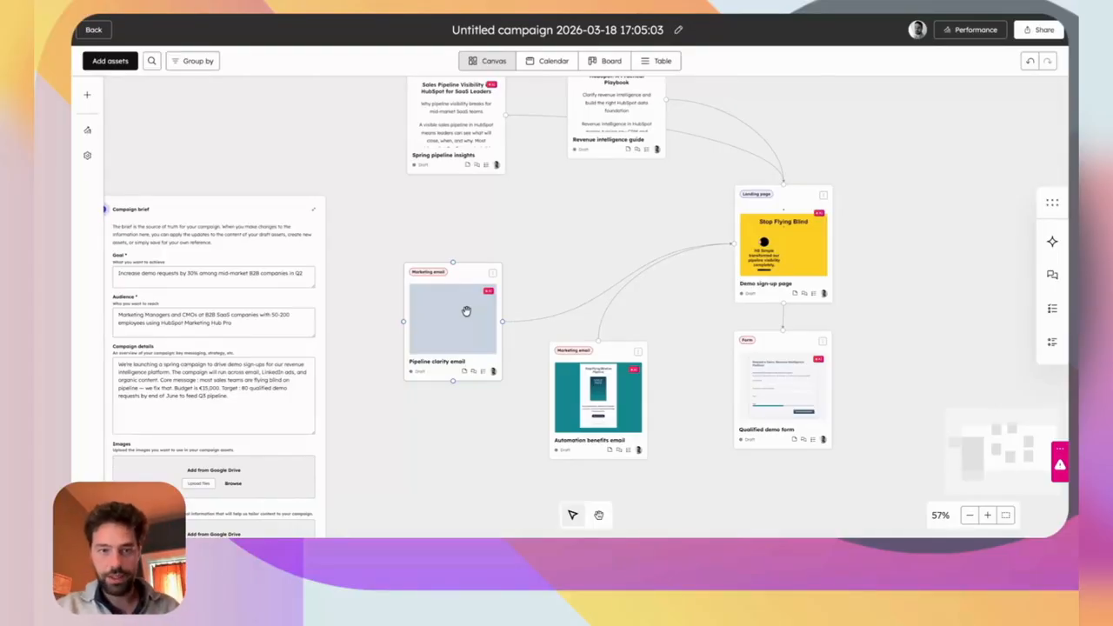
{"action": "left_click", "coordinate": [466, 311]}
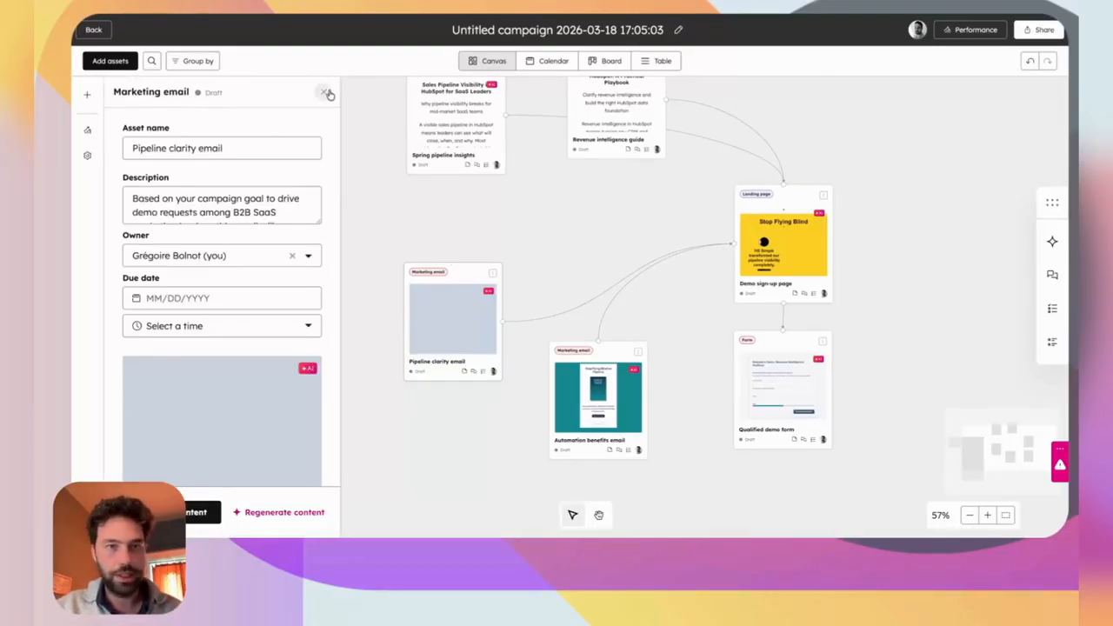
{"action": "left_click", "coordinate": [327, 92]}
Preview the Automation benefits email in full and scroll through its content.
{"action": "left_click", "coordinate": [578, 400]}
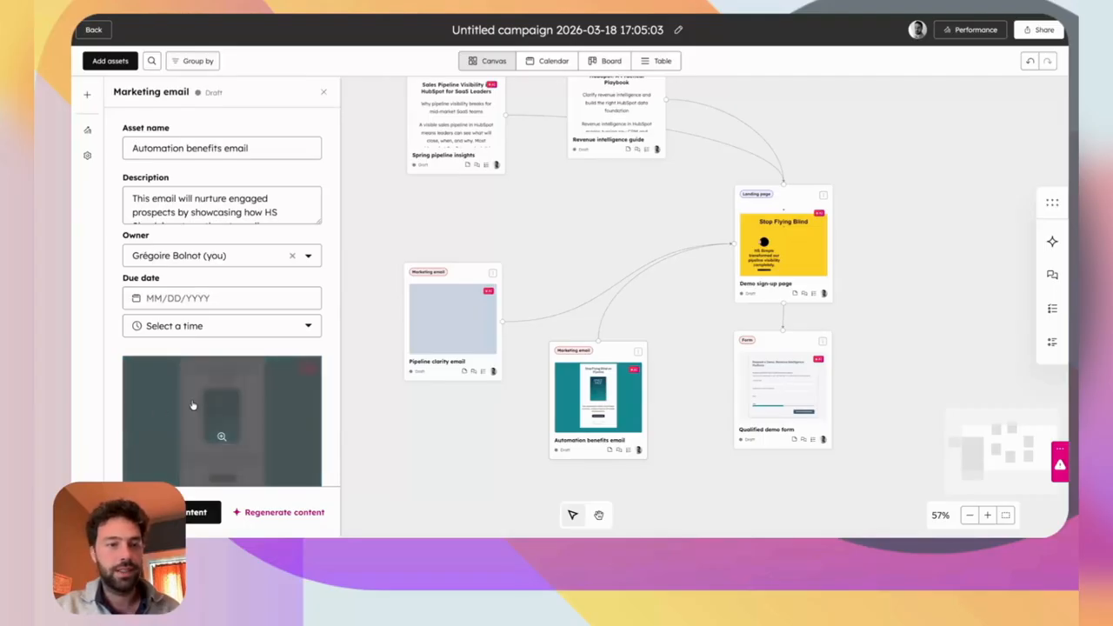
{"action": "left_click", "coordinate": [219, 400]}
{"action": "scroll", "coordinate": [525, 404], "scroll_direction": "down", "scroll_amount": 5}
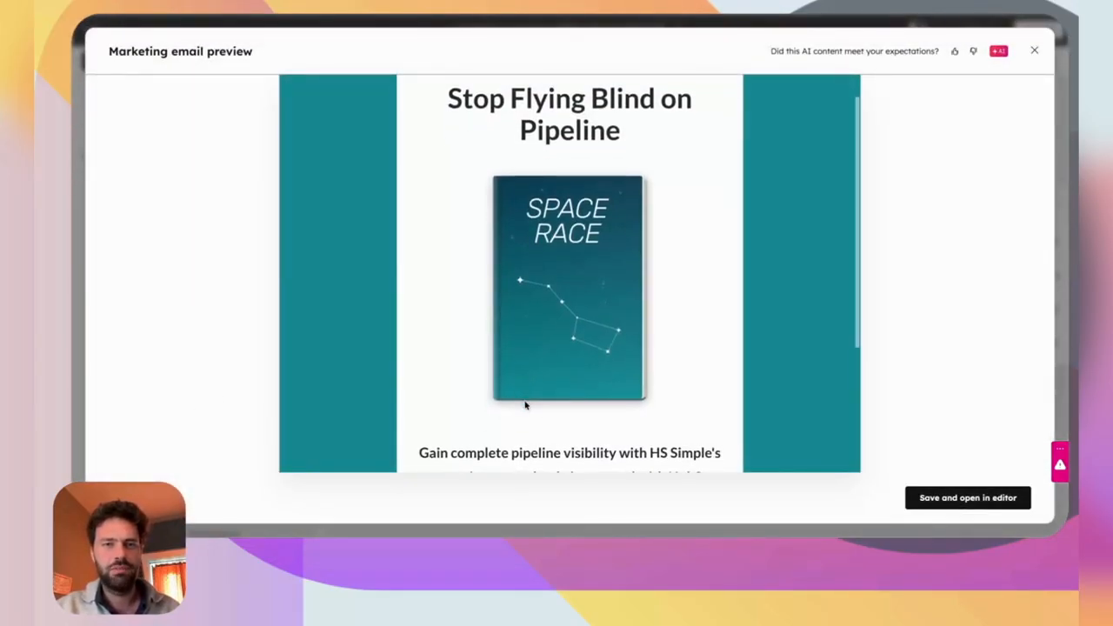
{"action": "scroll", "coordinate": [563, 324], "scroll_direction": "up", "scroll_amount": 1}
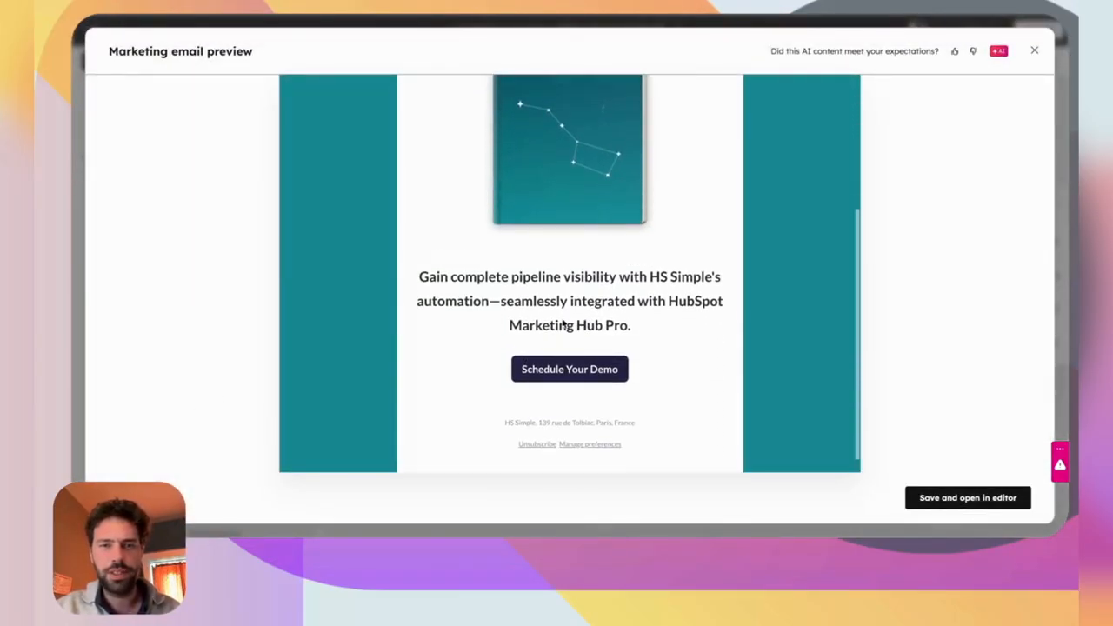
{"action": "scroll", "coordinate": [609, 383], "scroll_direction": "up", "scroll_amount": 5}
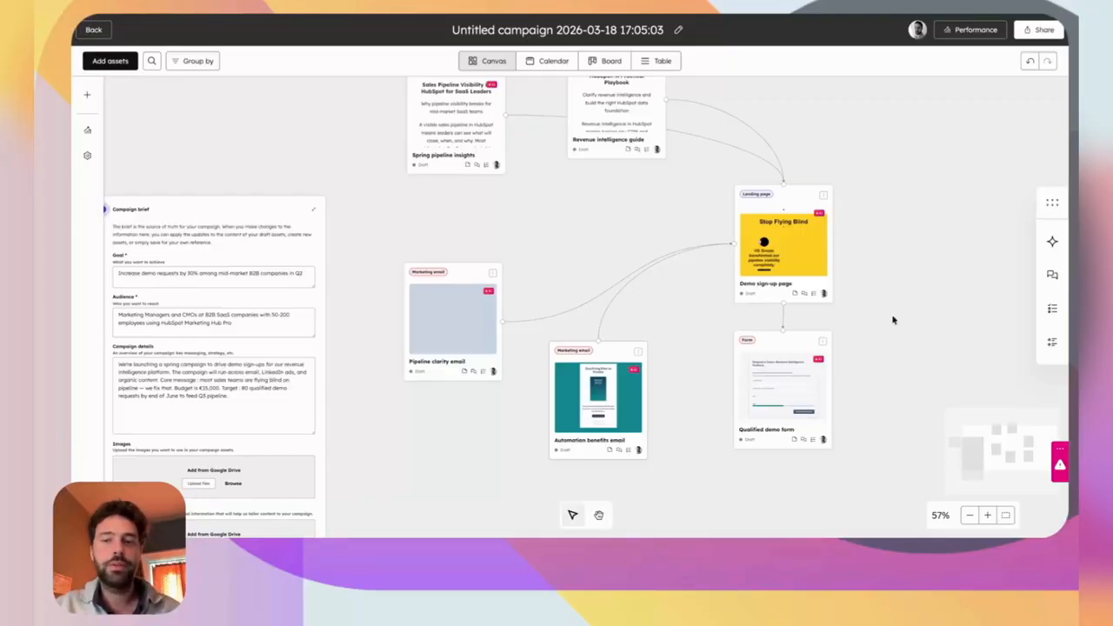
Select the Pipeline clarity email card back on the campaign canvas.
{"action": "left_click", "coordinate": [354, 332]}
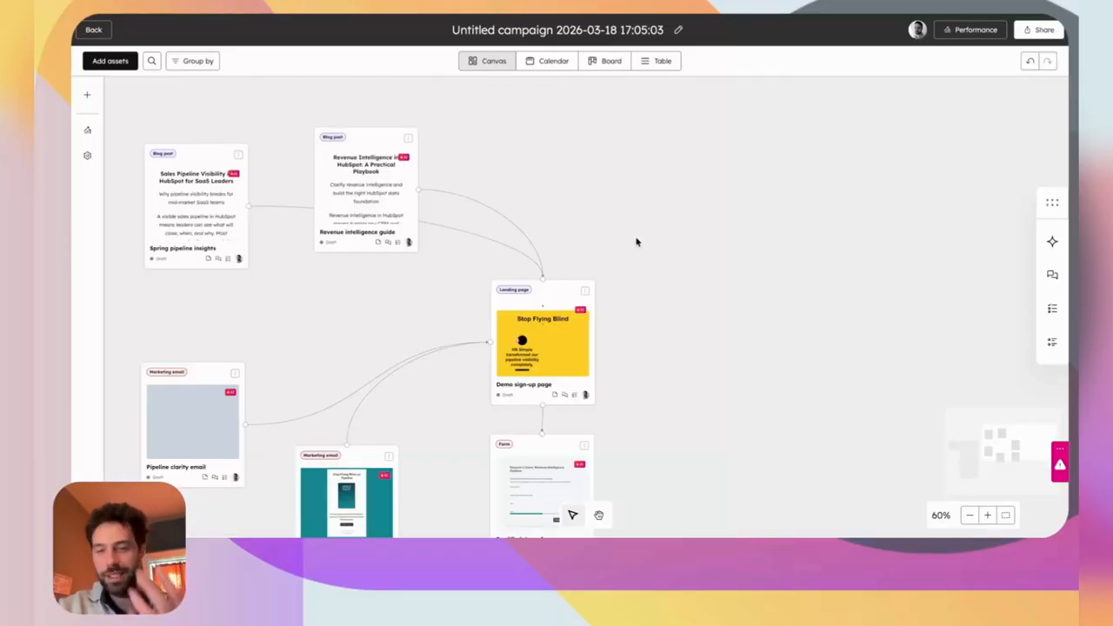
Add a new Blog post asset from the Website section and choose Remix for its content.
{"action": "right_click", "coordinate": [669, 227]}
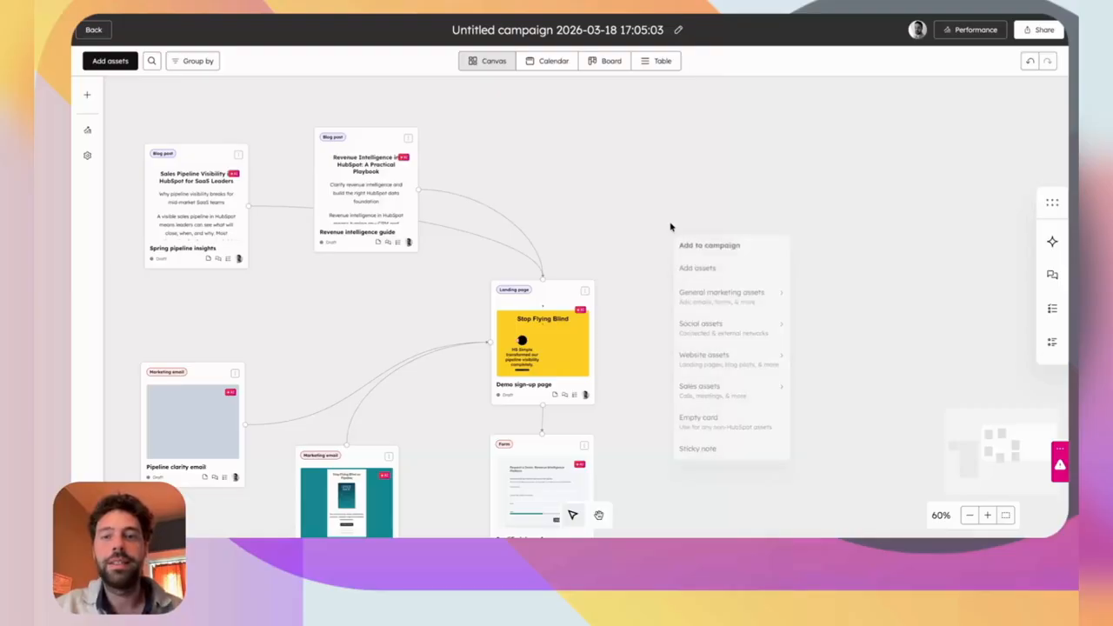
{"action": "left_click", "coordinate": [696, 257]}
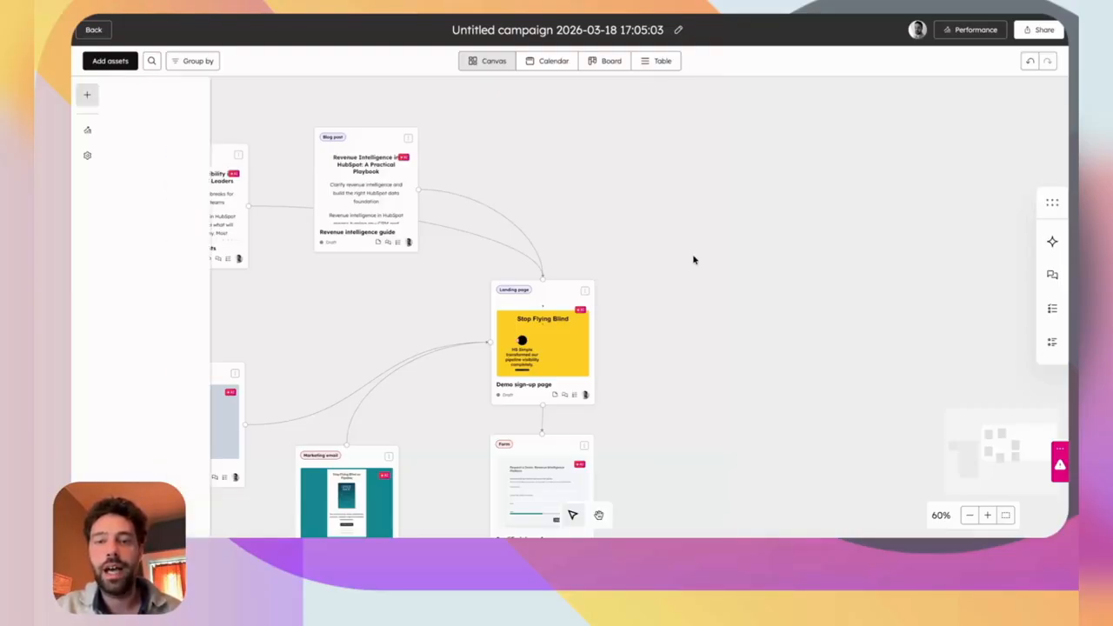
{"action": "scroll", "coordinate": [159, 289], "scroll_direction": "down", "scroll_amount": 6}
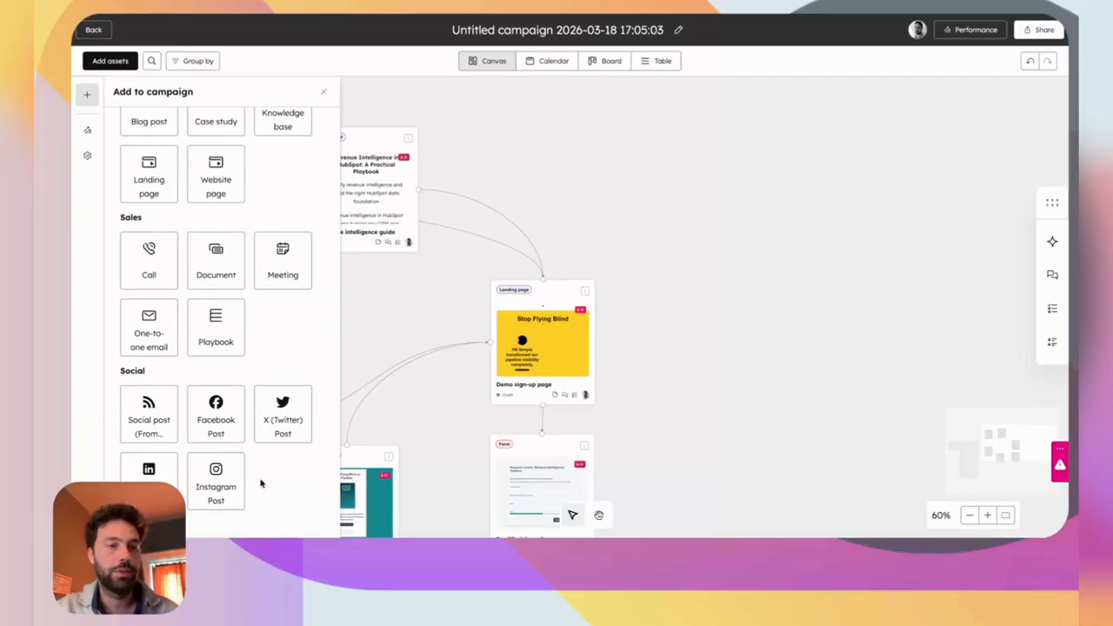
{"action": "scroll", "coordinate": [275, 350], "scroll_direction": "up", "scroll_amount": 2}
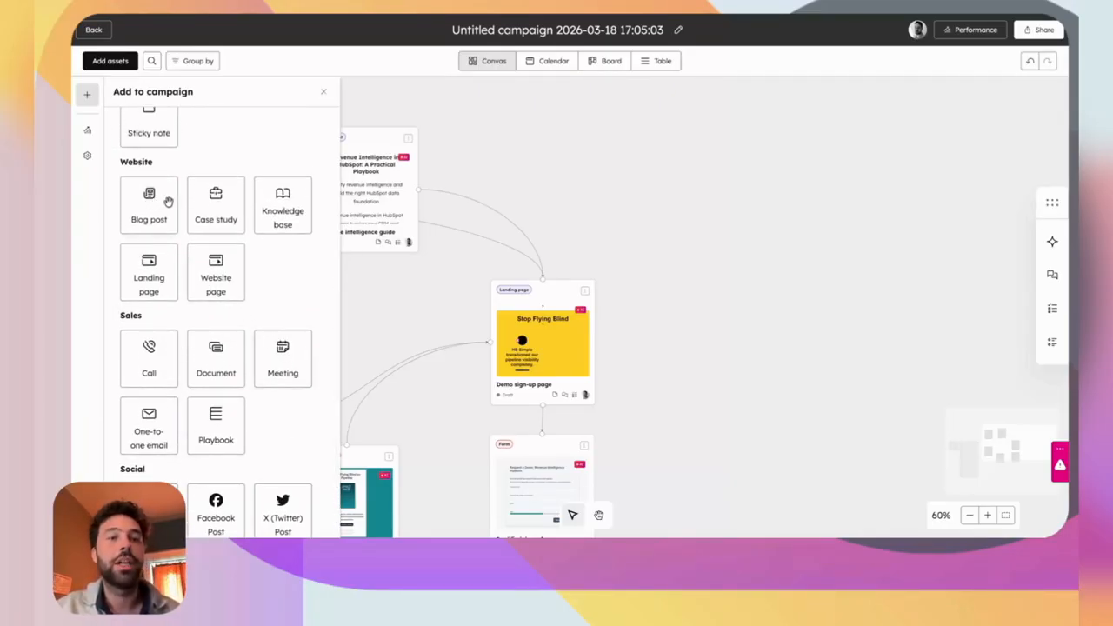
{"action": "scroll", "coordinate": [298, 188], "scroll_direction": "up", "scroll_amount": 5}
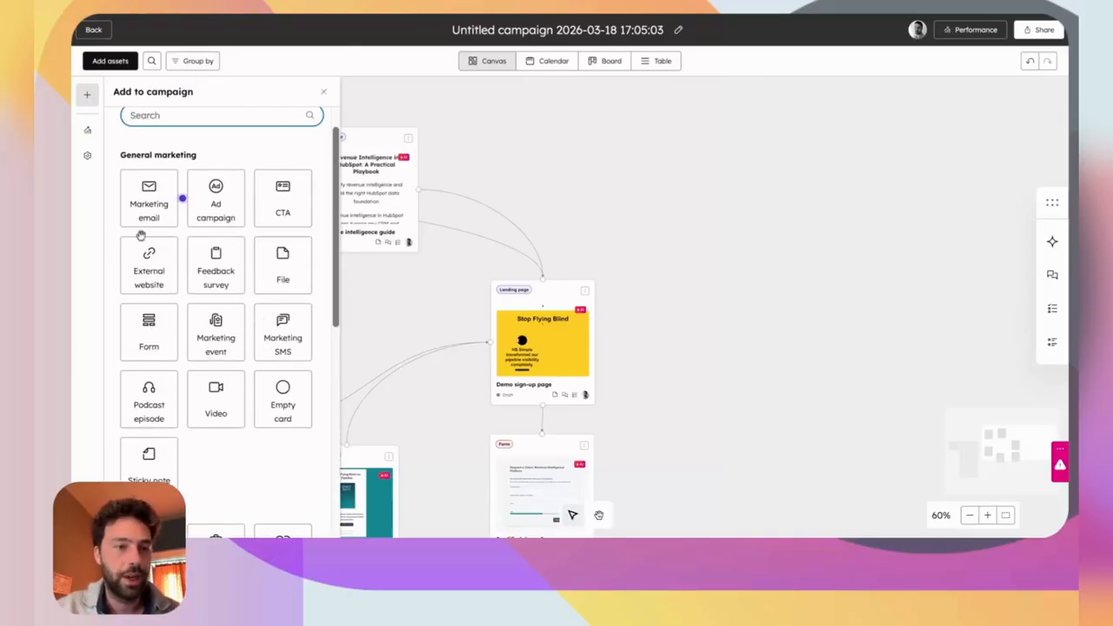
{"action": "scroll", "coordinate": [307, 333], "scroll_direction": "down", "scroll_amount": 4}
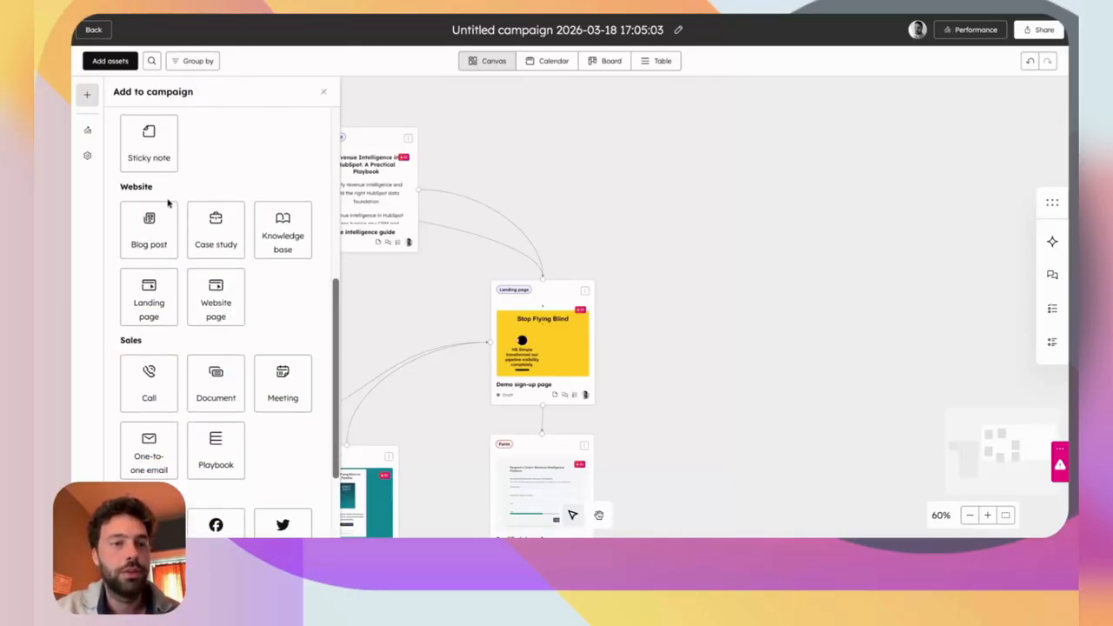
{"action": "left_click", "coordinate": [156, 239]}
{"action": "left_click", "coordinate": [566, 301]}
{"action": "left_click", "coordinate": [718, 321]}
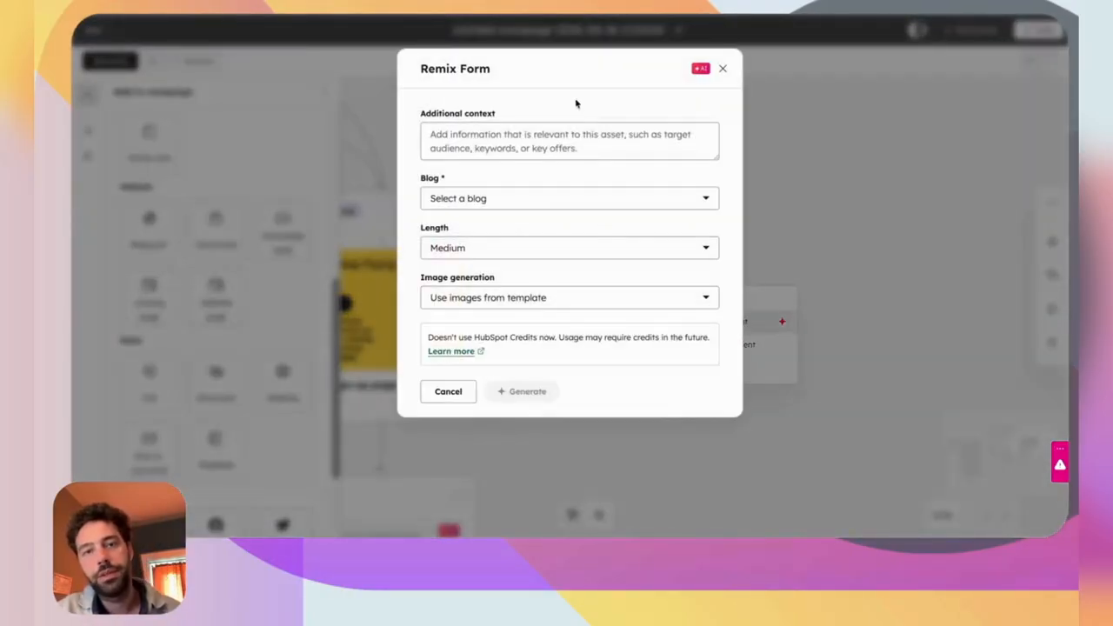
Enter context 'The im…', target the English HS Simple blog, set Length to Short, and generate the post.
{"action": "left_click", "coordinate": [445, 155]}
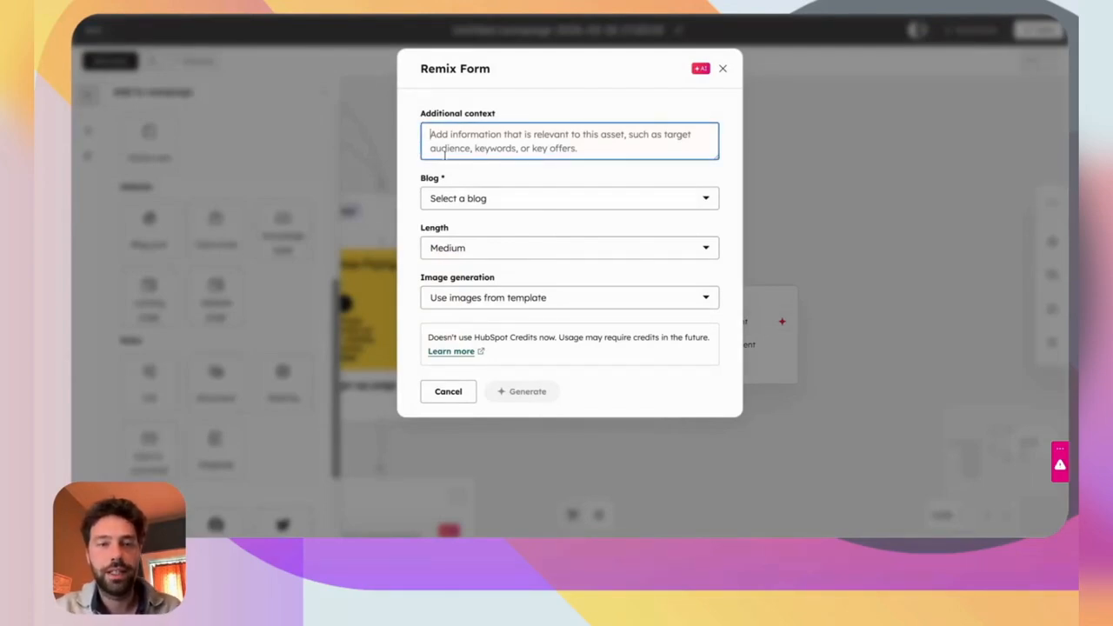
{"action": "type", "text": "The importance of booking a demo with me"}
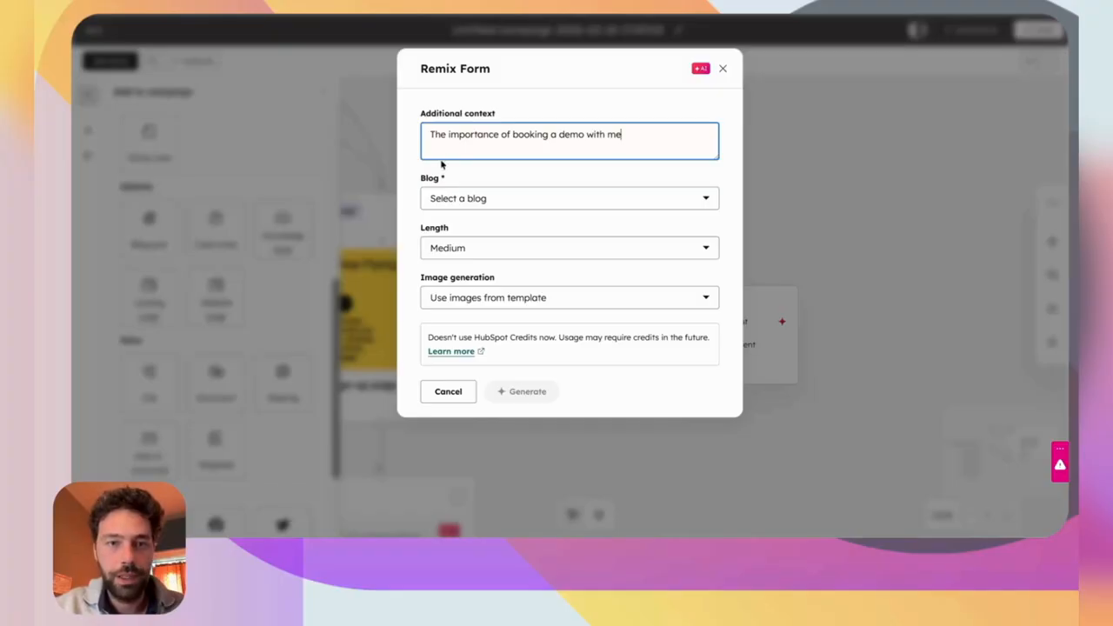
{"action": "left_click", "coordinate": [456, 200]}
{"action": "left_click", "coordinate": [461, 233]}
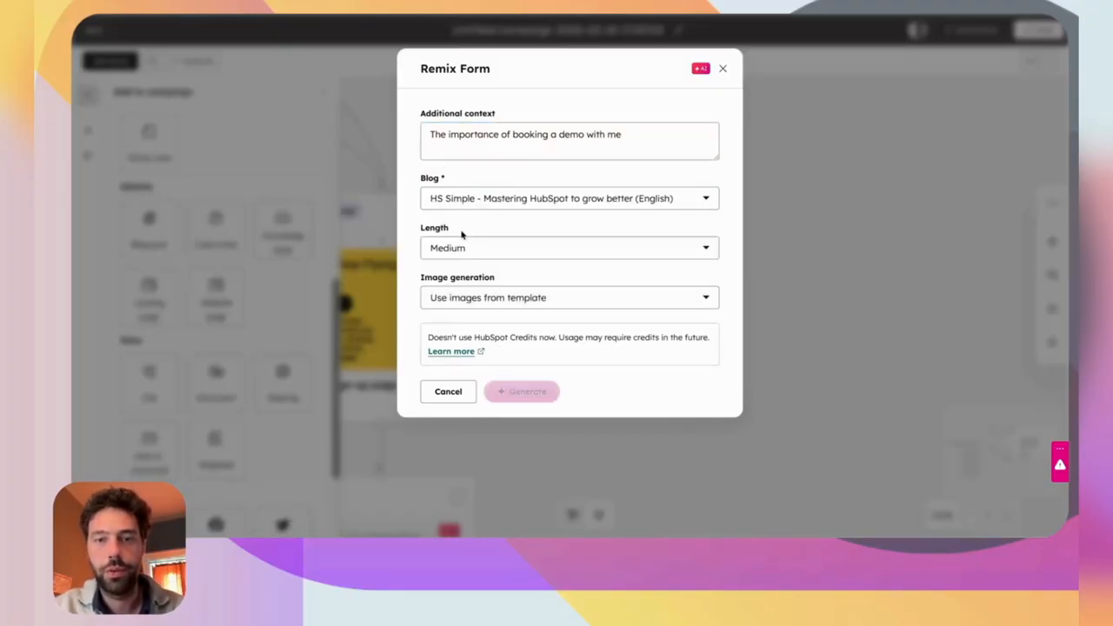
{"action": "left_click", "coordinate": [450, 248]}
{"action": "left_click", "coordinate": [447, 278]}
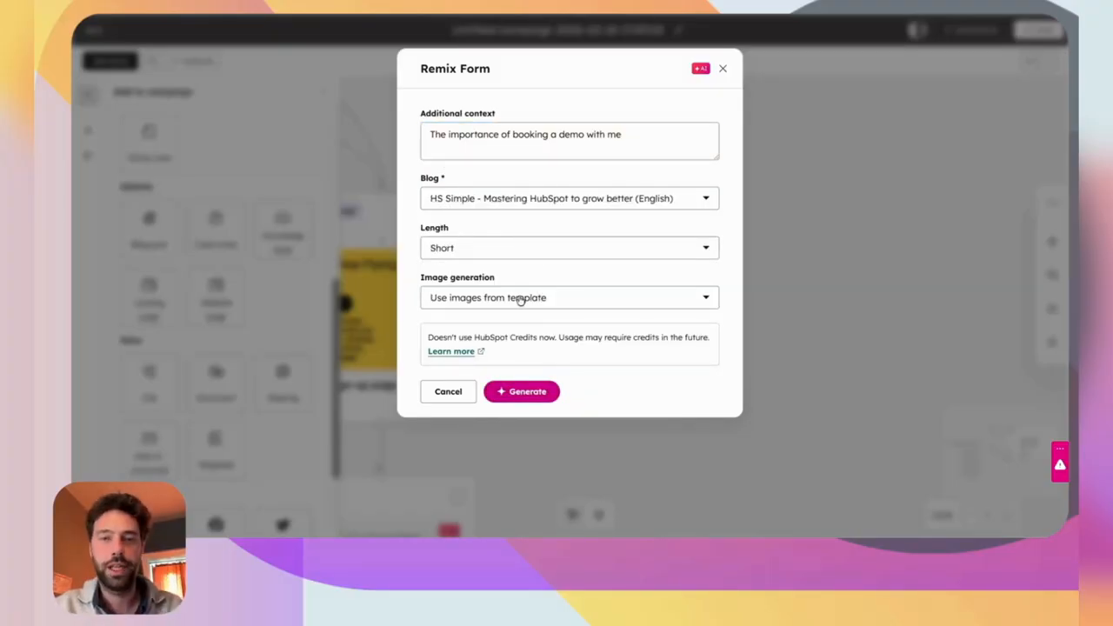
{"action": "left_click", "coordinate": [520, 390]}
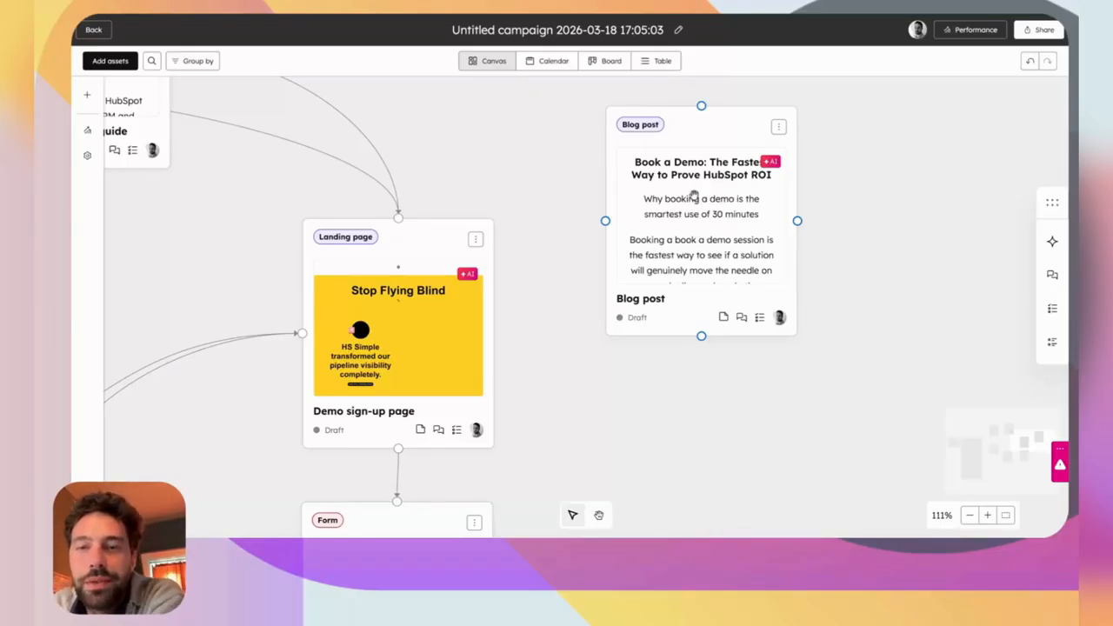
Preview the 'Book a Demo: The Fastest Way to Prove HubSpot ROI' post through to its 90-day action plan section.
{"action": "left_click", "coordinate": [694, 196]}
{"action": "scroll", "coordinate": [229, 304], "scroll_direction": "down", "scroll_amount": 5}
{"action": "left_click", "coordinate": [218, 301]}
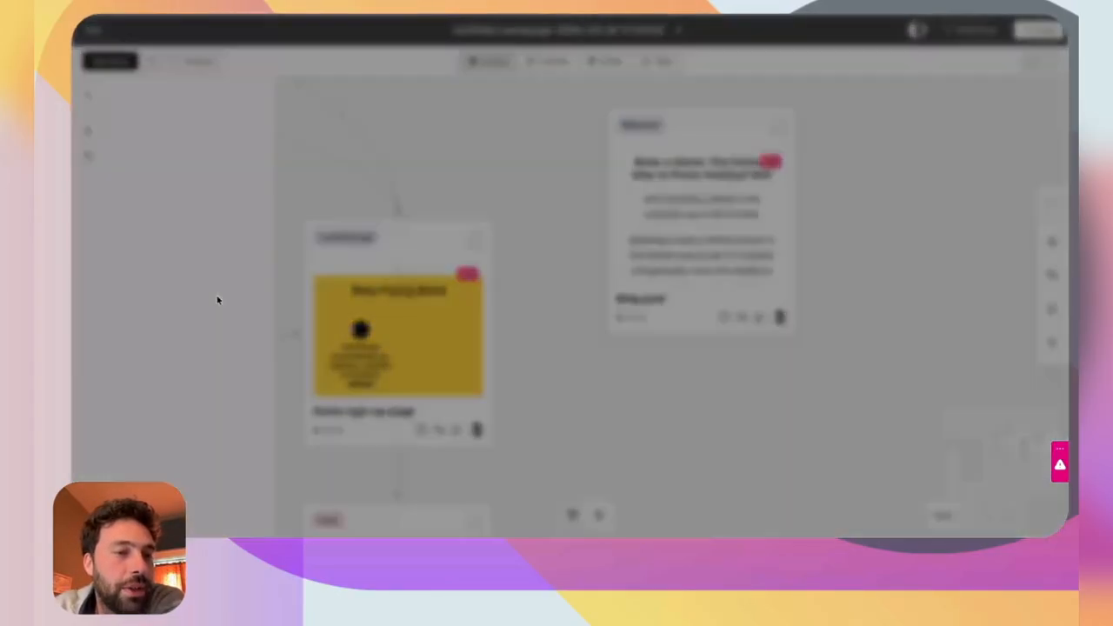
{"action": "scroll", "coordinate": [557, 287], "scroll_direction": "down", "scroll_amount": 5}
{"action": "scroll", "coordinate": [557, 259], "scroll_direction": "up", "scroll_amount": 5}
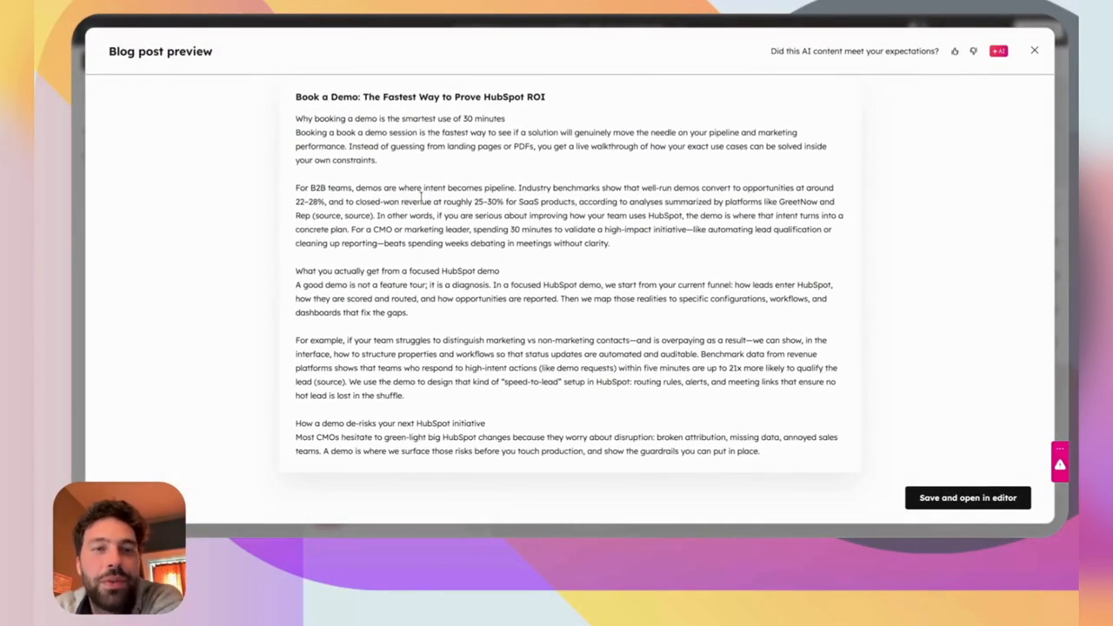
{"action": "scroll", "coordinate": [551, 186], "scroll_direction": "down", "scroll_amount": 5}
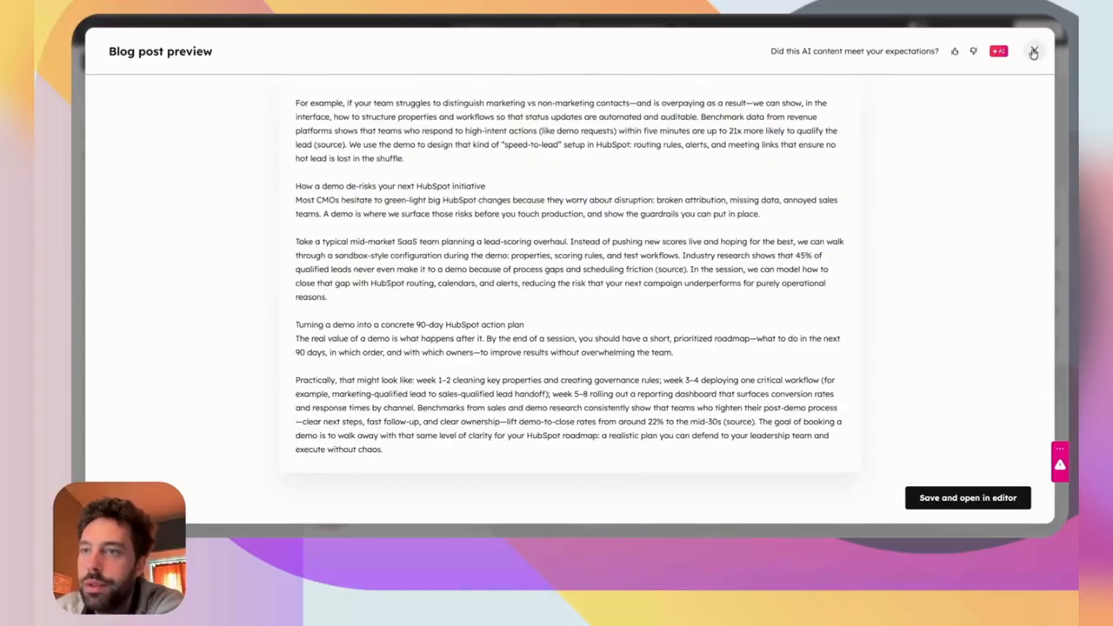